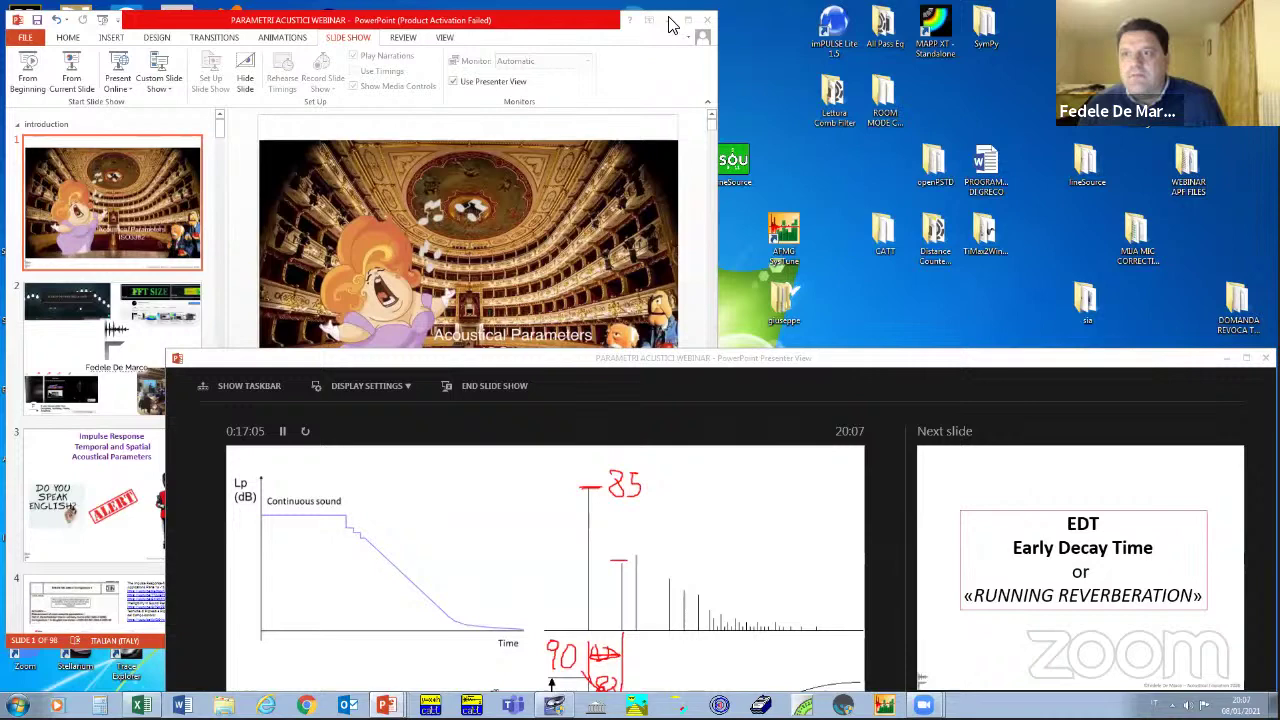
- Minimize the PowerPoint editing window, switch to Adobe Audition, and reposition its window over the presenter view
{"action": "left_click", "coordinate": [672, 24]}
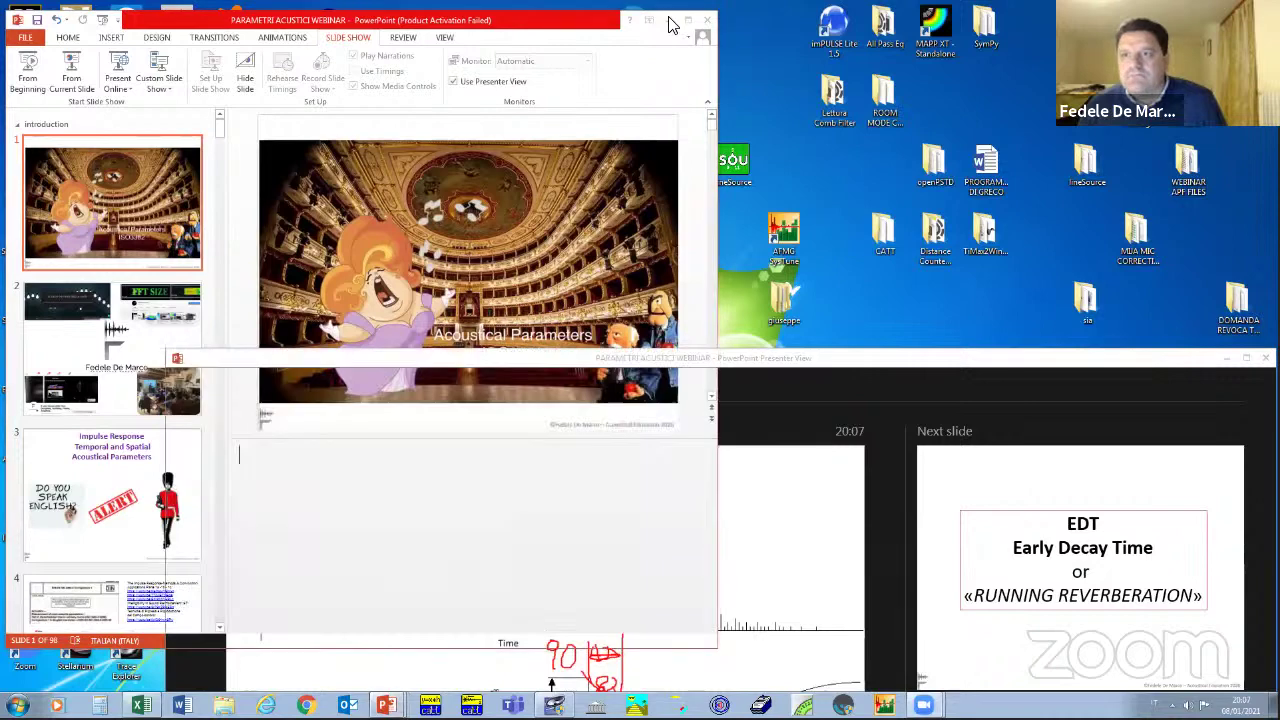
{"action": "left_click", "coordinate": [670, 22]}
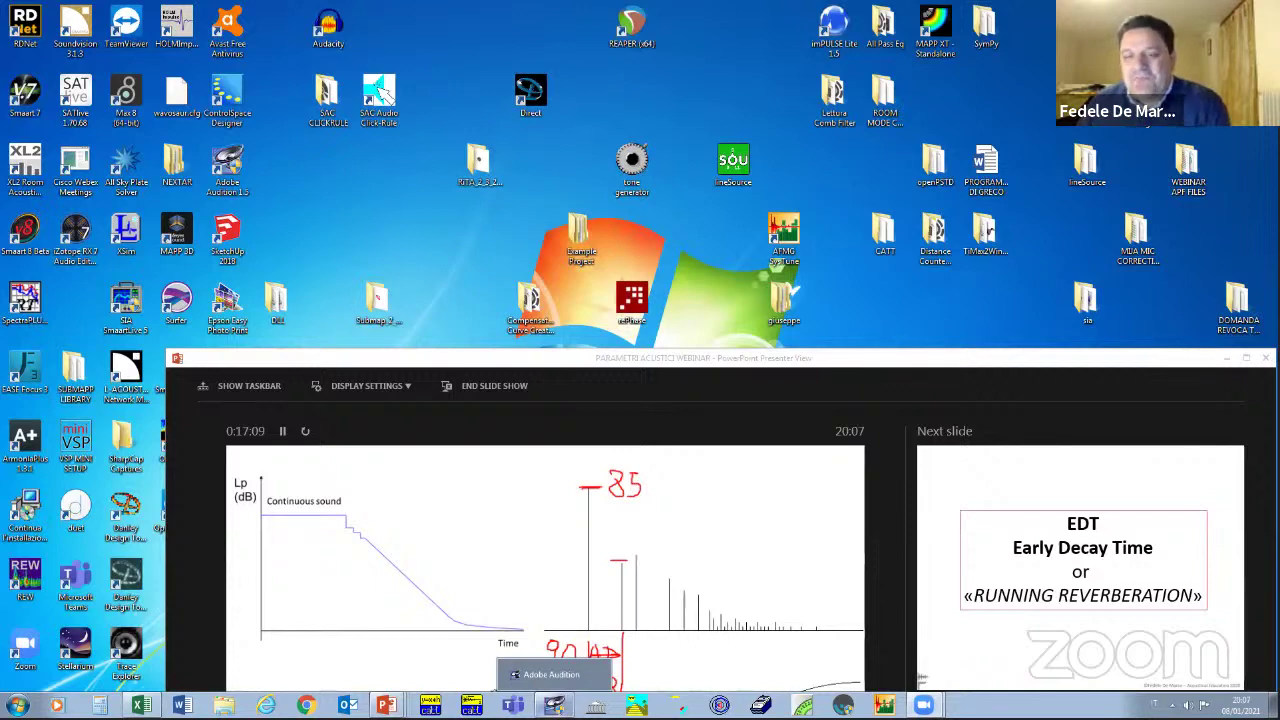
{"action": "left_click", "coordinate": [553, 705]}
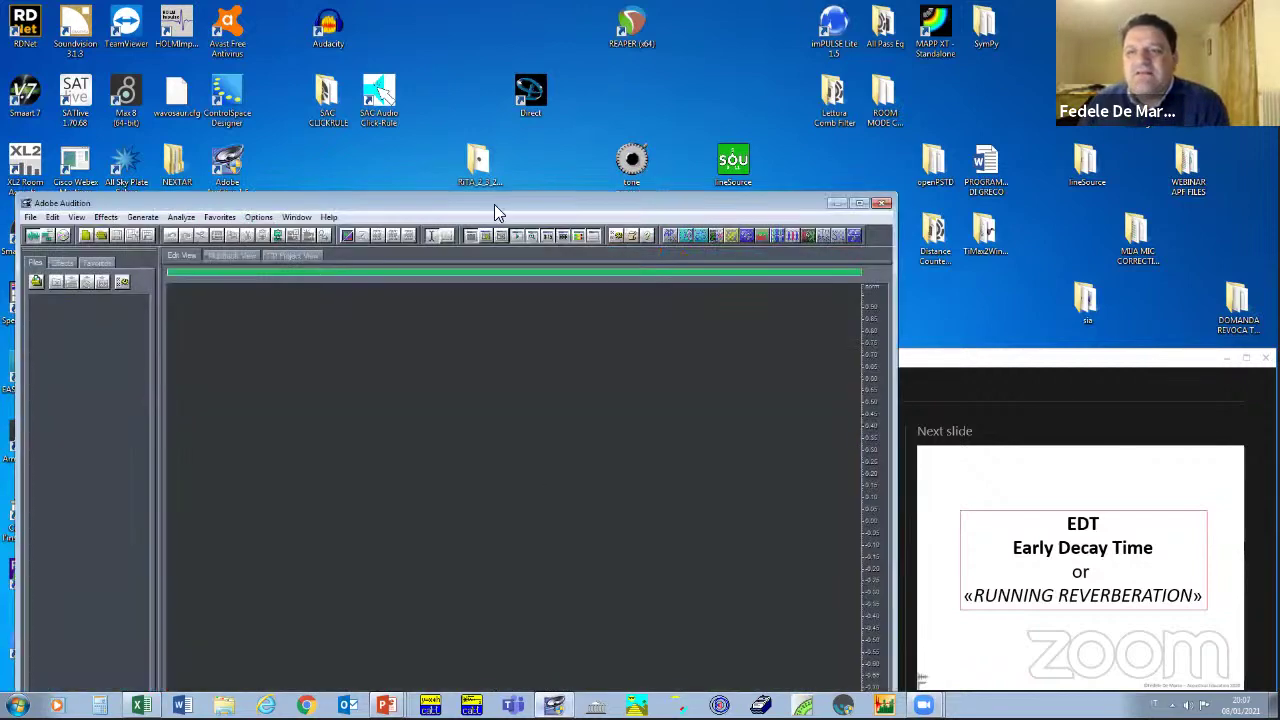
{"action": "left_click_drag", "start_coordinate": [494, 205], "coordinate": [570, 90]}
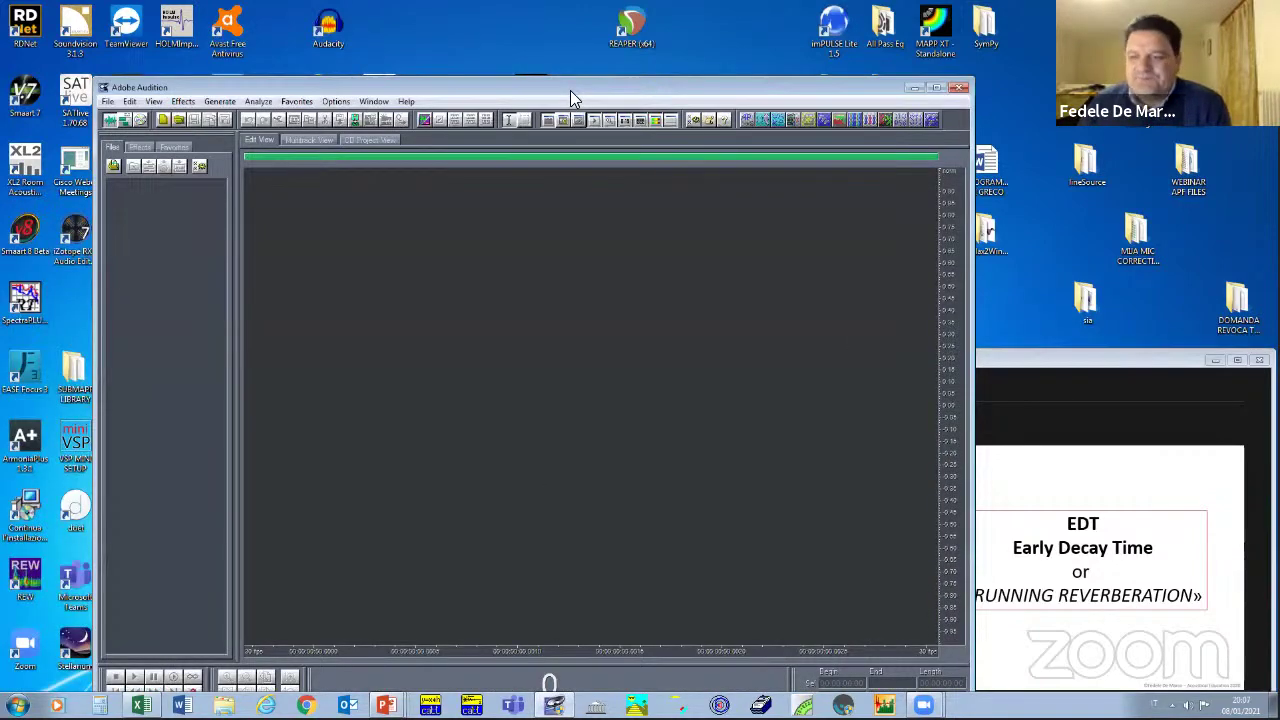
{"action": "left_click_drag", "start_coordinate": [570, 90], "coordinate": [610, 60]}
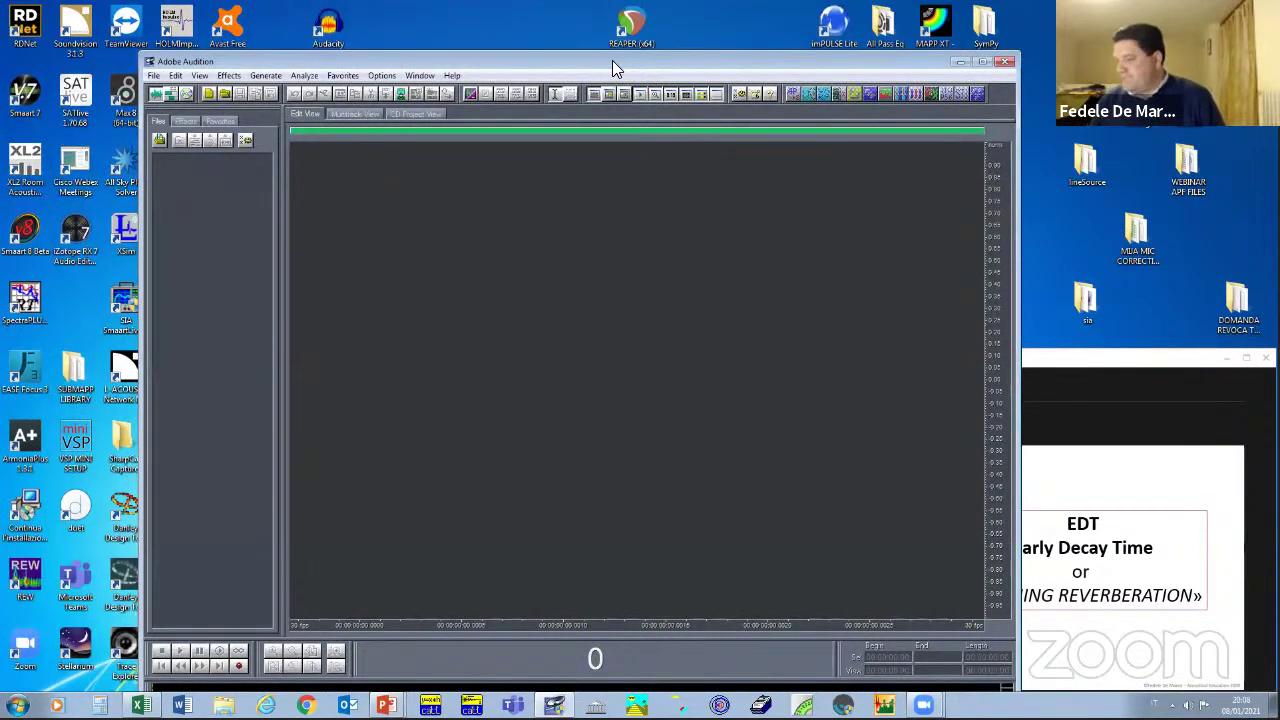
- Check the playback and recording devices in the audio device properties
{"action": "left_click", "coordinate": [381, 75]}
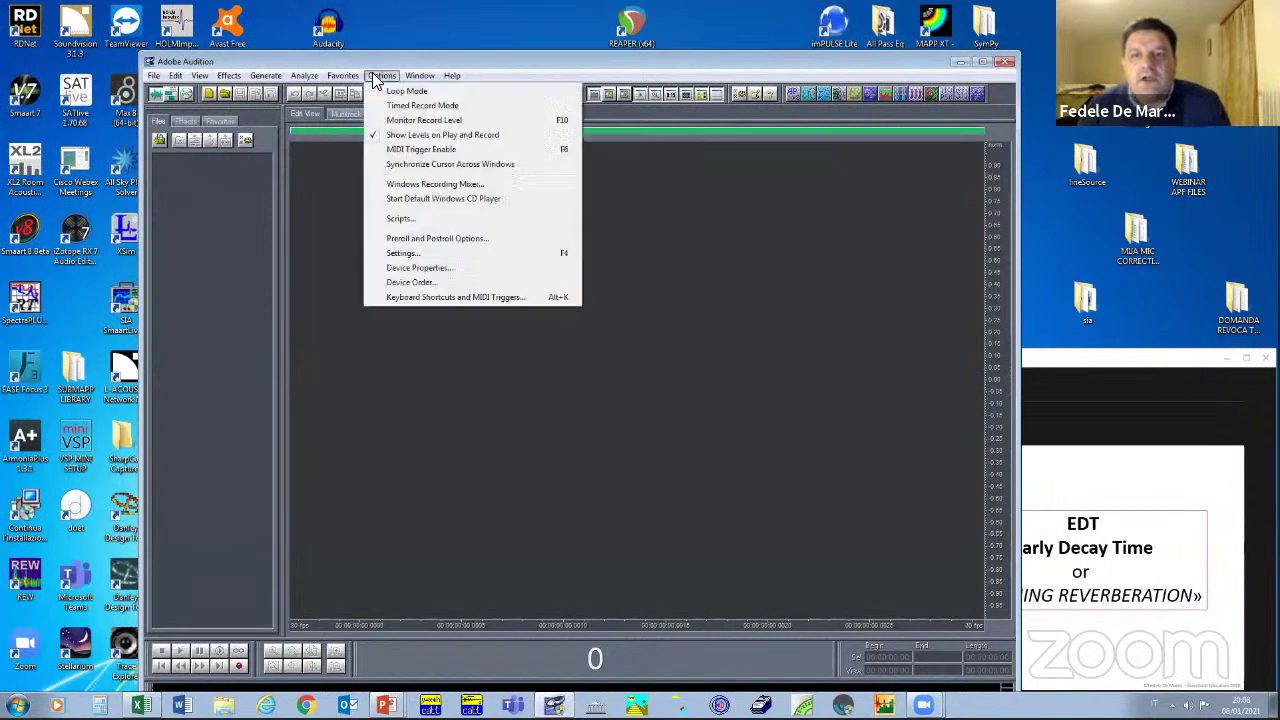
{"action": "left_click", "coordinate": [404, 268]}
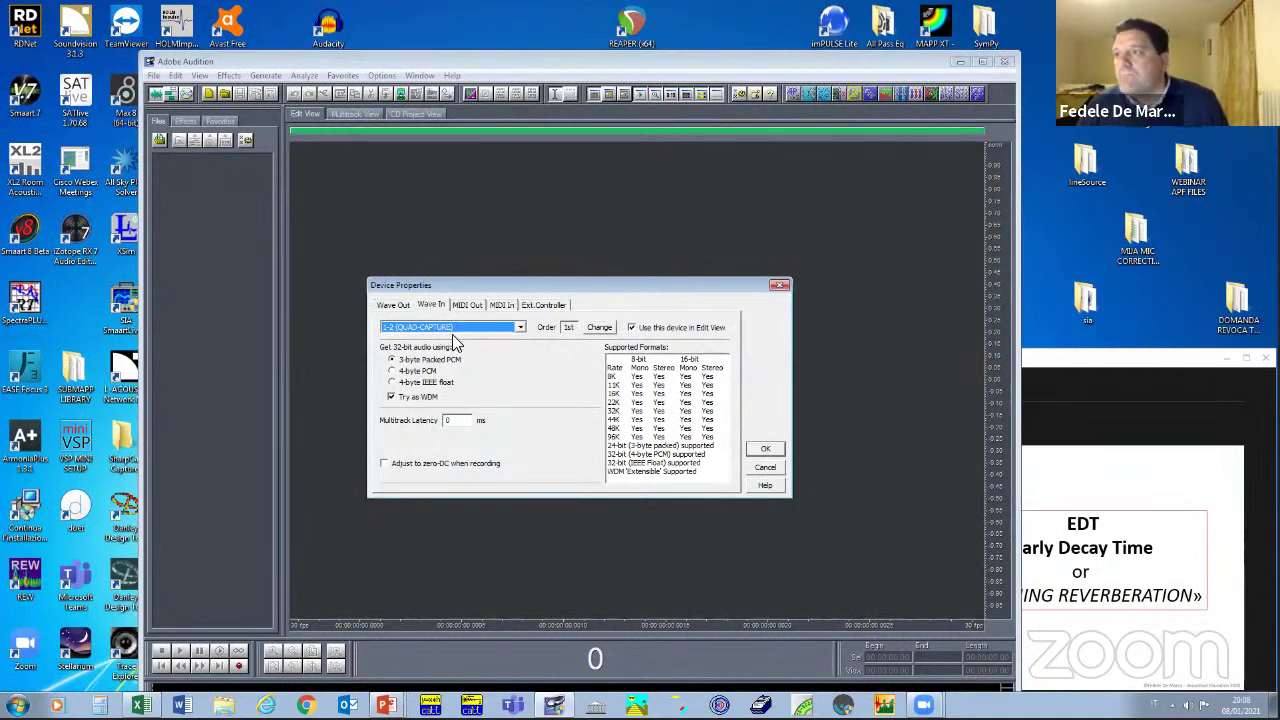
{"action": "left_click", "coordinate": [908, 528]}
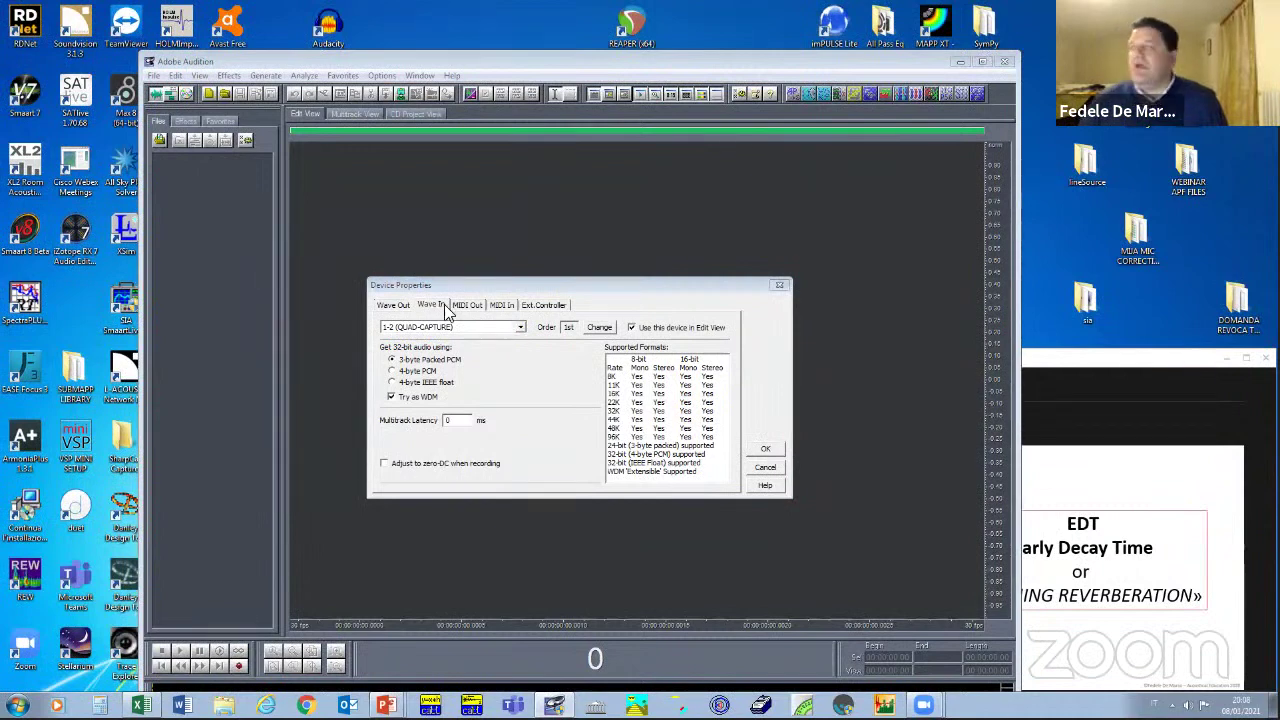
{"action": "left_click", "coordinate": [390, 306]}
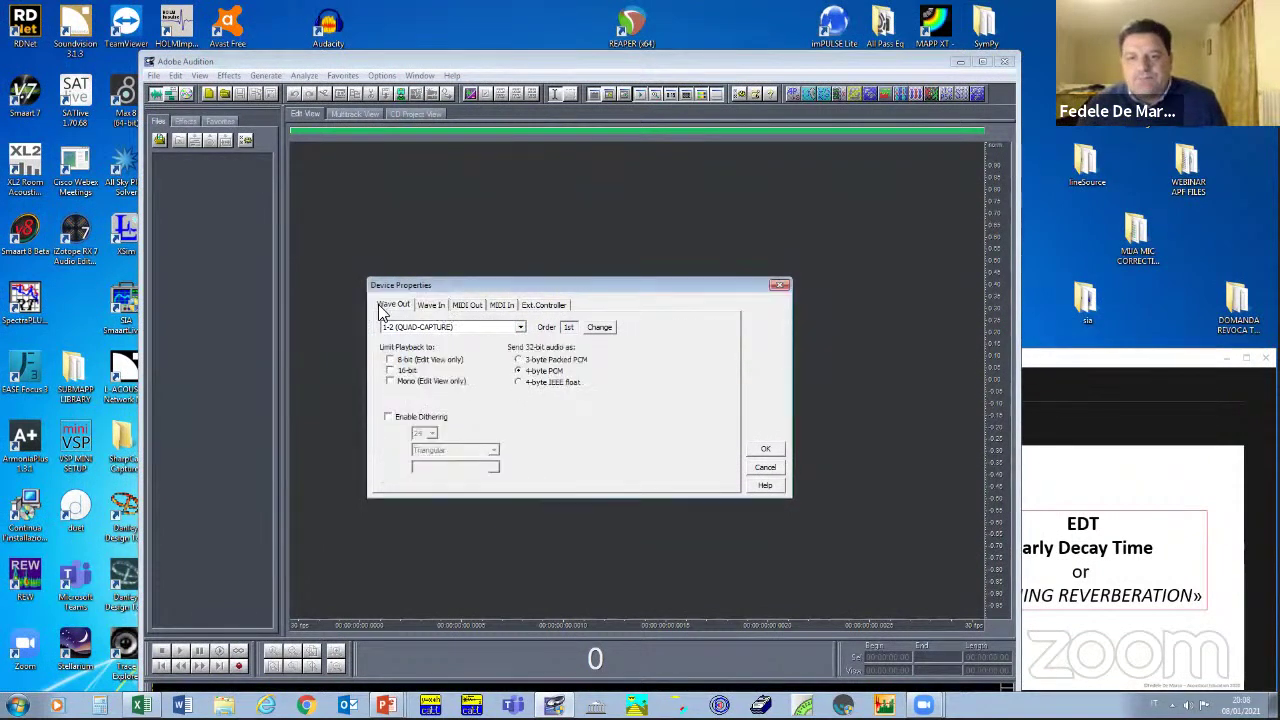
{"action": "left_click", "coordinate": [432, 306]}
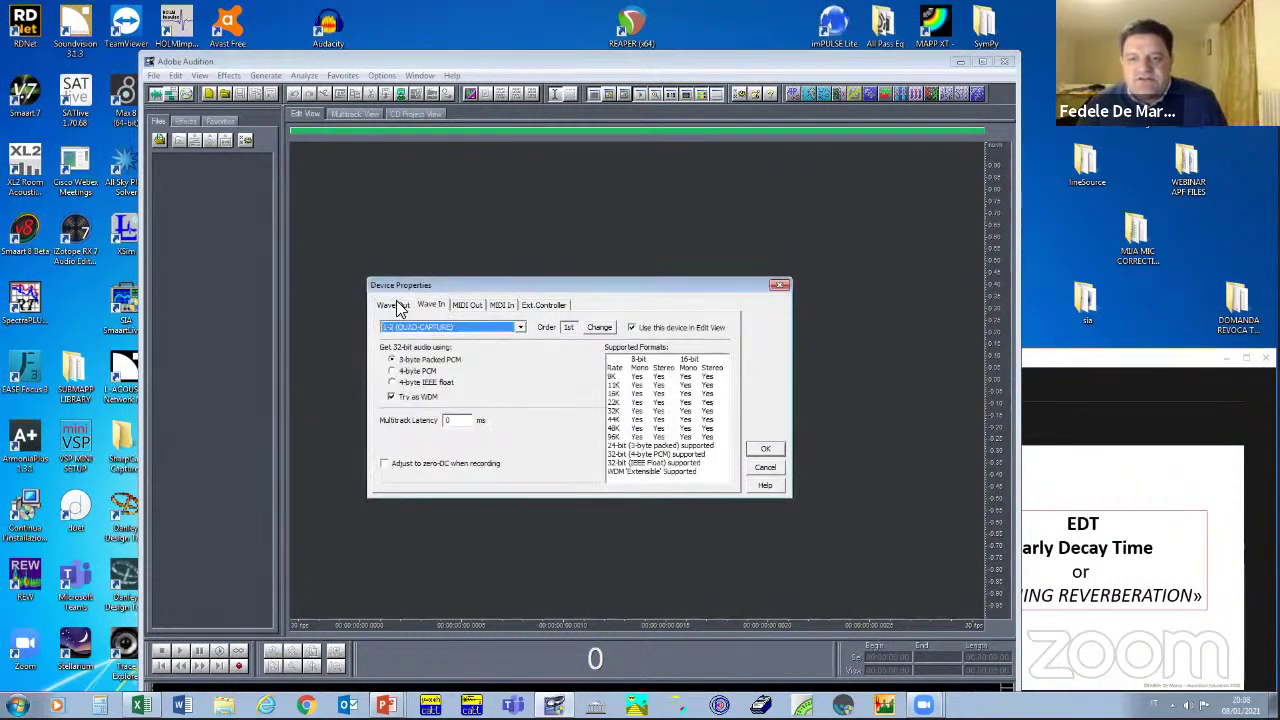
{"action": "left_click", "coordinate": [752, 449]}
{"action": "left_click", "coordinate": [385, 77]}
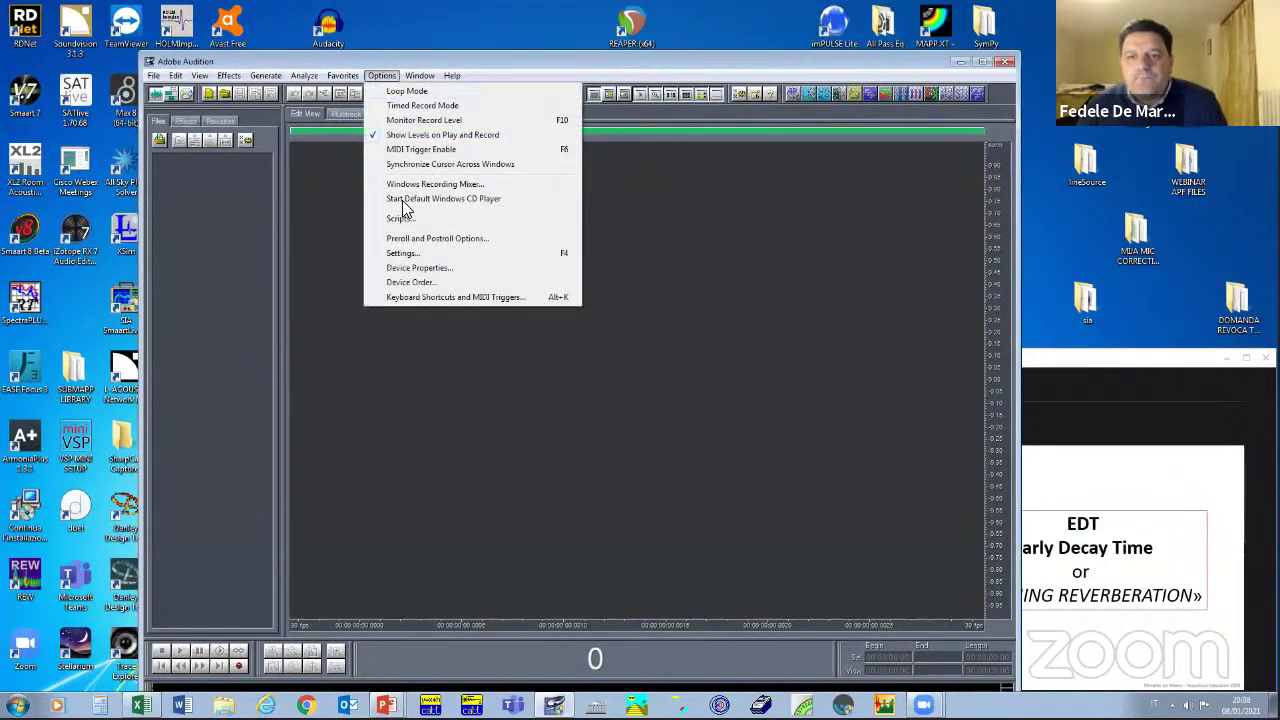
{"action": "left_click", "coordinate": [662, 256]}
- Record three short impulses into a new 48000 Hz, mono, 32-bit float waveform
{"action": "left_click", "coordinate": [240, 664]}
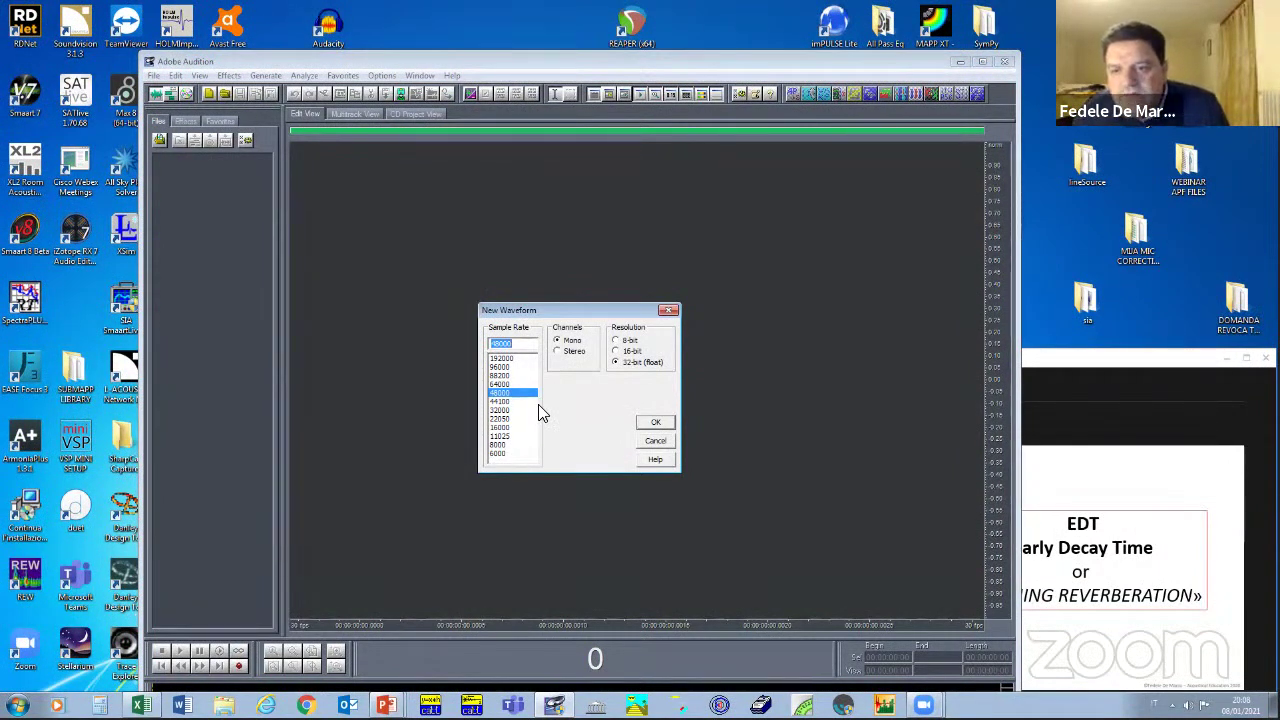
{"action": "left_click", "coordinate": [650, 428]}
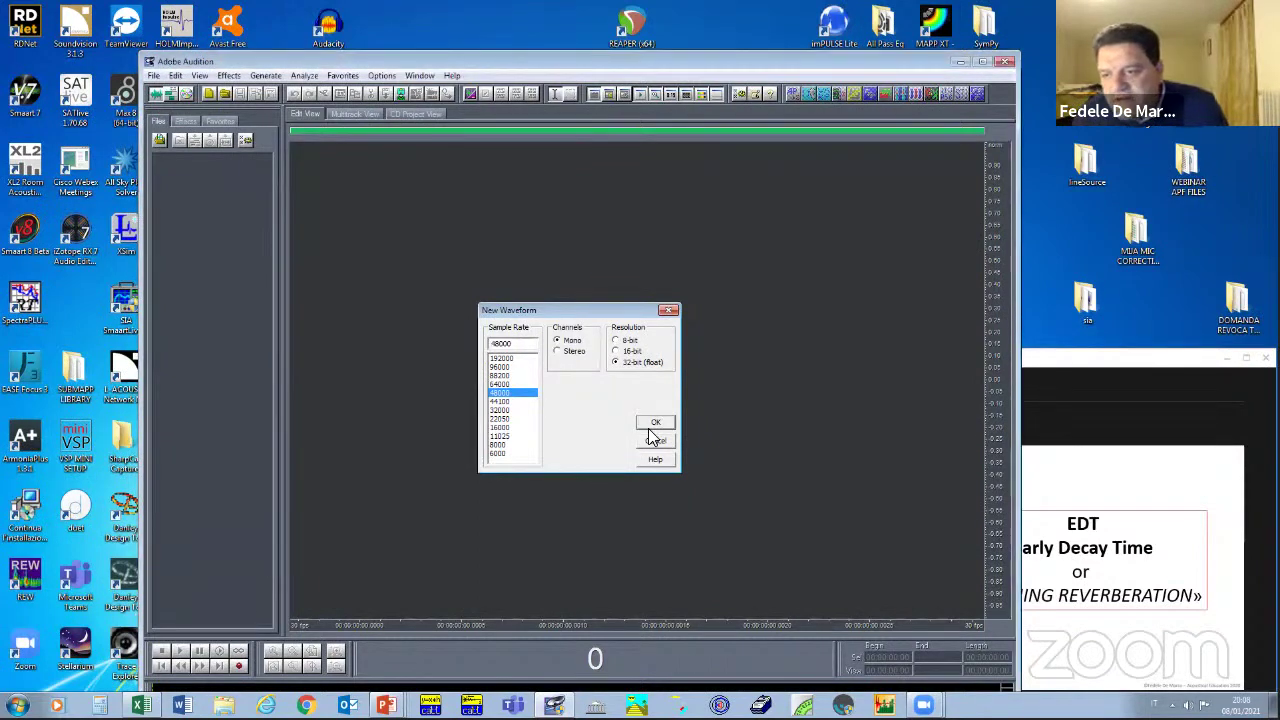
{"action": "left_click", "coordinate": [655, 426]}
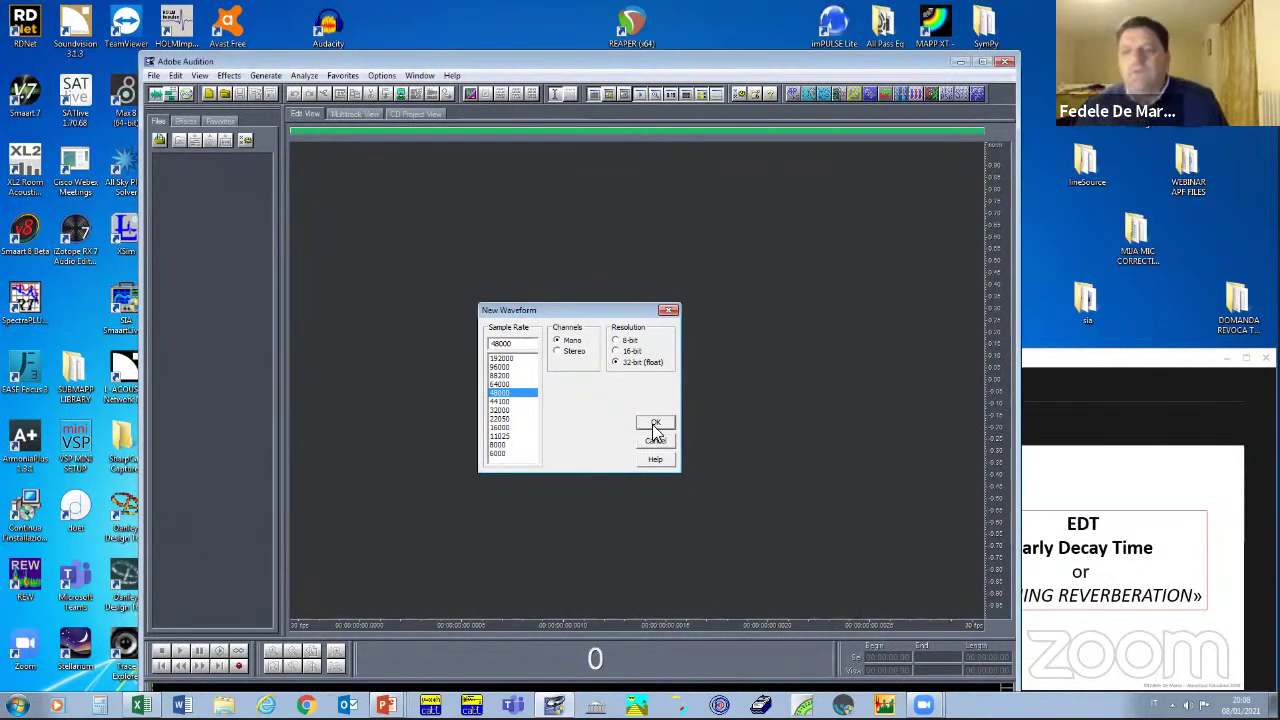
{"action": "key", "text": "ctrl+space"}
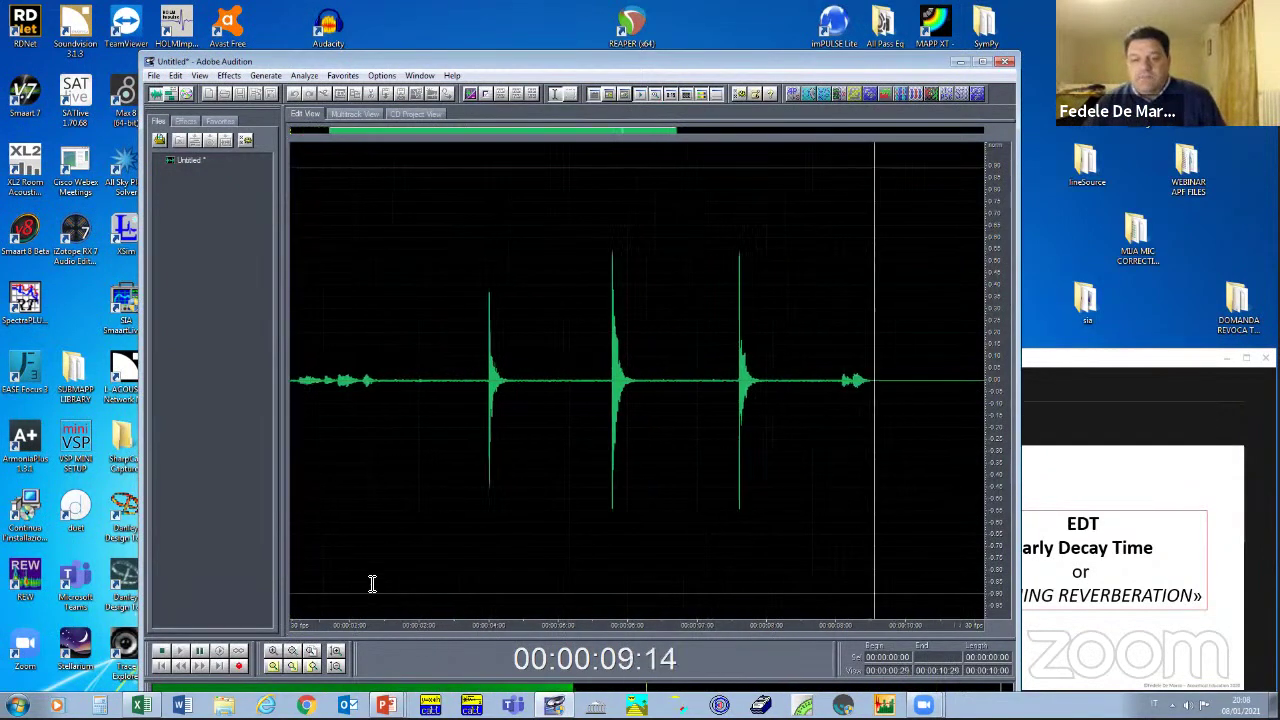
{"action": "left_click", "coordinate": [157, 657]}
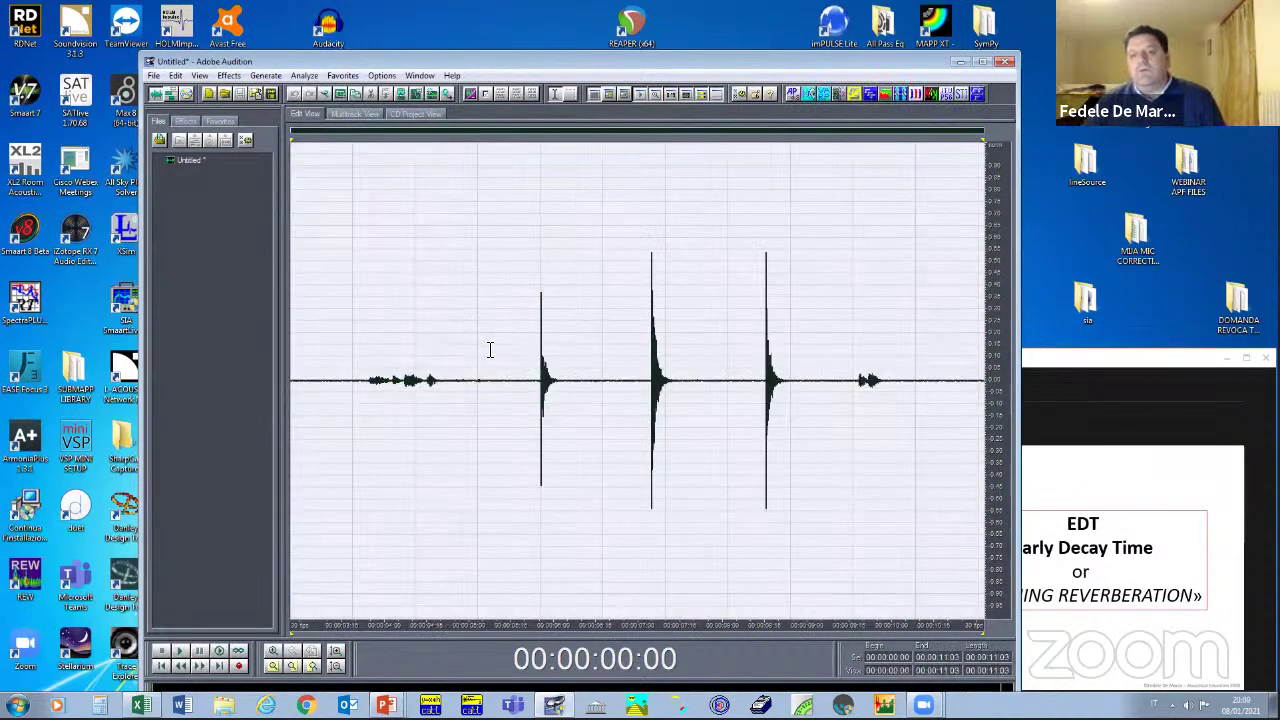
- Delete the speech before the first impulse and trim the recording to the second impulse, from 00:00:02:00 to 00:00:03:26
{"action": "left_click_drag", "start_coordinate": [490, 349], "coordinate": [150, 363]}
{"action": "key", "text": "Delete"}
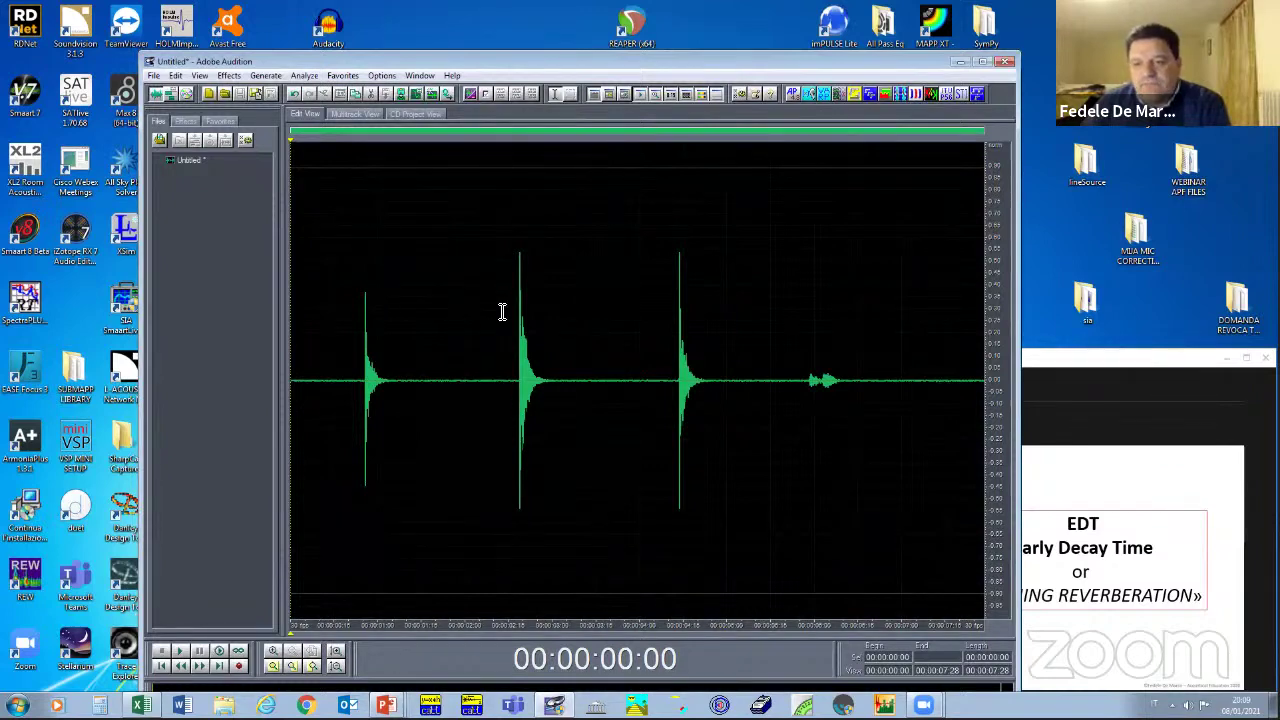
{"action": "left_click_drag", "start_coordinate": [465, 318], "coordinate": [629, 323]}
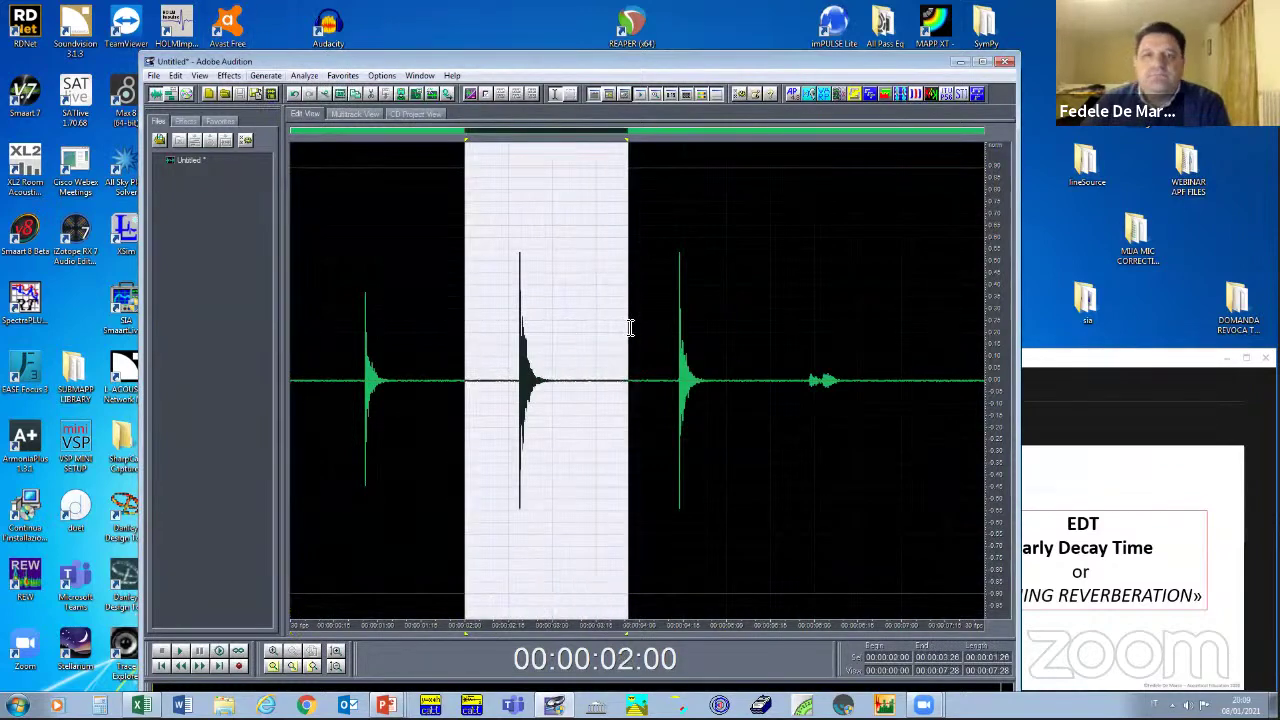
{"action": "left_click", "coordinate": [339, 93]}
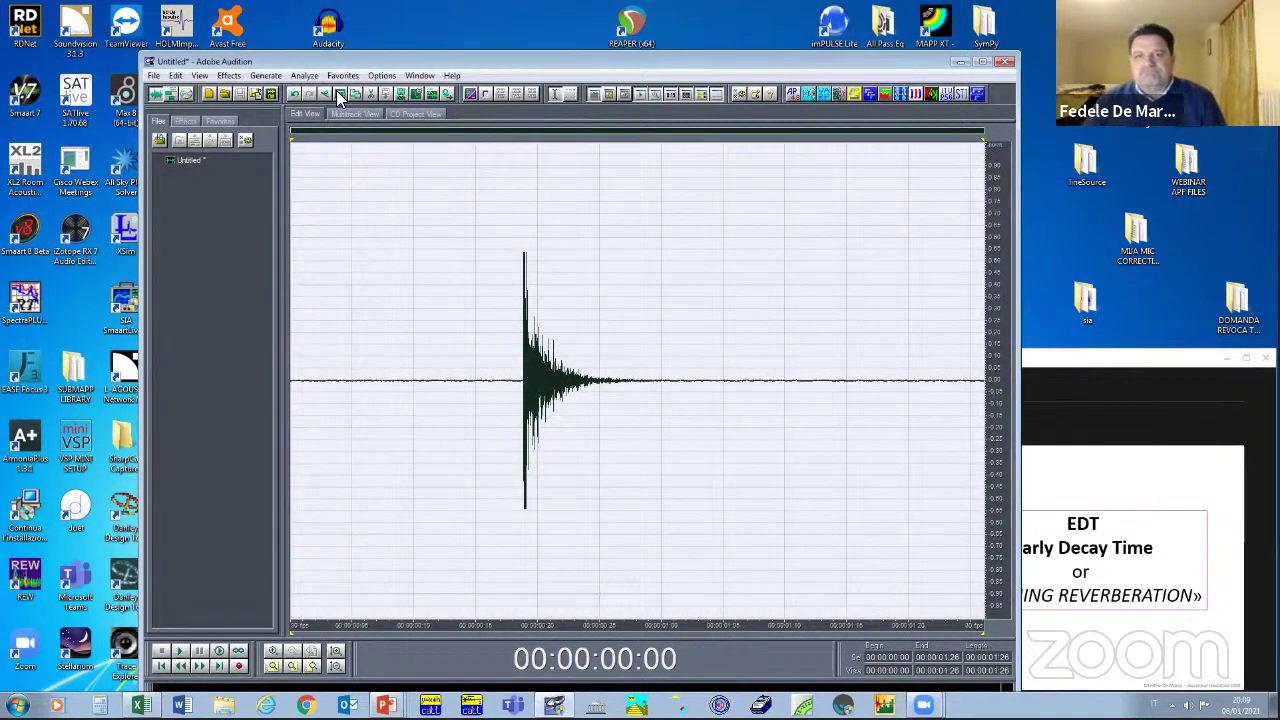
- Delete part of the silence before and after the impulse, leaving a clip 00:00:01:12 long
{"action": "left_click", "coordinate": [392, 334]}
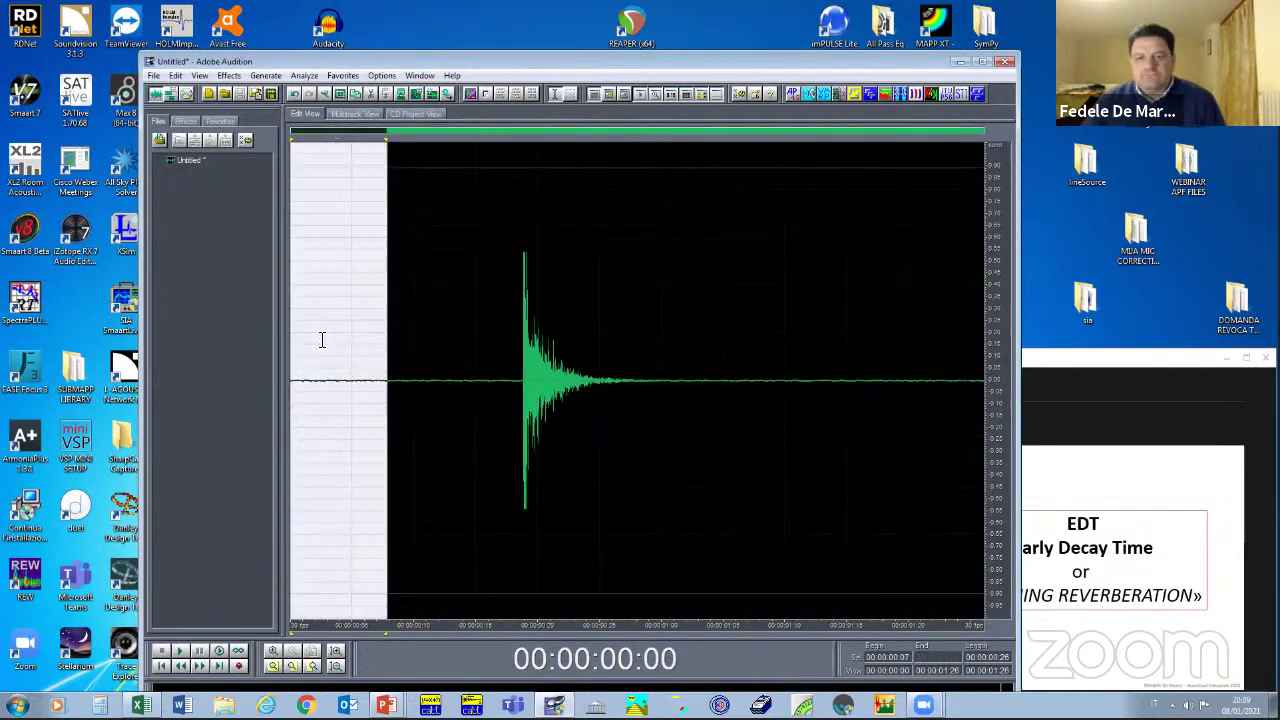
{"action": "key", "text": "shift+End"}
{"action": "key", "text": "Delete"}
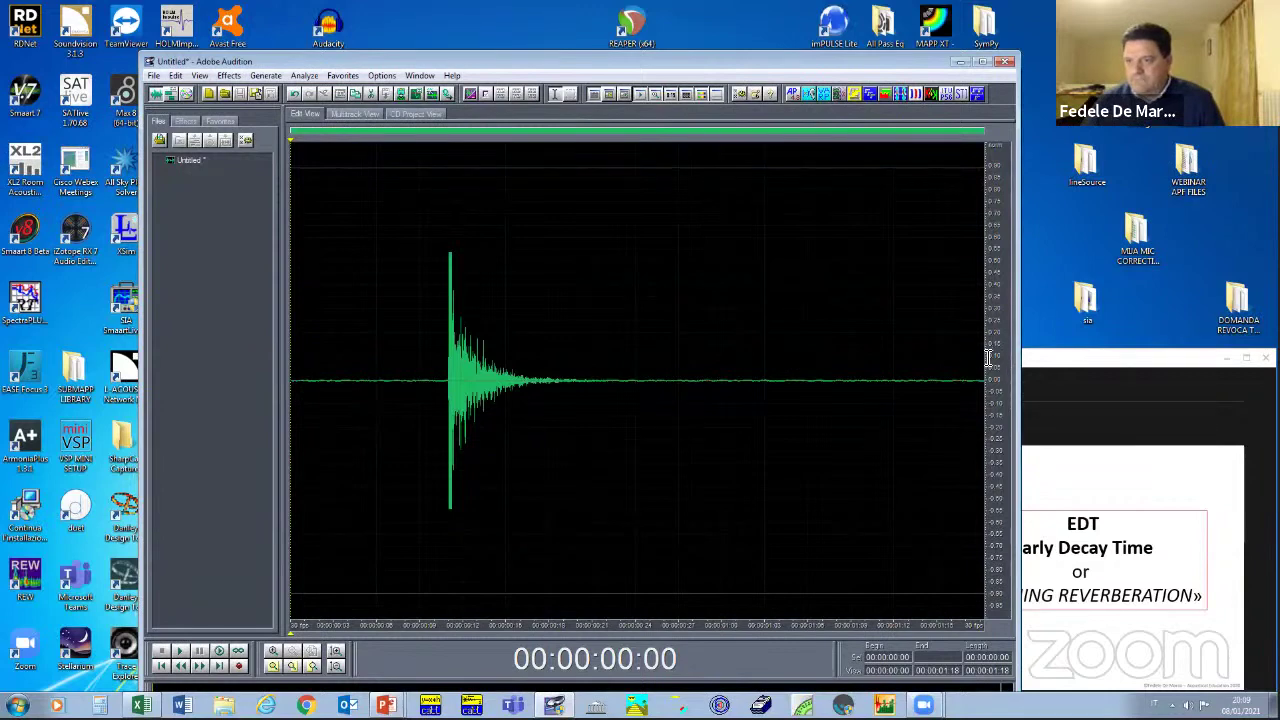
{"action": "left_click_drag", "start_coordinate": [900, 358], "coordinate": [1003, 382]}
{"action": "key", "text": "Delete"}
{"action": "key", "text": "Delete"}
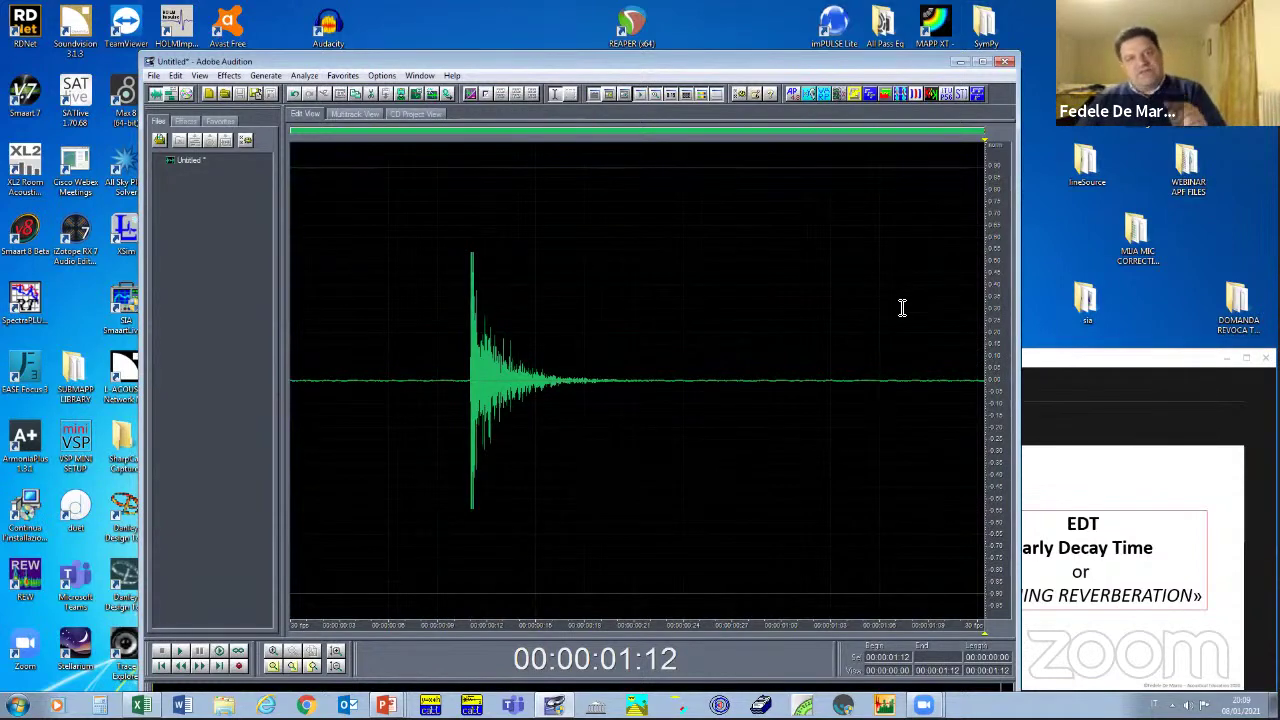
{"action": "left_click", "coordinate": [155, 76]}
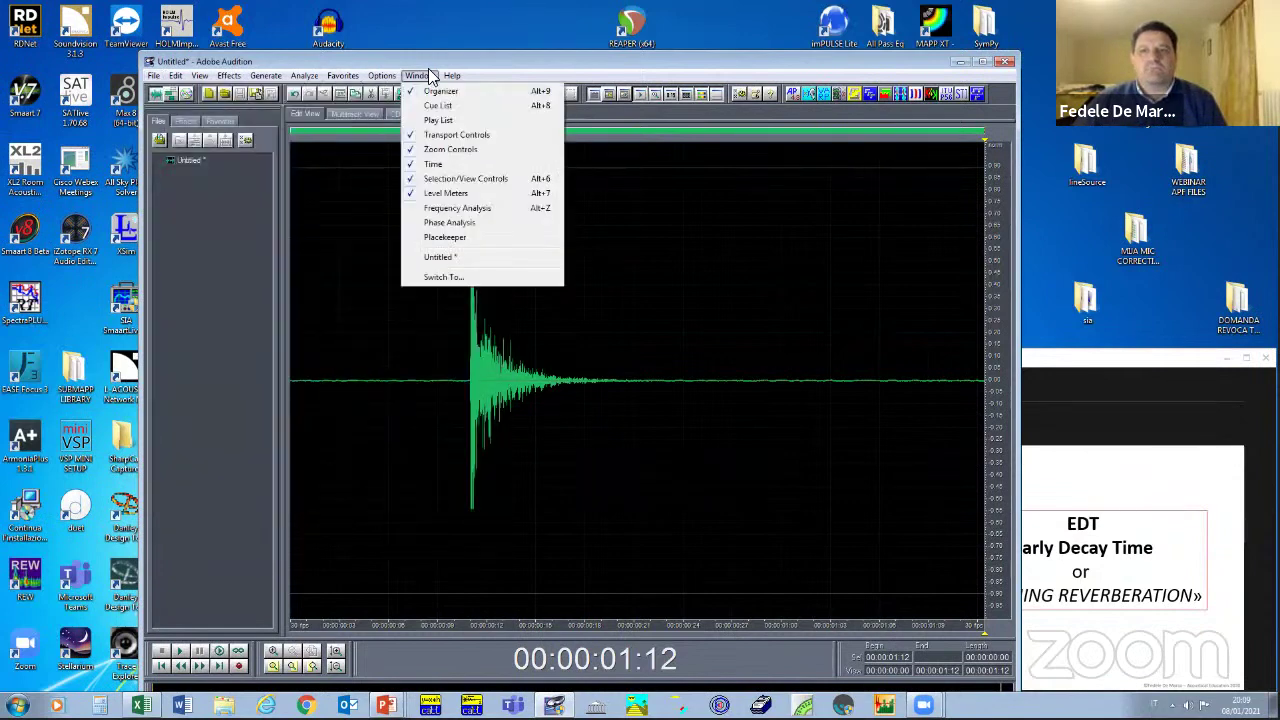
{"action": "left_click", "coordinate": [203, 57]}
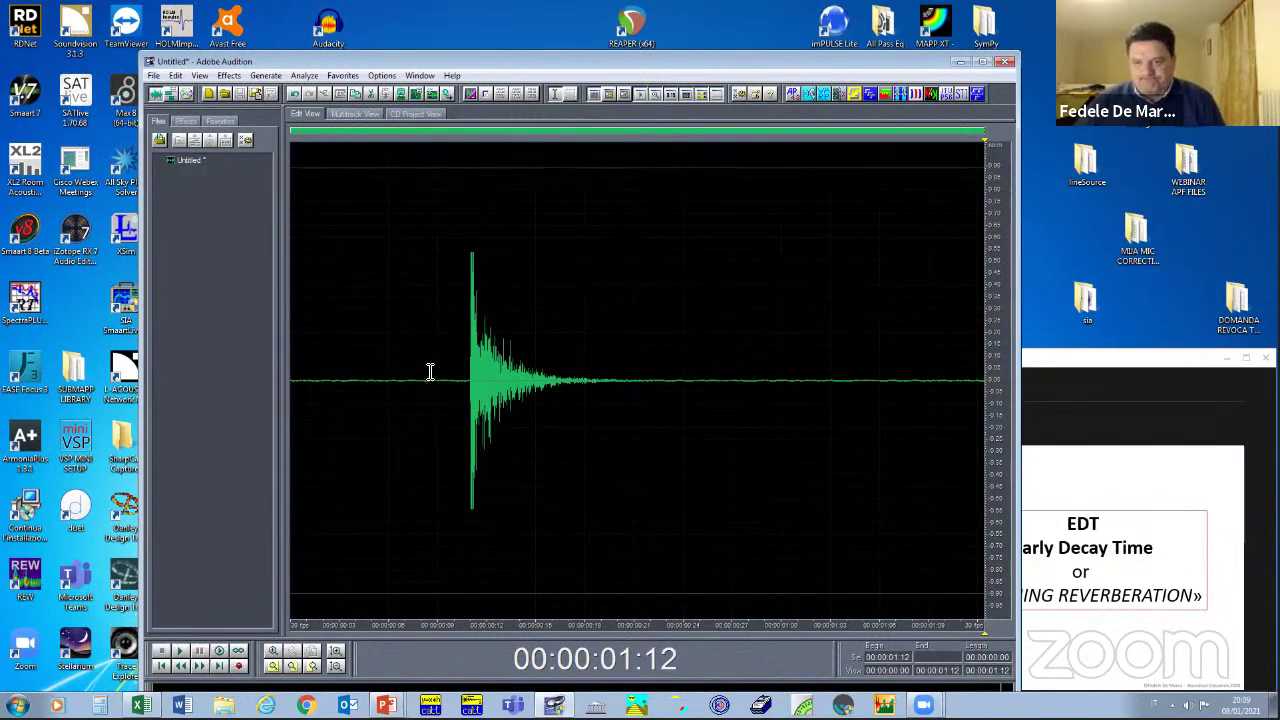
- Examine the impulse's decay tail and the individual samples of the waveform up close, and return to the full view
{"action": "scroll", "coordinate": [430, 372], "scroll_direction": "up", "scroll_amount": 1}
{"action": "scroll", "coordinate": [458, 381], "scroll_direction": "up", "scroll_amount": 1}
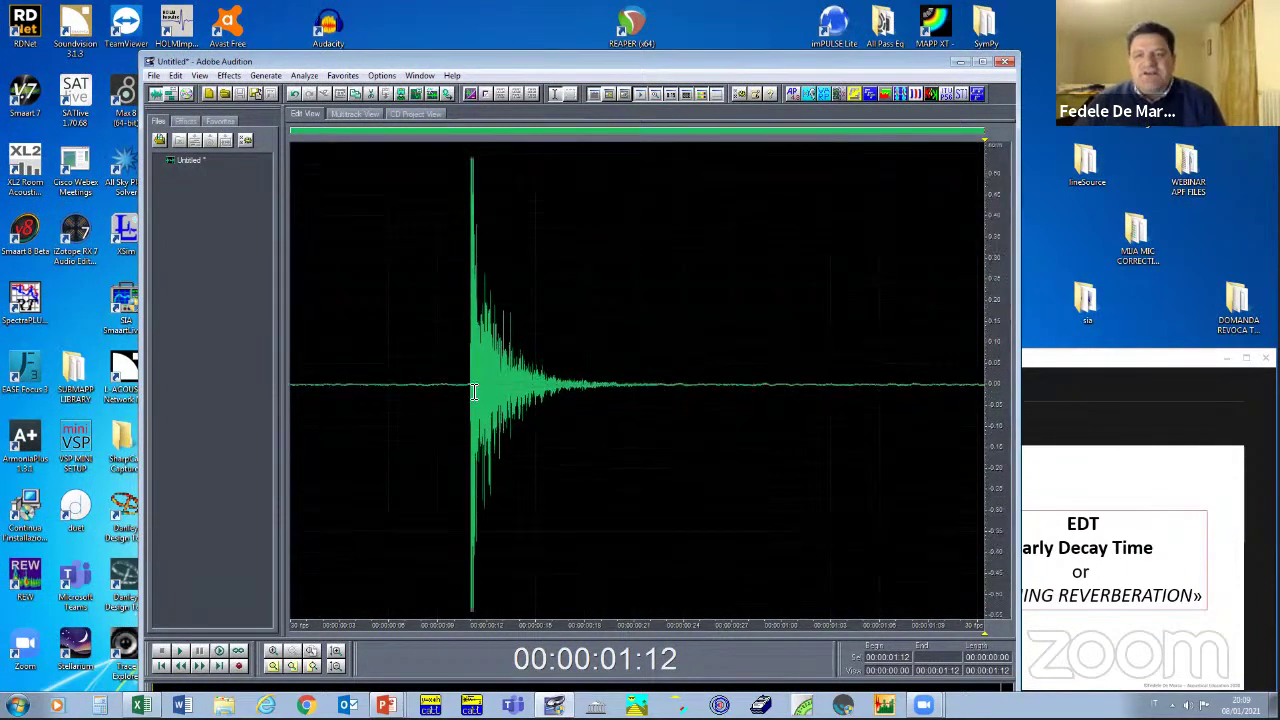
{"action": "scroll", "coordinate": [474, 391], "scroll_direction": "up", "scroll_amount": 1}
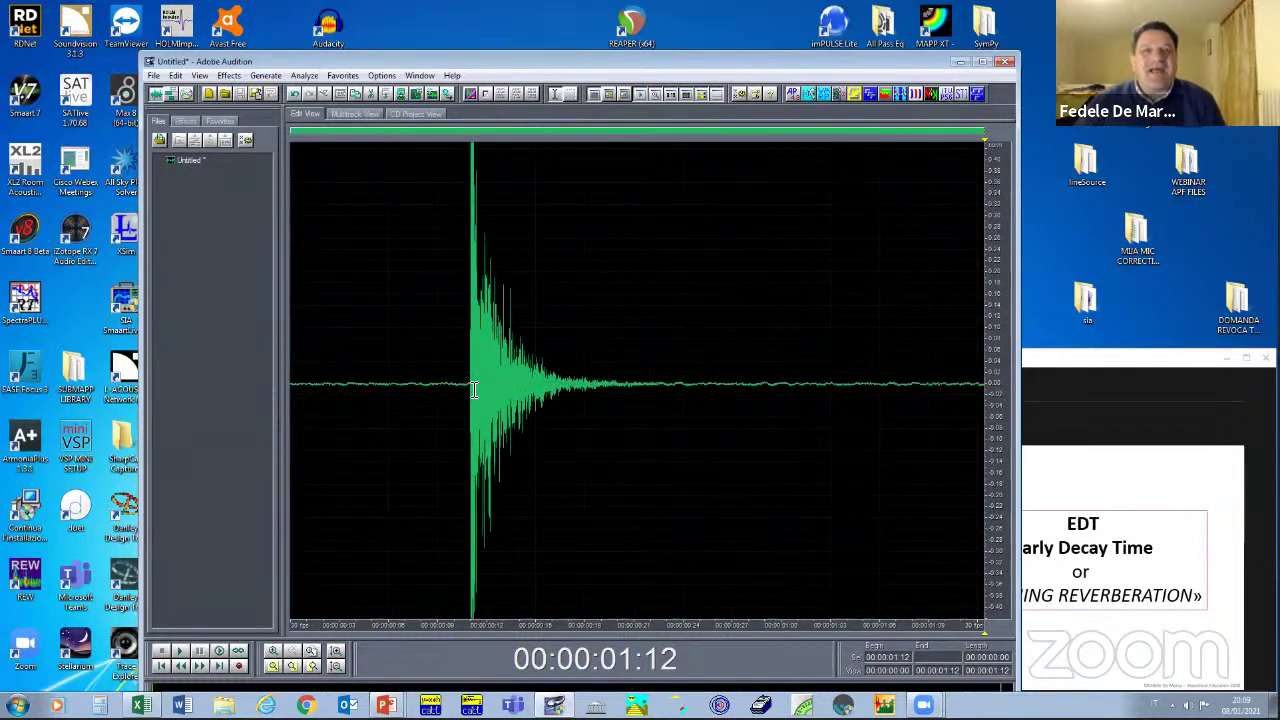
{"action": "left_click", "coordinate": [275, 651]}
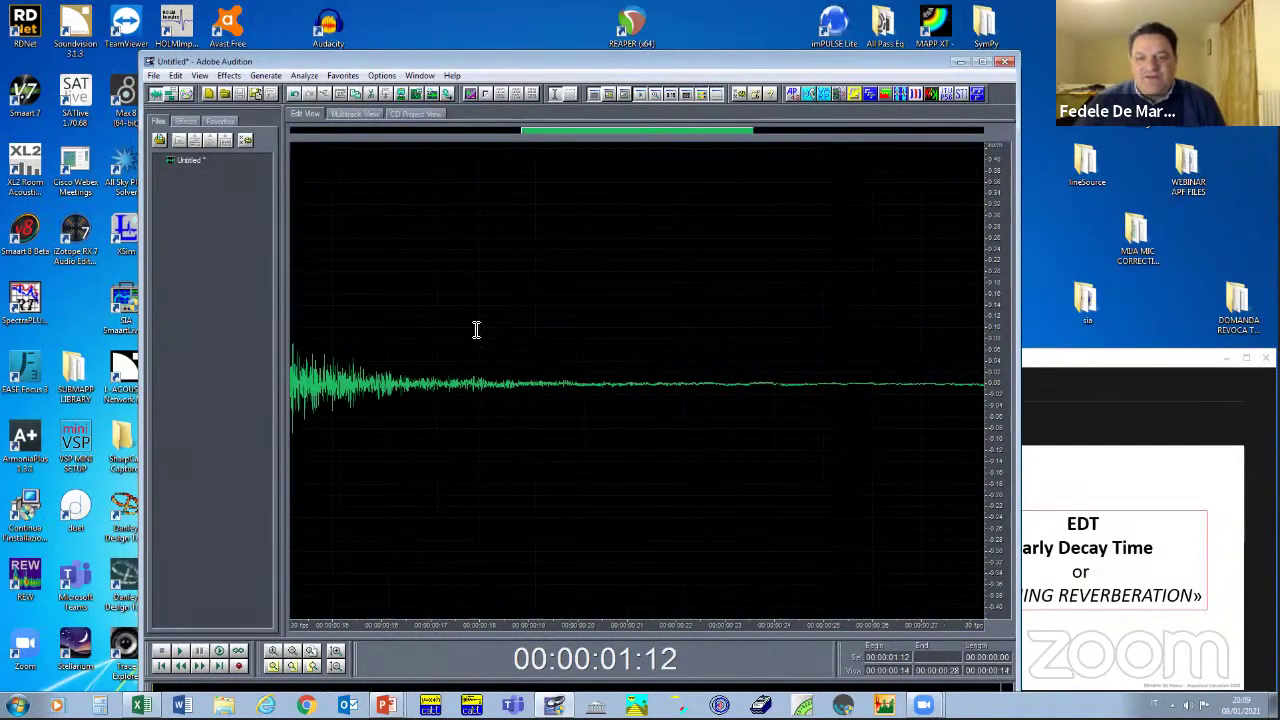
{"action": "scroll", "coordinate": [366, 400], "scroll_direction": "up", "scroll_amount": 4}
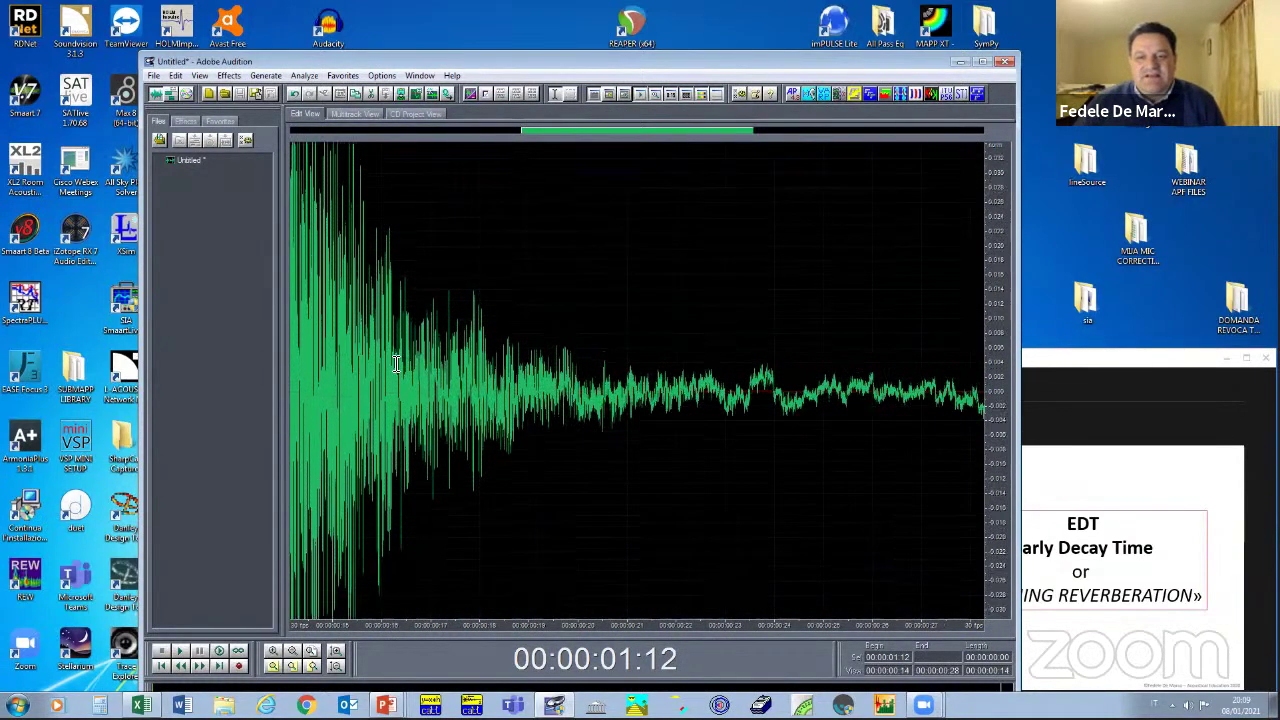
{"action": "left_click", "coordinate": [278, 656]}
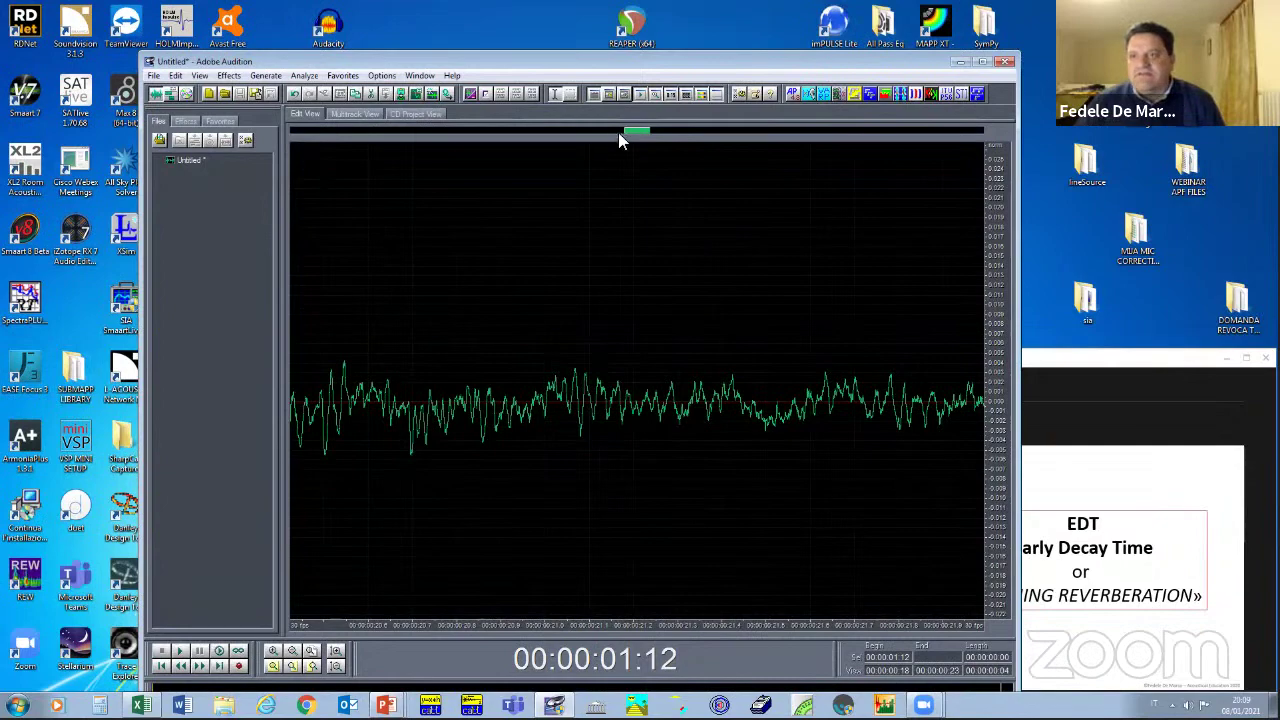
{"action": "left_click_drag", "start_coordinate": [632, 132], "coordinate": [494, 134]}
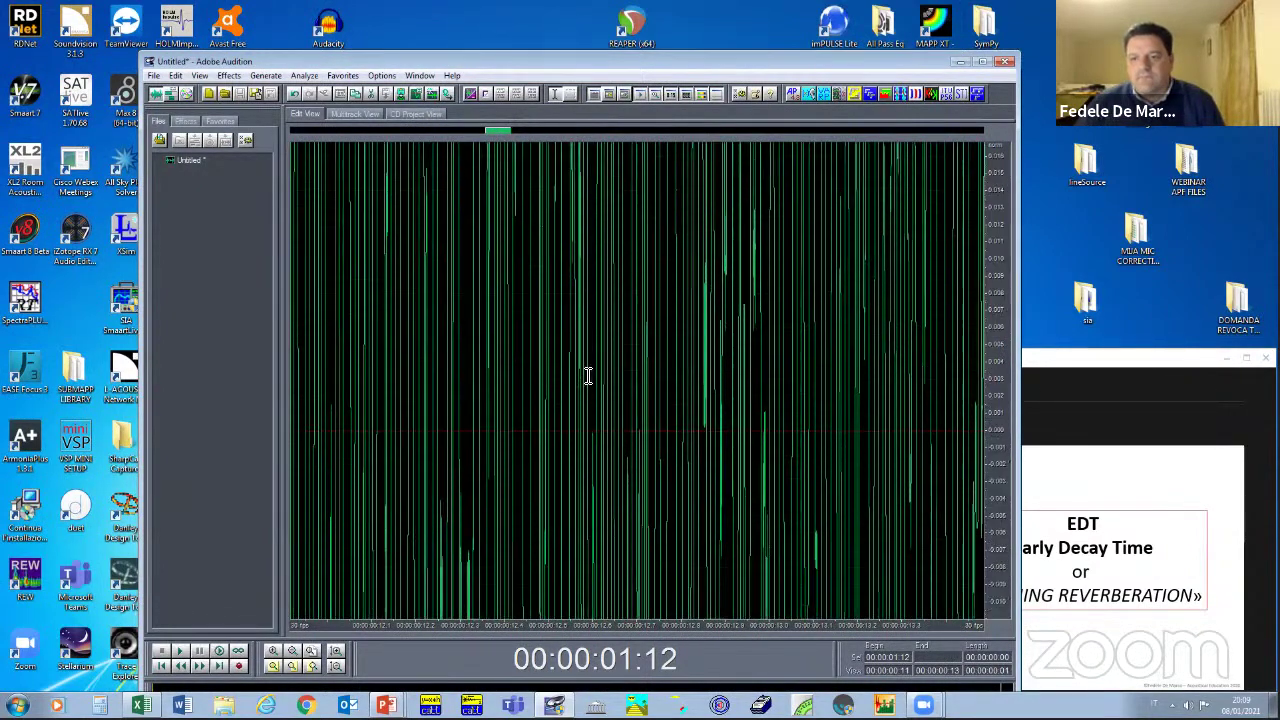
{"action": "left_click", "coordinate": [273, 652]}
{"action": "left_click", "coordinate": [273, 652]}
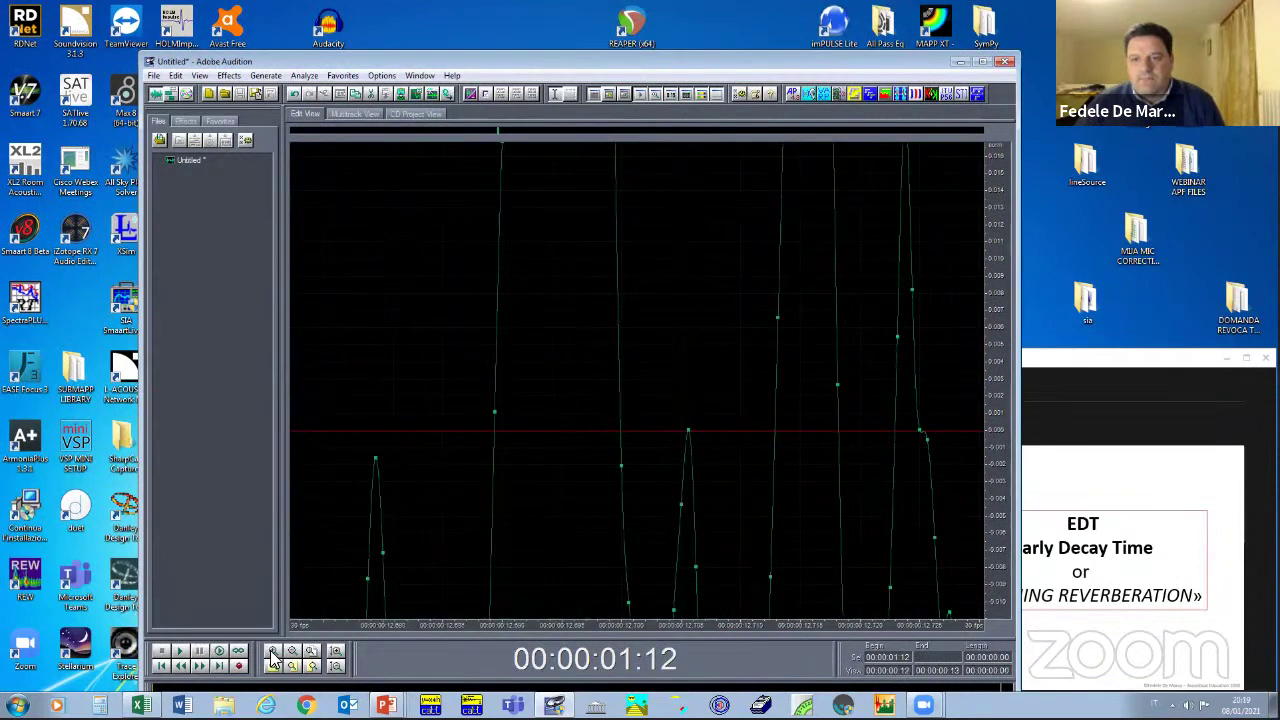
{"action": "left_click", "coordinate": [273, 652]}
{"action": "scroll", "coordinate": [648, 463], "scroll_direction": "down", "scroll_amount": 2}
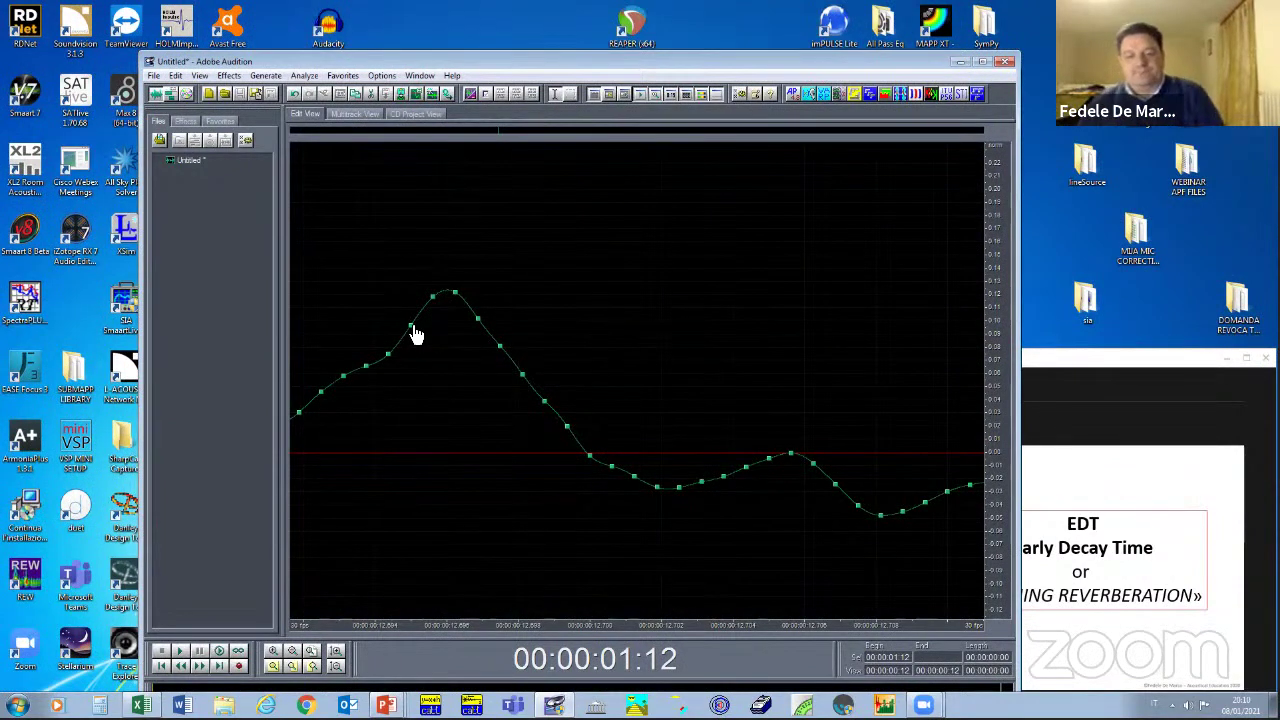
{"action": "left_click", "coordinate": [311, 651]}
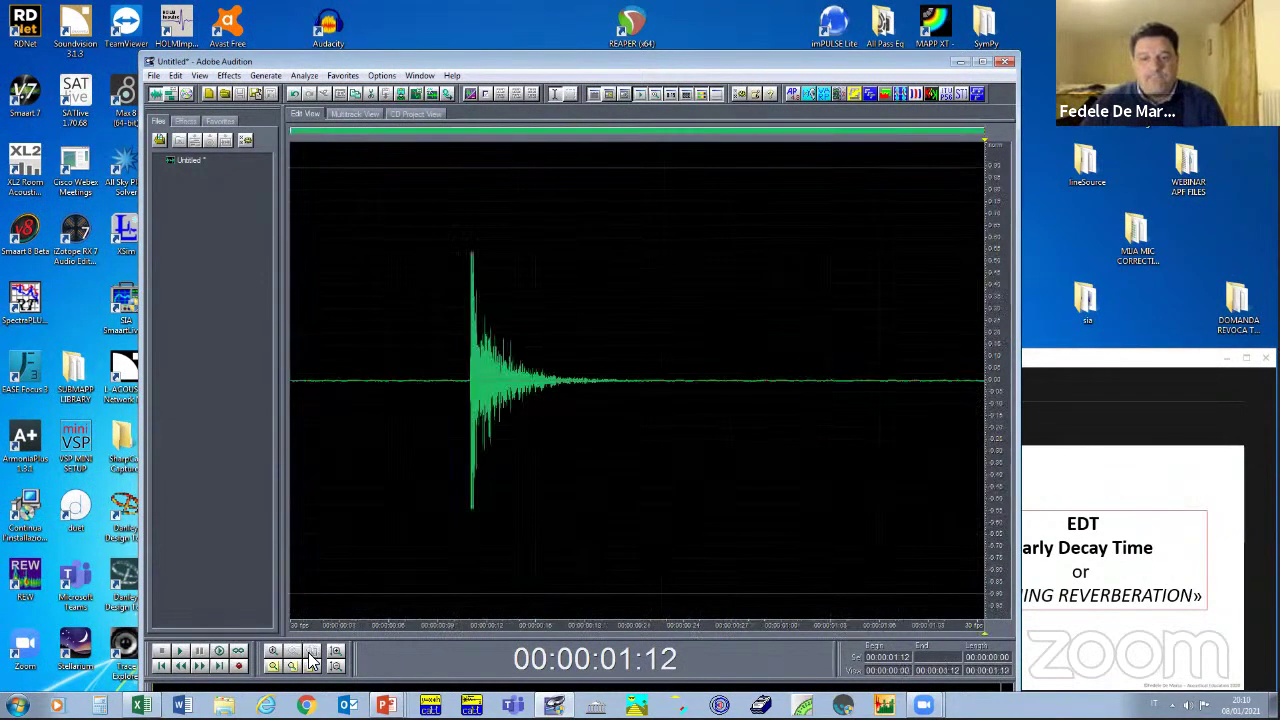
- Save a copy of the waveform as ASCII Text Data named "IR REC EXAMPLE" in the ACOUSTICAL PARAMETERS folder
{"action": "left_click", "coordinate": [154, 76]}
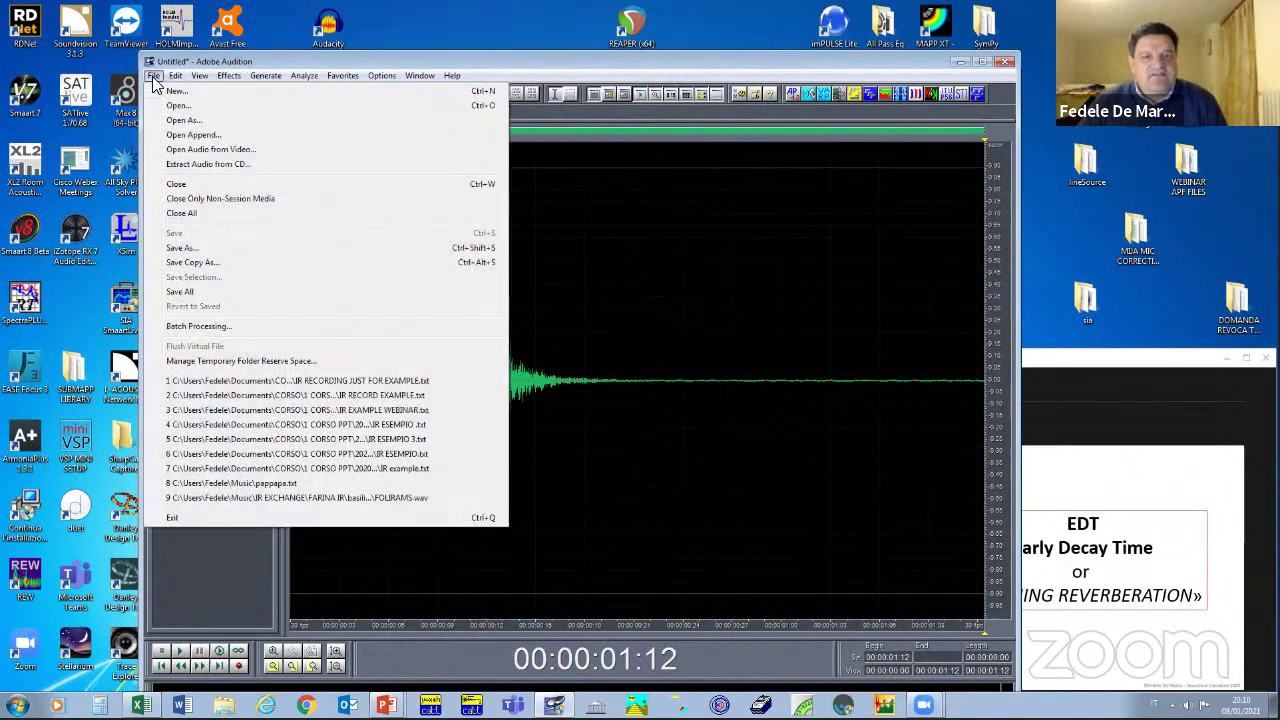
{"action": "left_click", "coordinate": [188, 266]}
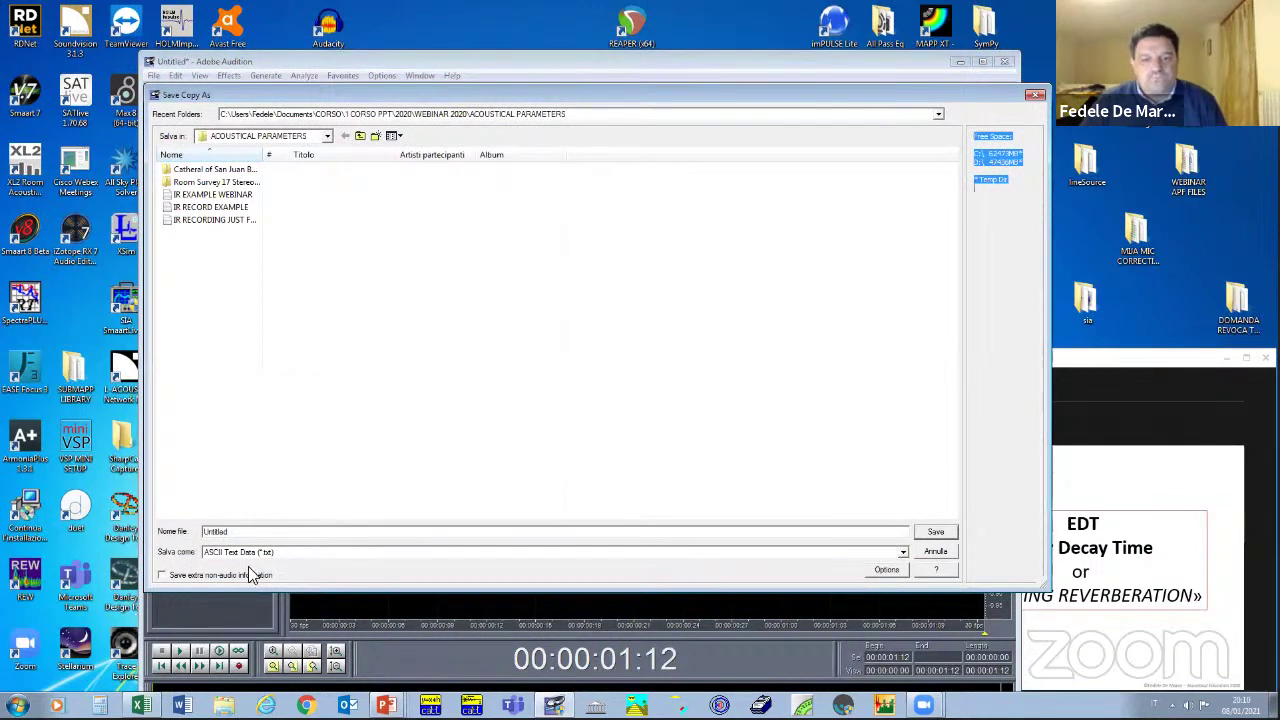
{"action": "left_click", "coordinate": [238, 529]}
{"action": "type", "text": "I"}
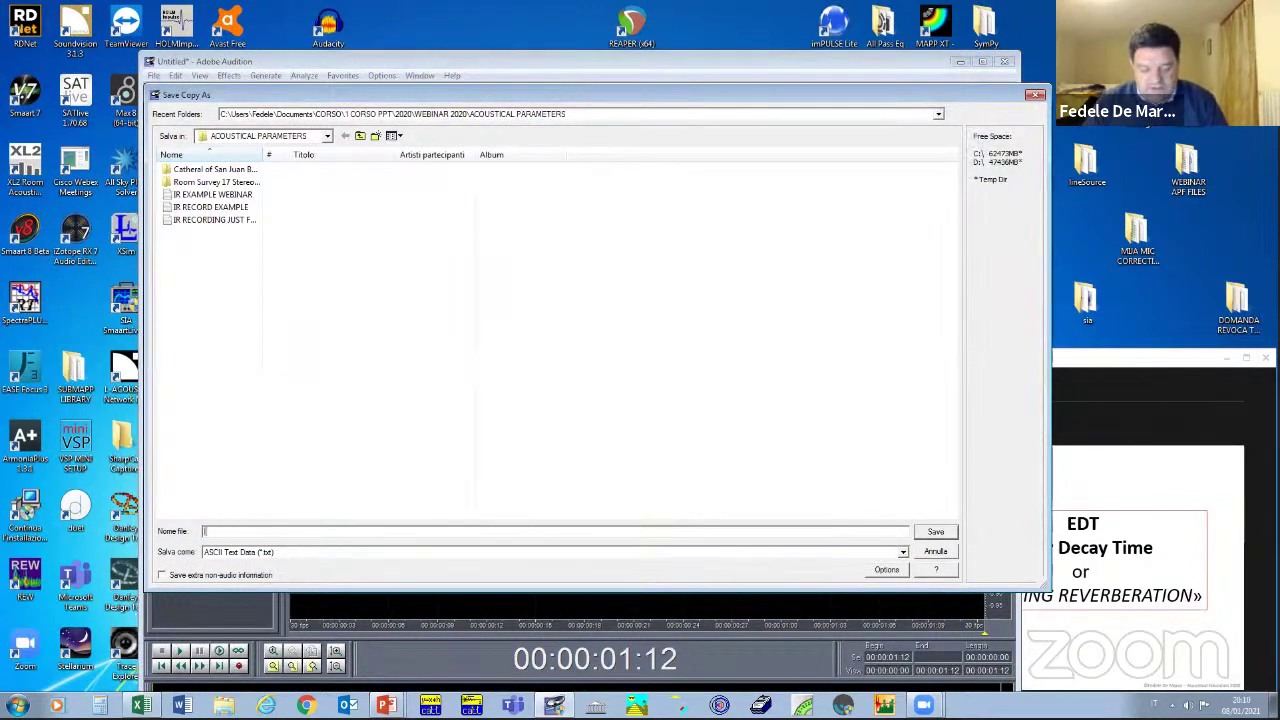
{"action": "type", "text": "R rec"}
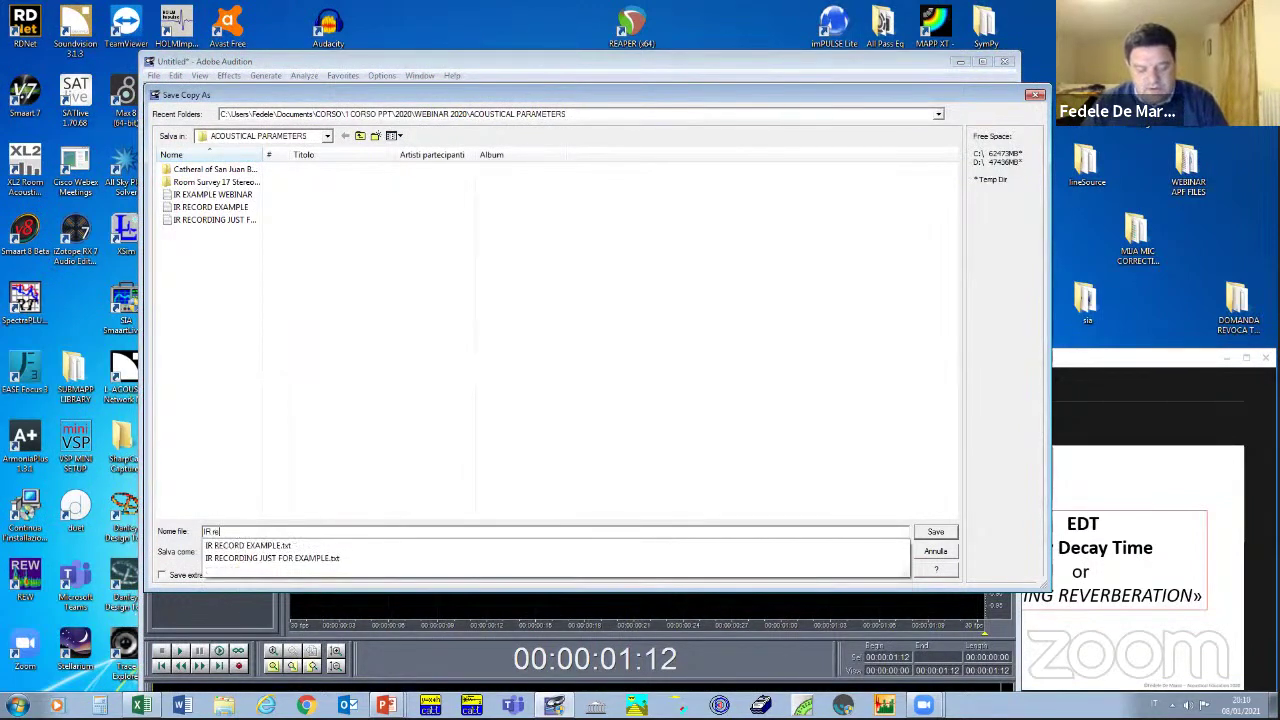
{"action": "key", "text": "BackSpace"}
{"action": "key", "text": "BackSpace"}
{"action": "key", "text": "BackSpace"}
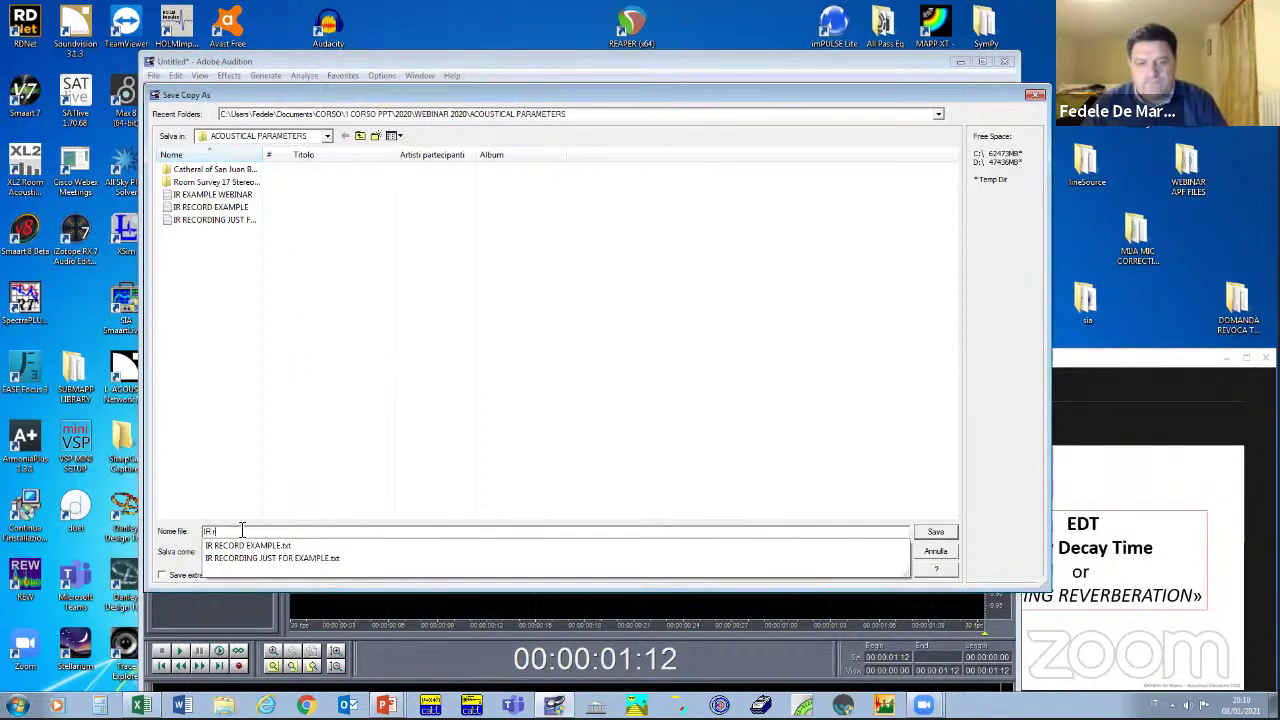
{"action": "type", "text": "REC EXAMPLE"}
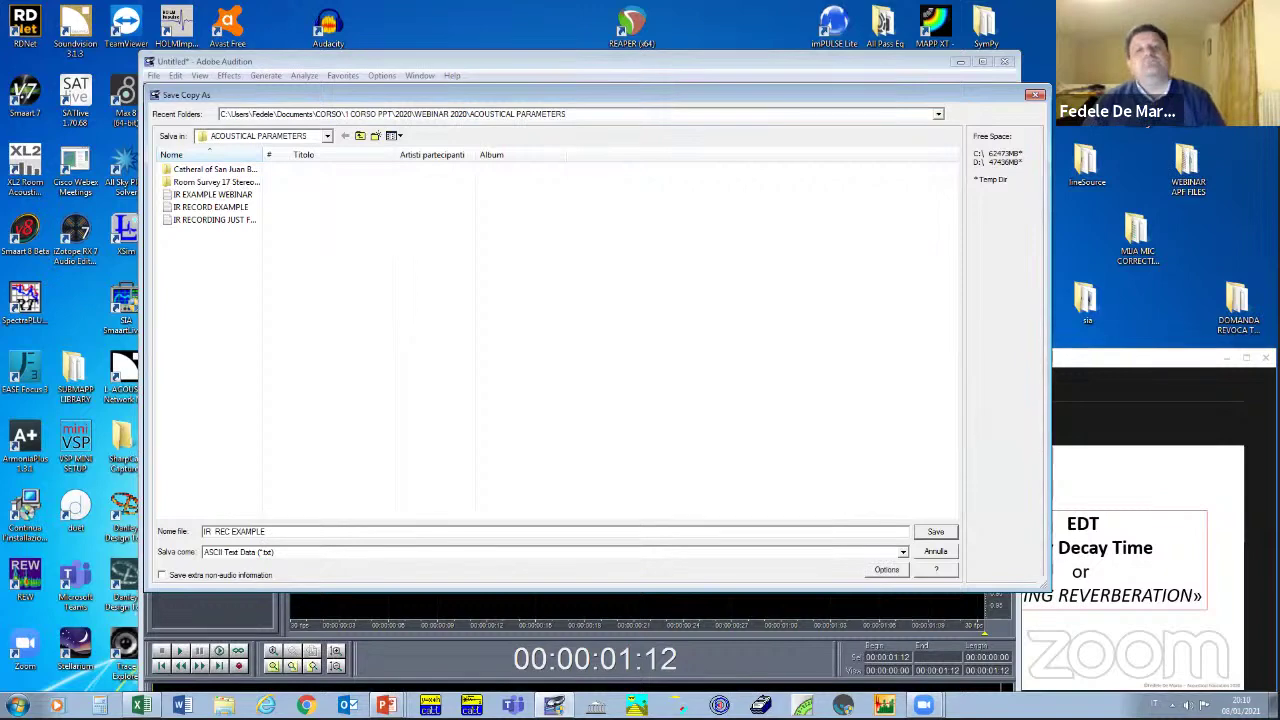
{"action": "key", "text": "Return"}
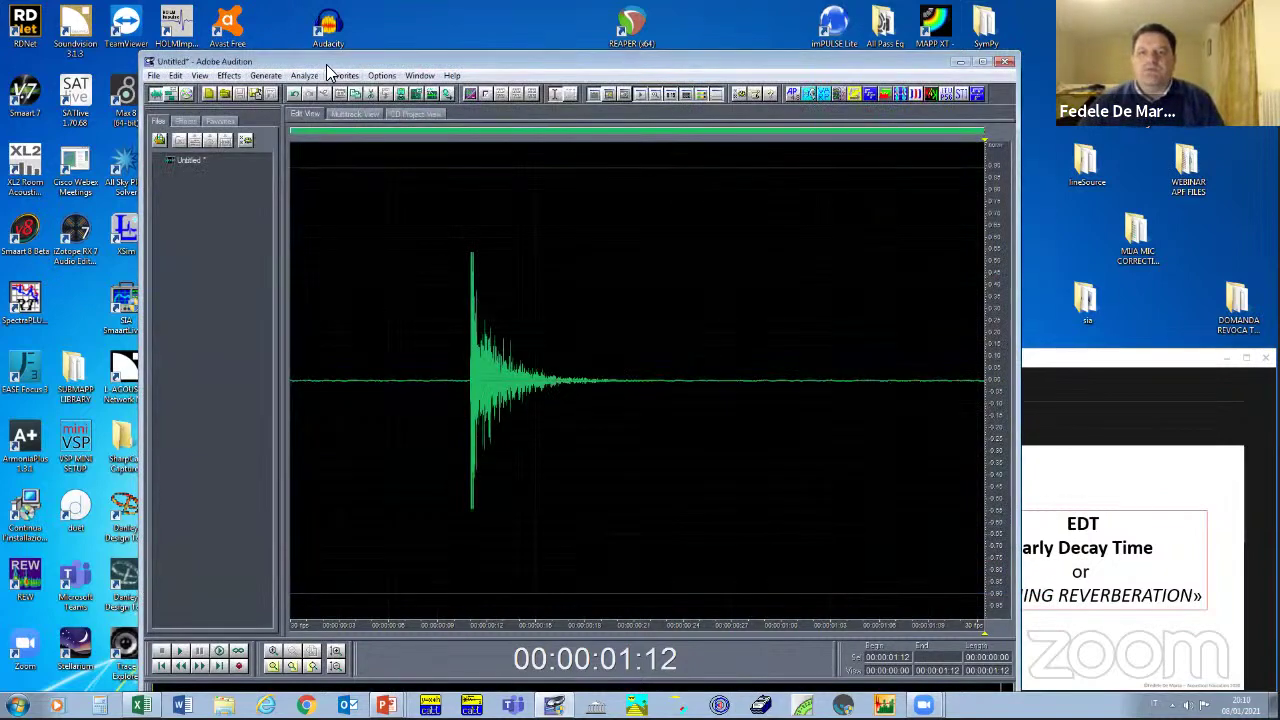
{"action": "left_click_drag", "start_coordinate": [328, 60], "coordinate": [386, 54]}
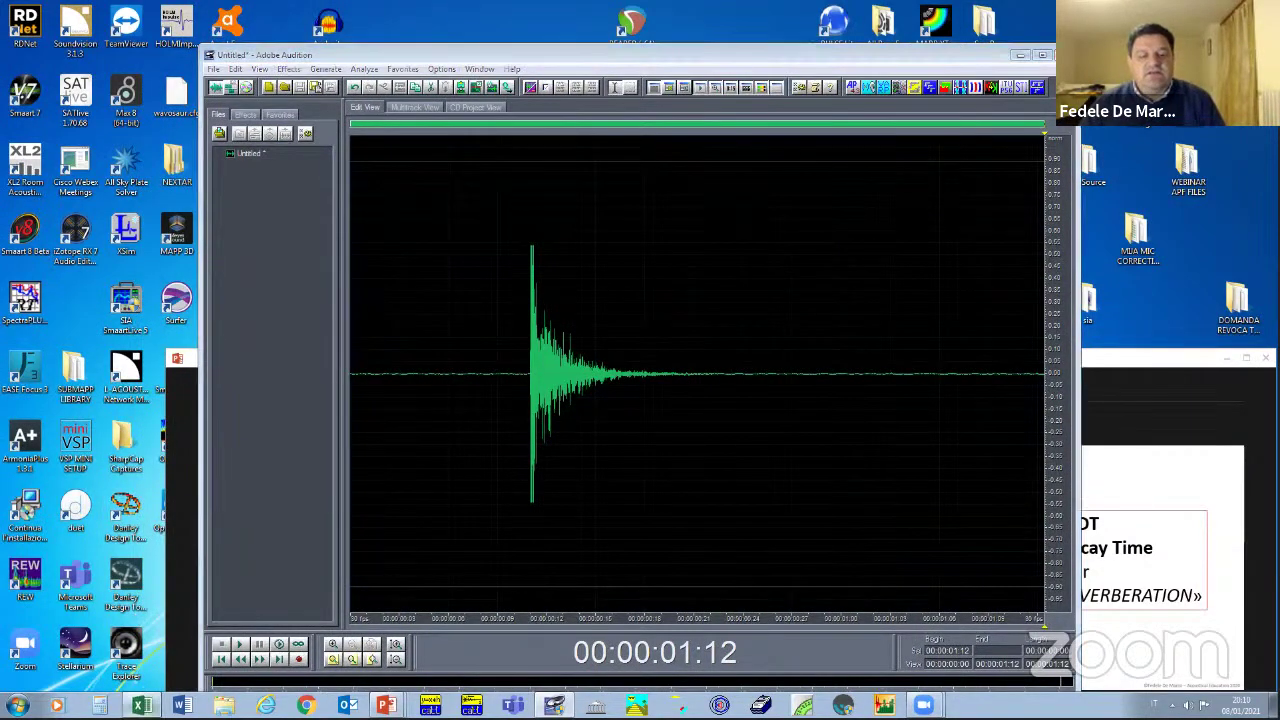
- Switch to Excel and browse the computer for a file to open
{"action": "left_click", "coordinate": [141, 705]}
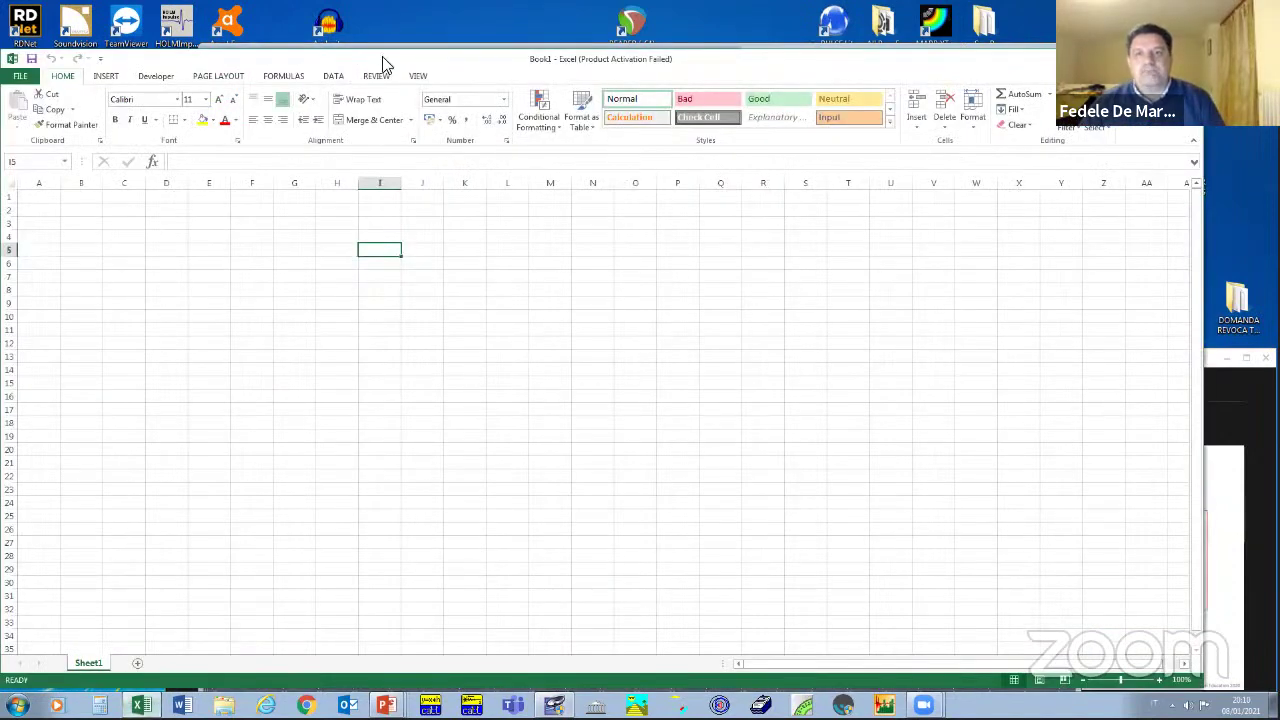
{"action": "left_click_drag", "start_coordinate": [446, 57], "coordinate": [470, 53]}
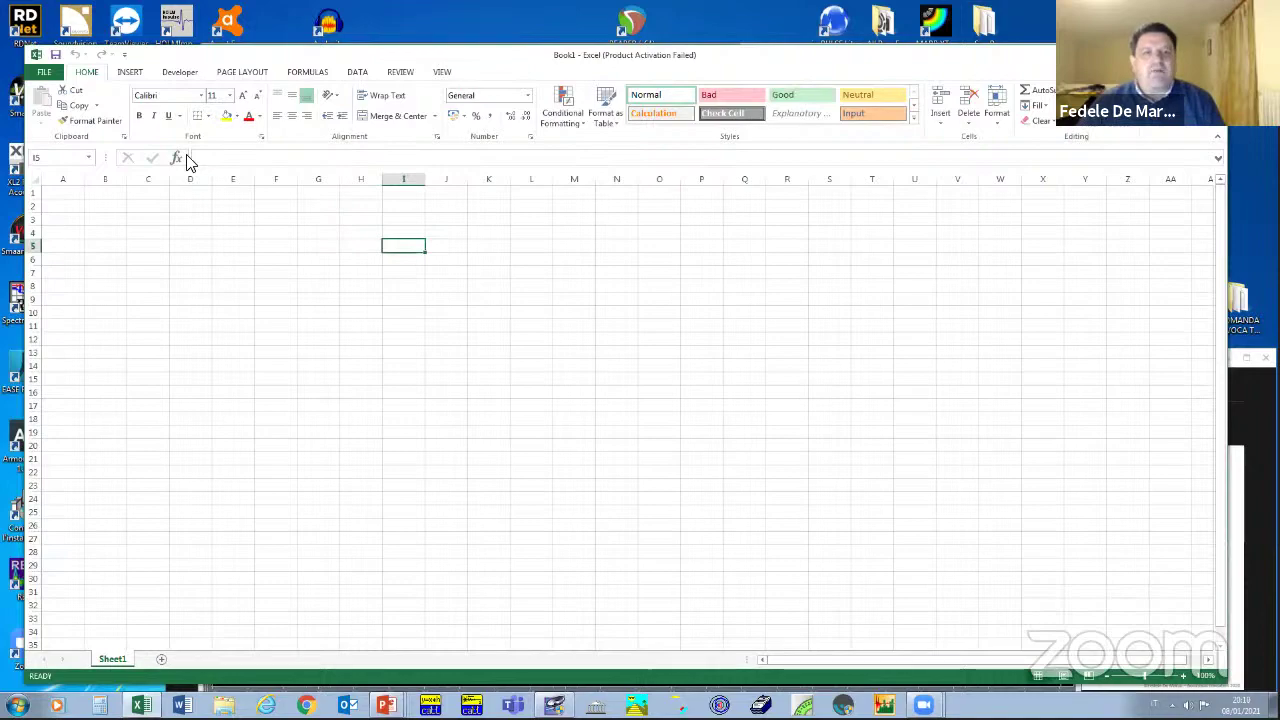
{"action": "left_click", "coordinate": [44, 72]}
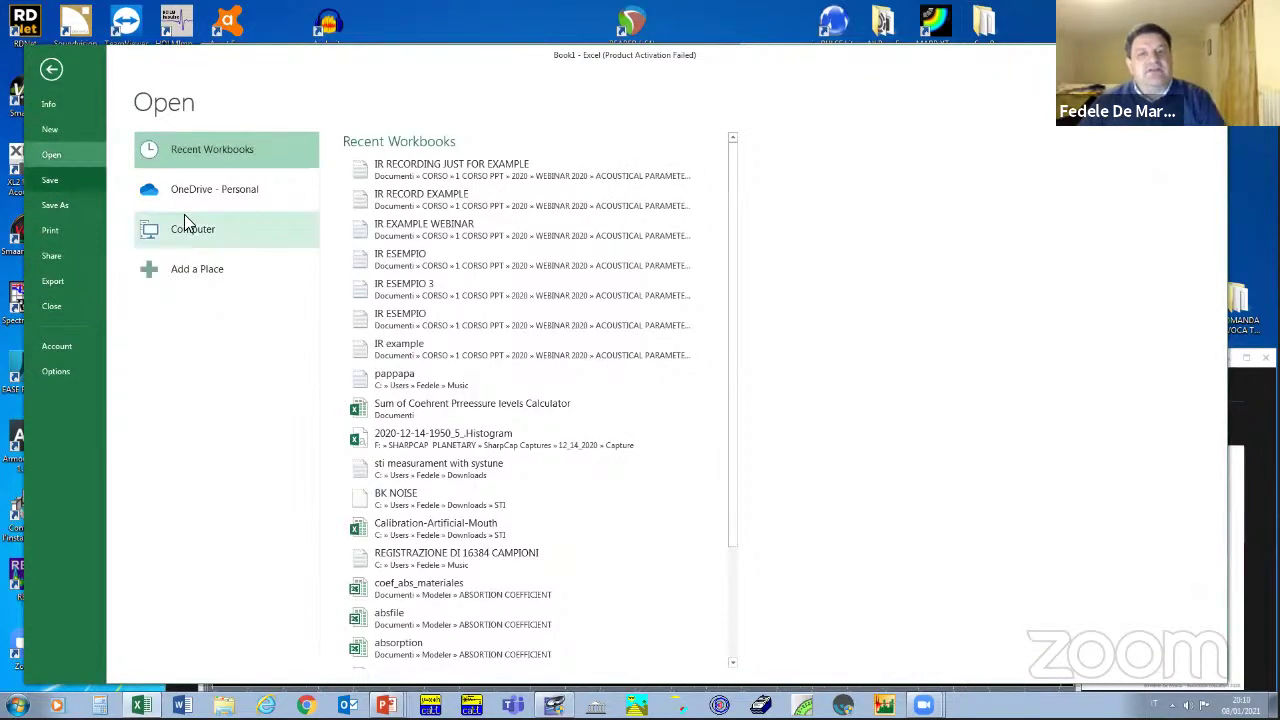
{"action": "left_click", "coordinate": [202, 226]}
{"action": "left_click", "coordinate": [202, 226]}
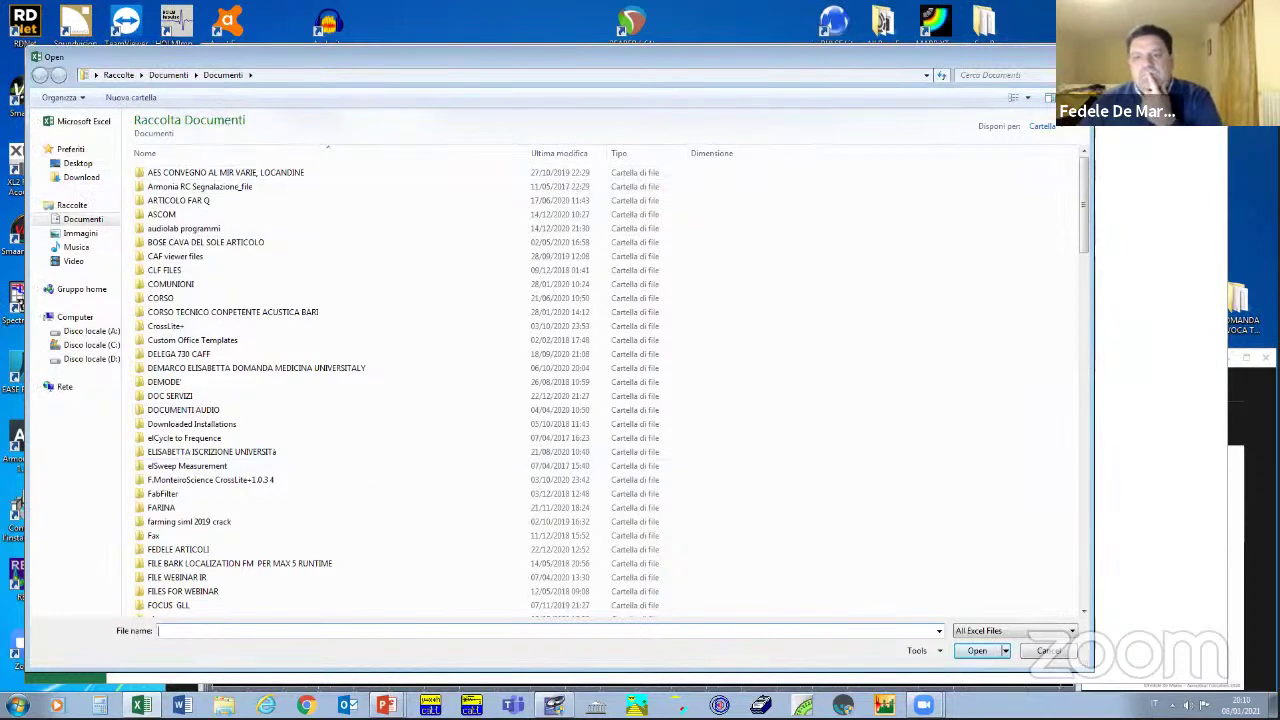
- Switch back to Adobe Audition and check the folder path used for saving the waveform
{"action": "left_click", "coordinate": [560, 705]}
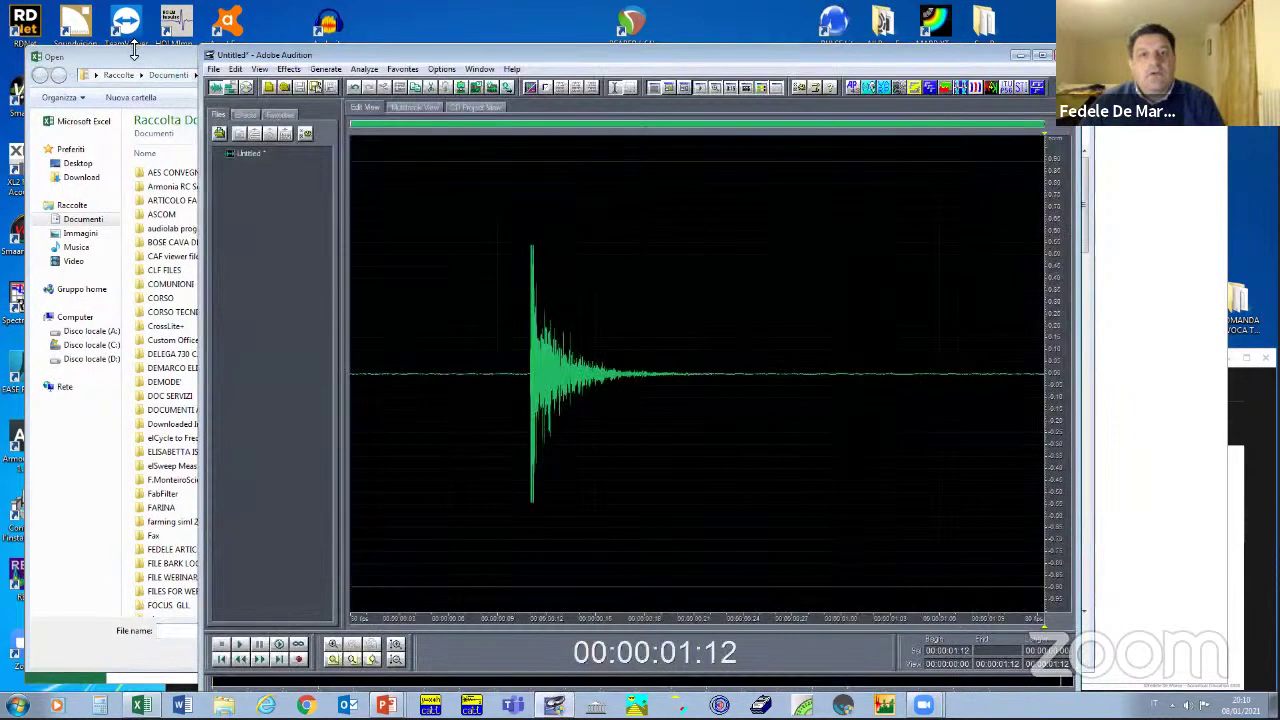
{"action": "left_click", "coordinate": [213, 68]}
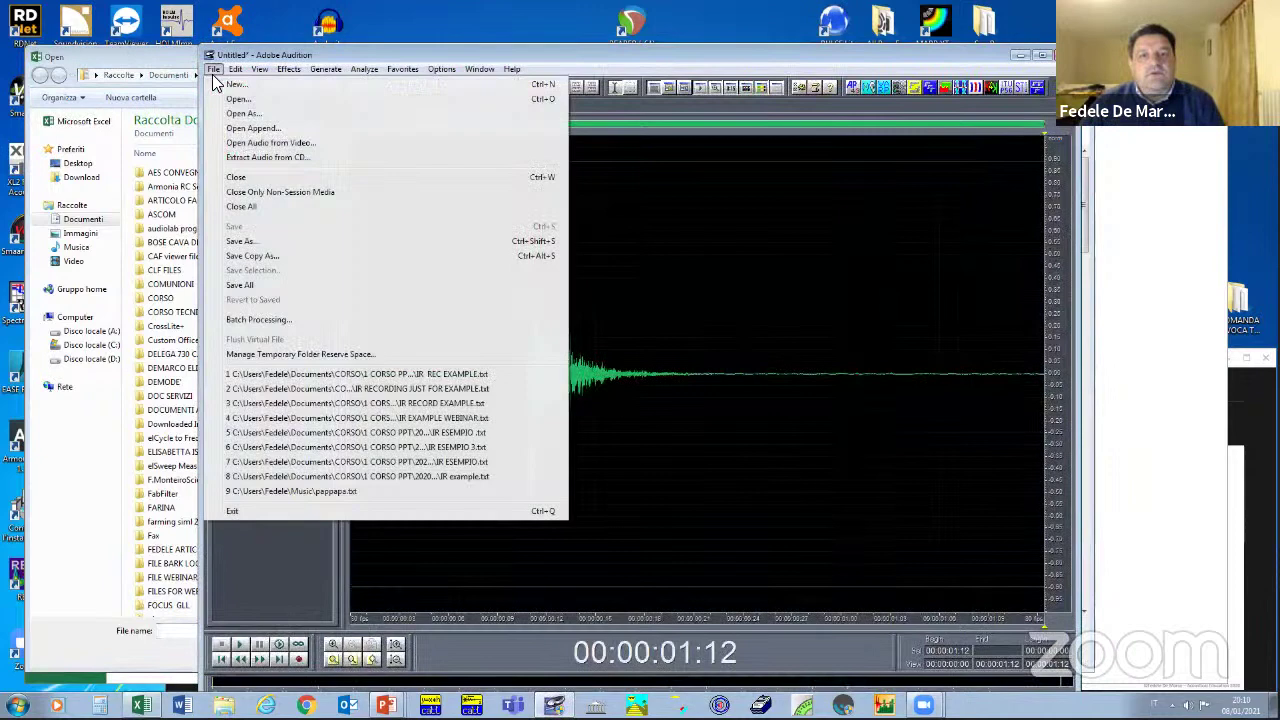
{"action": "left_click", "coordinate": [240, 242]}
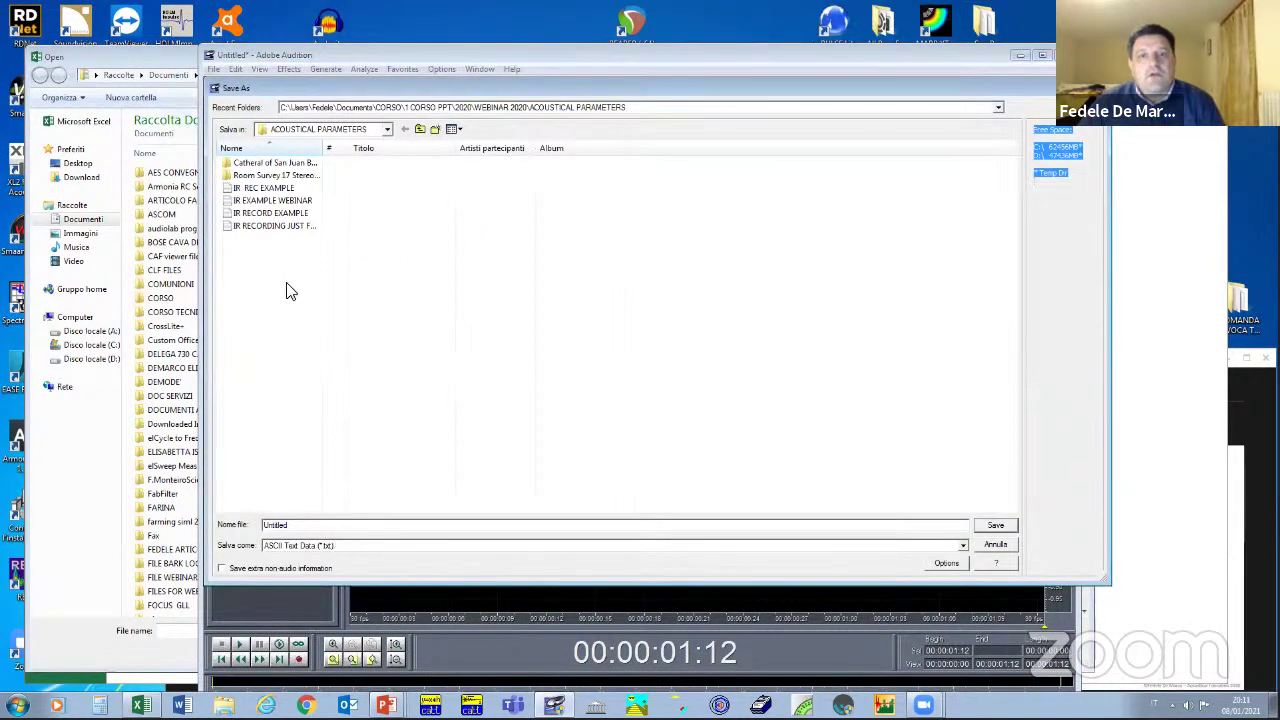
- Return to Excel's file browser and go to the folder CORSO, 1 CORSO PPT, 2020, WEBINAR 2020, ACOUSTICAL PARAMETERS
{"action": "left_click", "coordinate": [152, 56]}
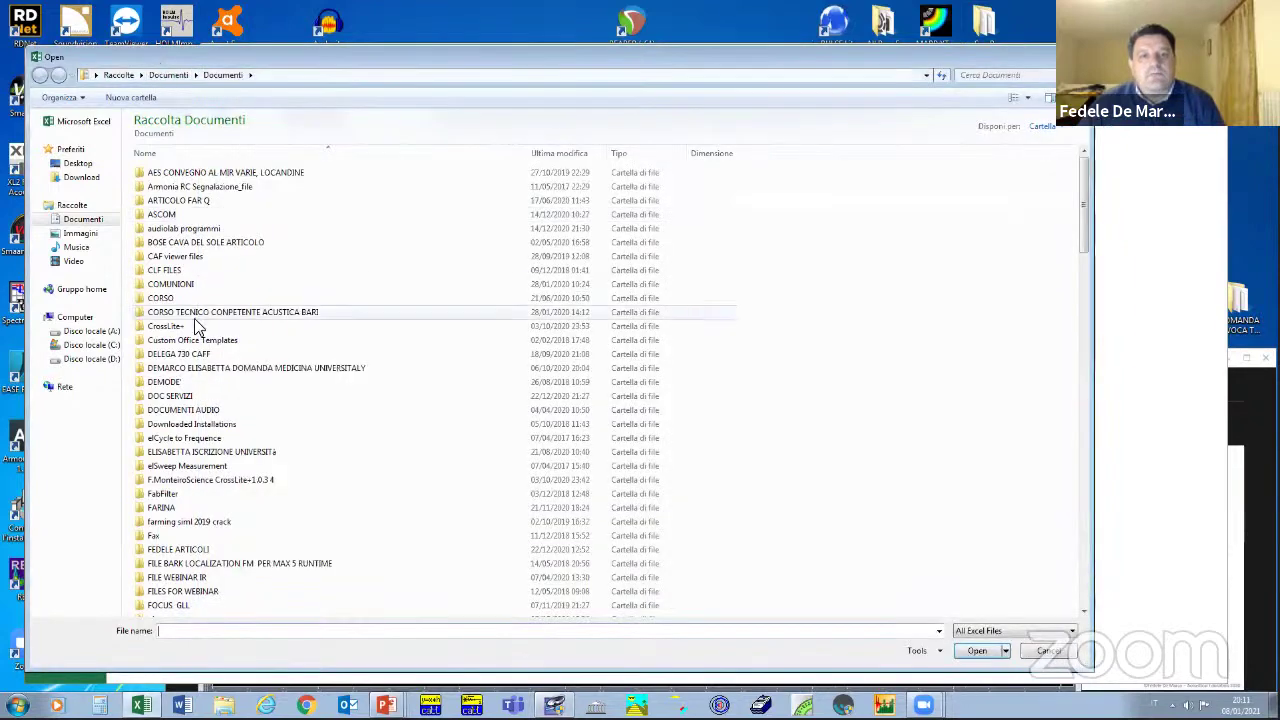
{"action": "double_click", "coordinate": [172, 297]}
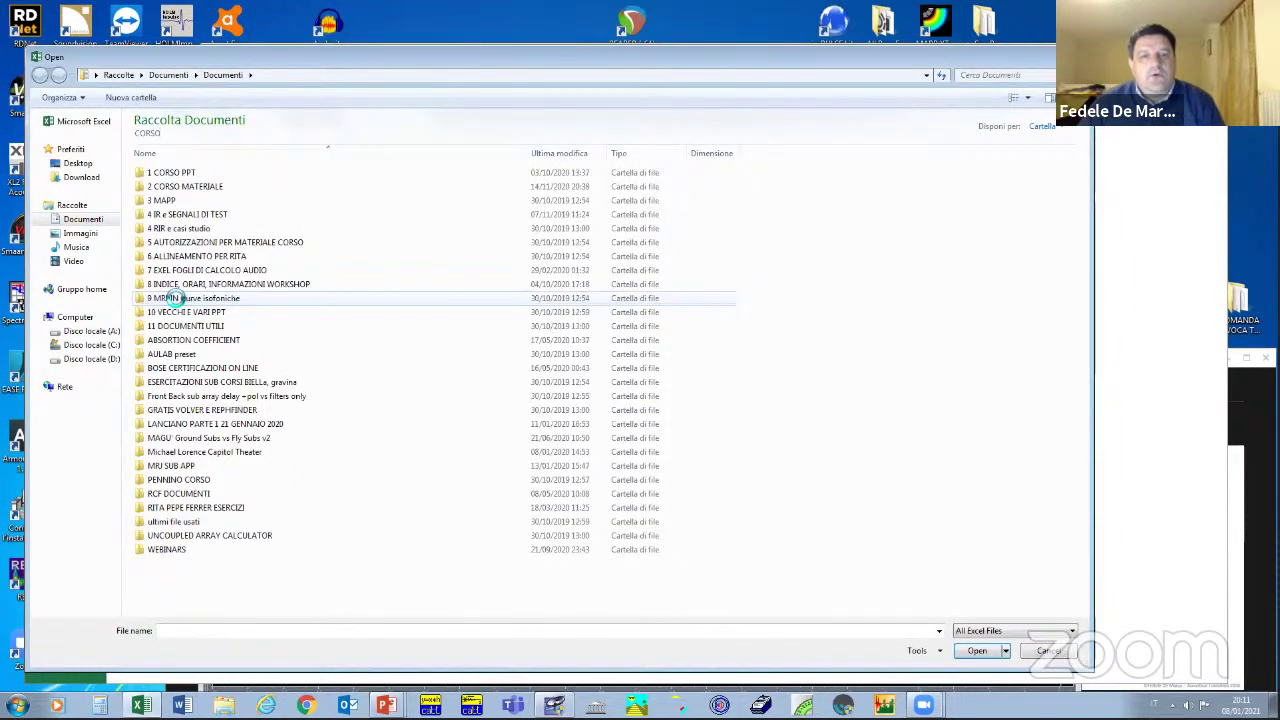
{"action": "double_click", "coordinate": [168, 176]}
{"action": "double_click", "coordinate": [160, 200]}
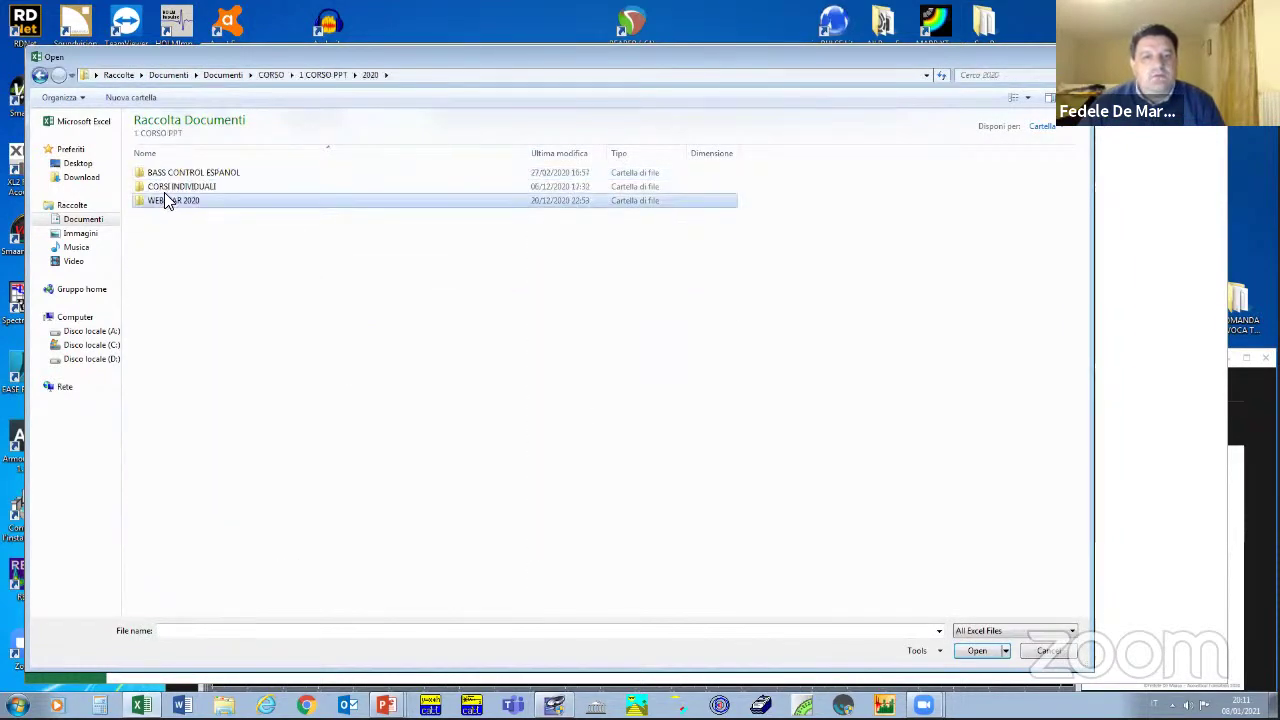
{"action": "double_click", "coordinate": [166, 199]}
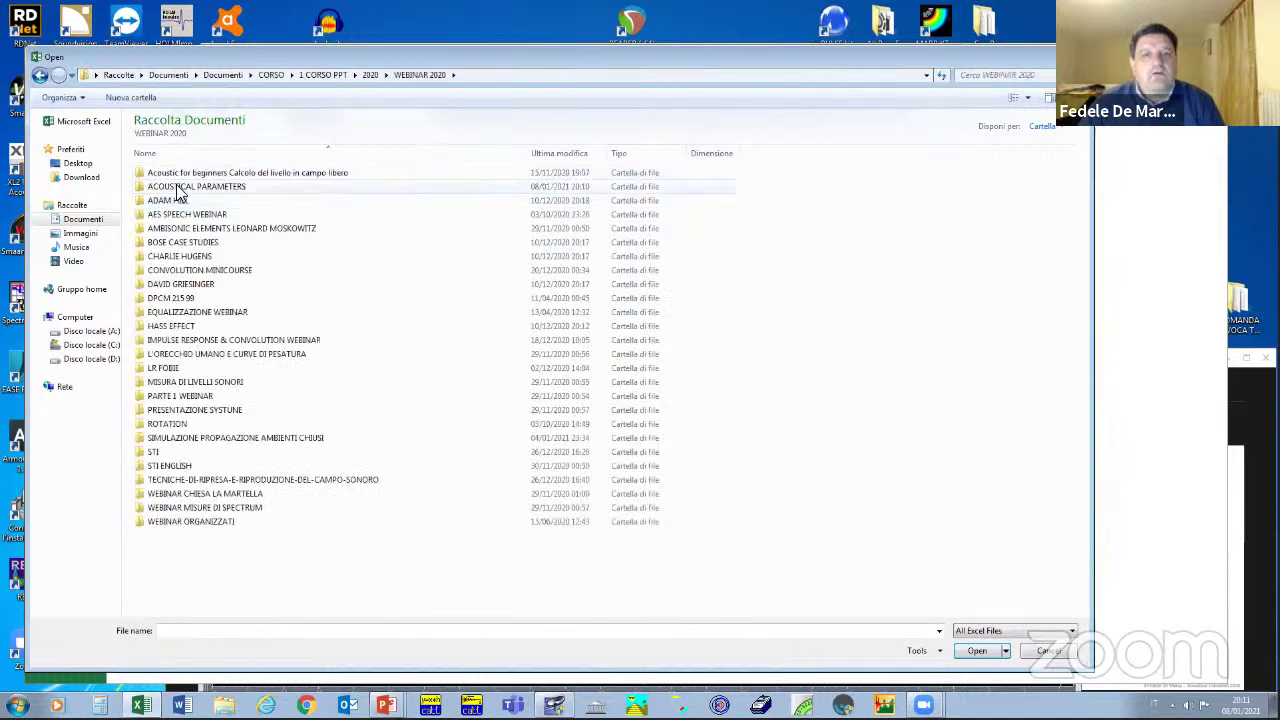
{"action": "double_click", "coordinate": [177, 188]}
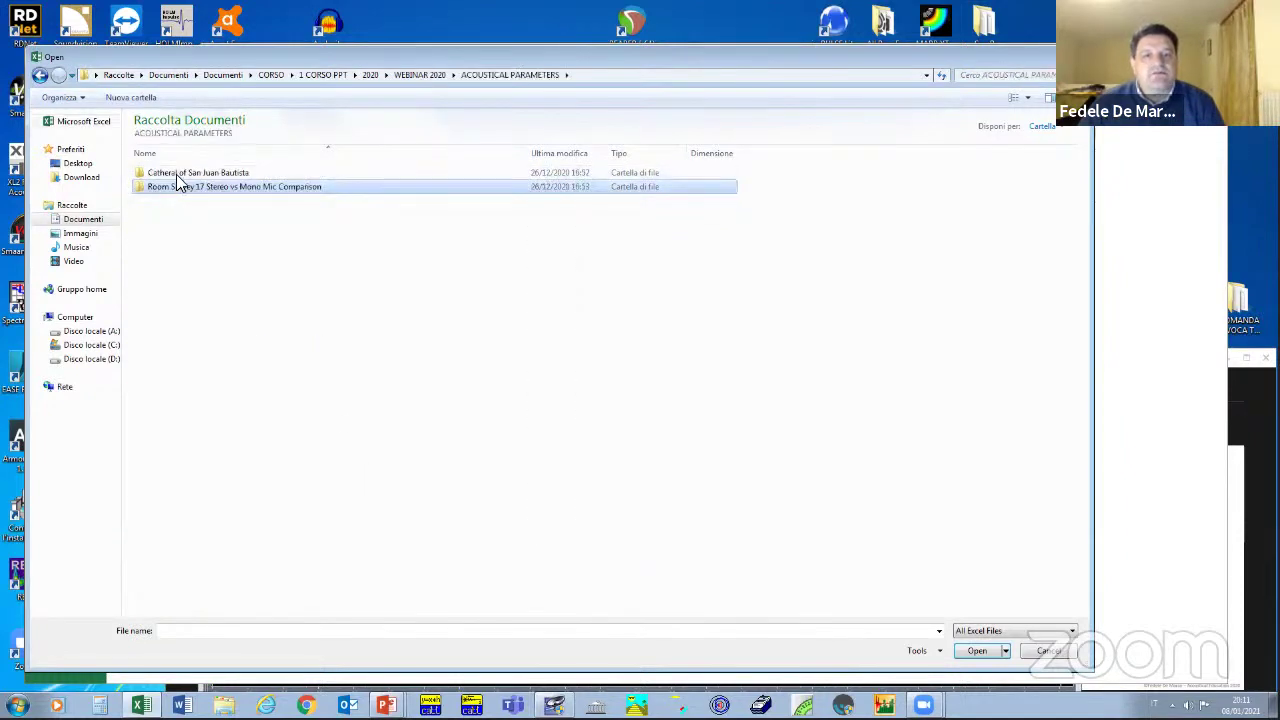
- Show all file types in the folder and open the text file IR REC EXAMPLE
{"action": "left_click", "coordinate": [990, 630]}
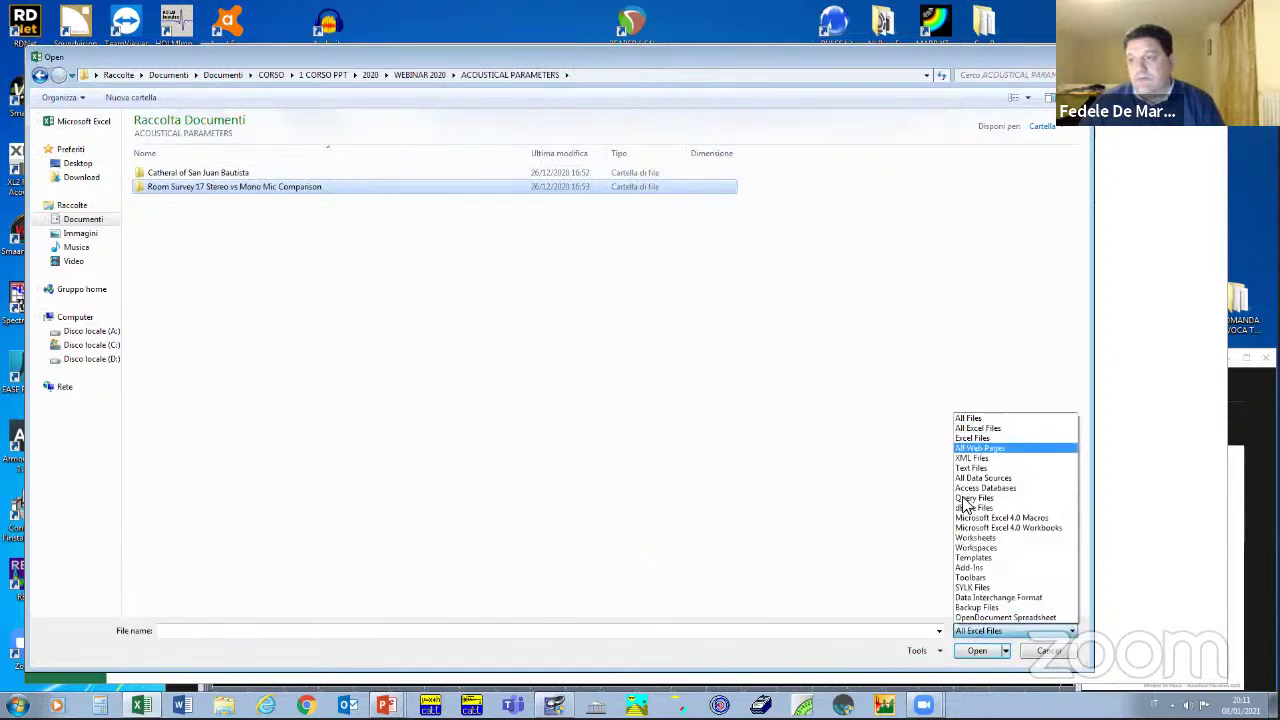
{"action": "left_click", "coordinate": [968, 420]}
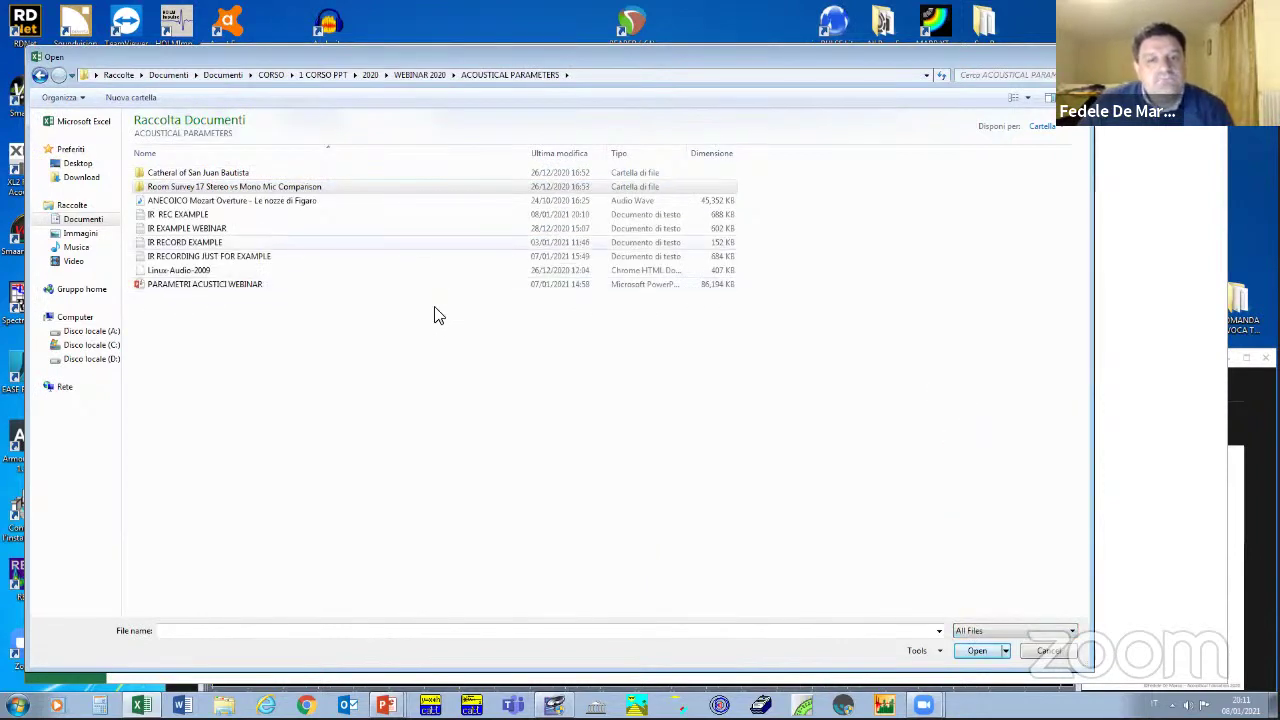
{"action": "left_click", "coordinate": [195, 216]}
{"action": "left_click", "coordinate": [977, 650]}
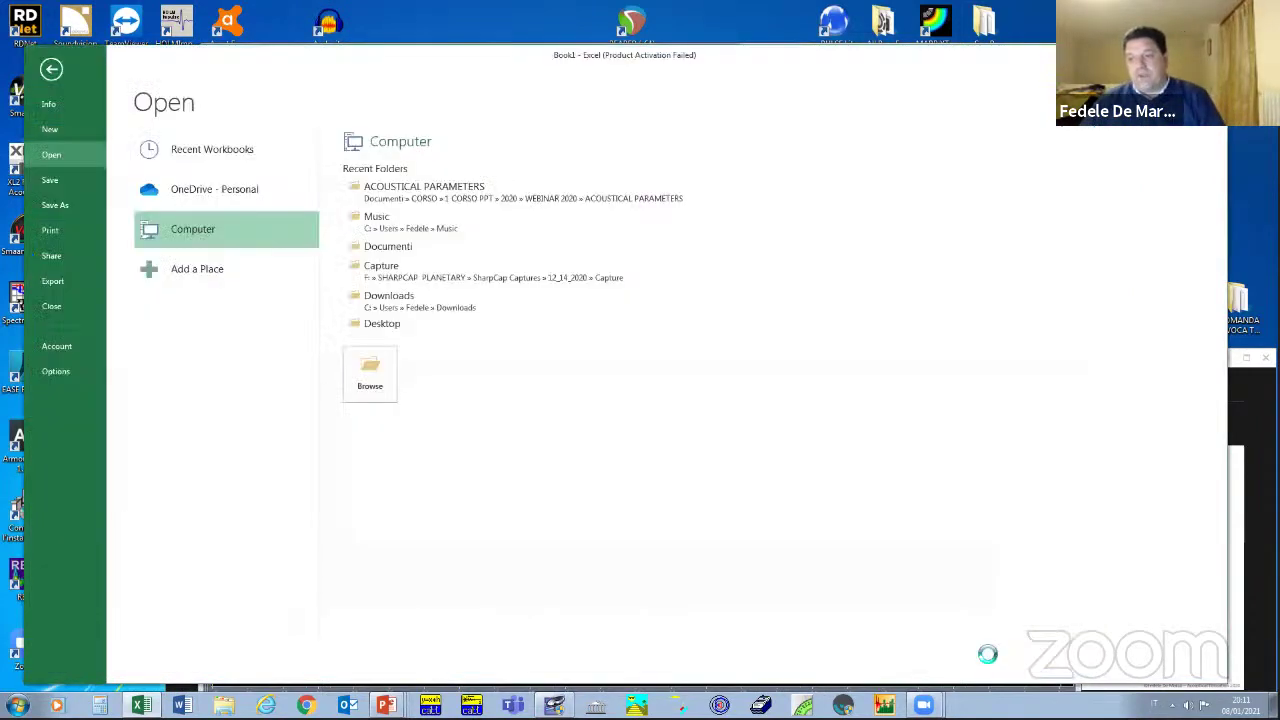
- Import the text file with Tab as the only delimiter and complete the import
{"action": "left_click", "coordinate": [726, 517]}
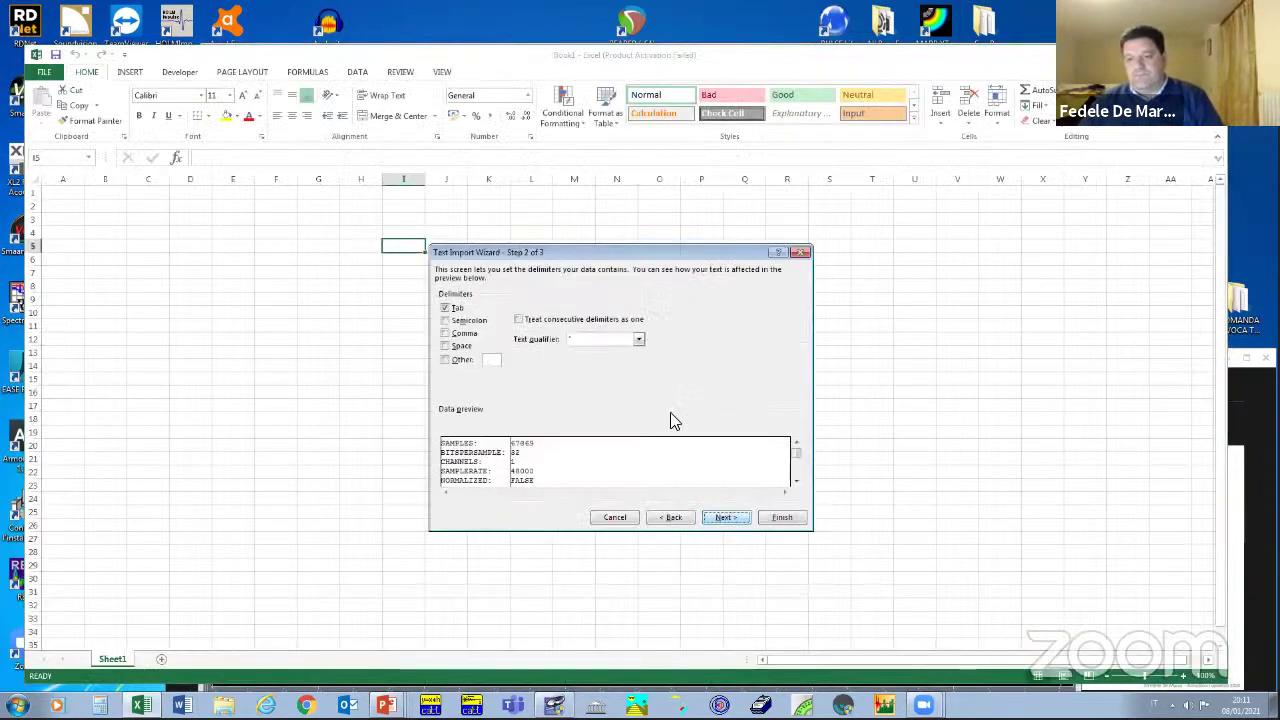
{"action": "left_click", "coordinate": [725, 518]}
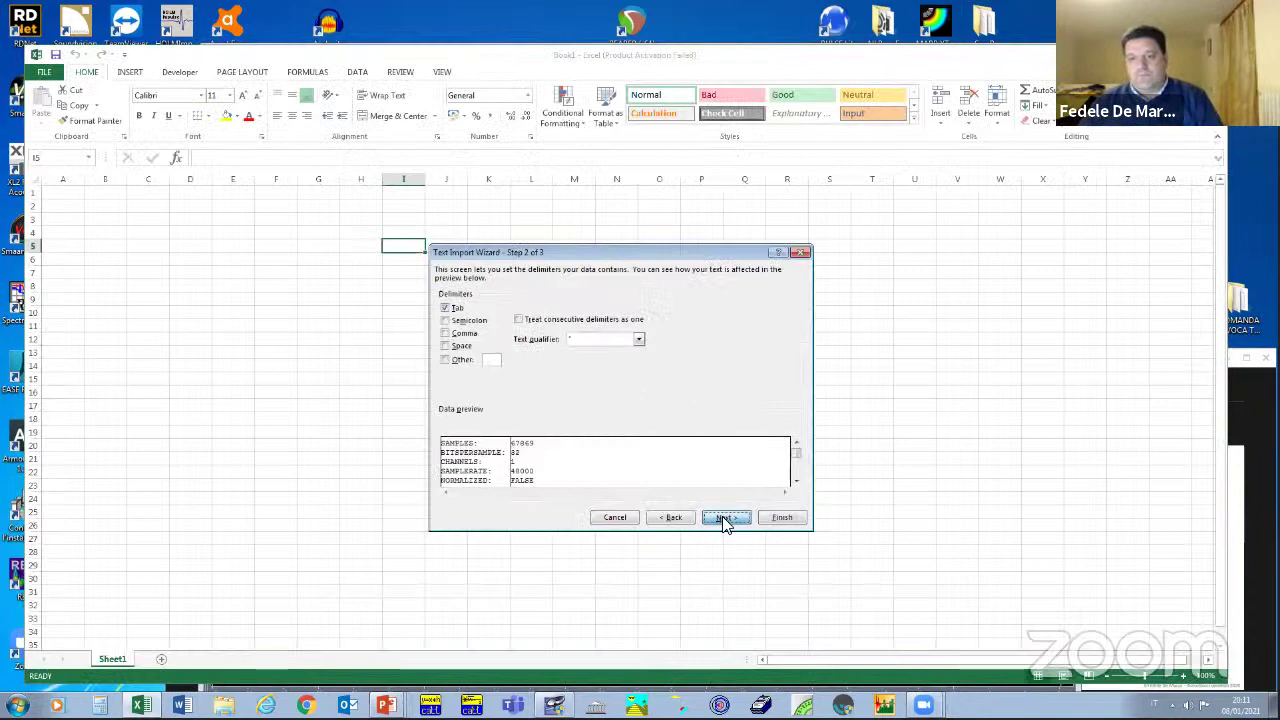
{"action": "left_click", "coordinate": [778, 518]}
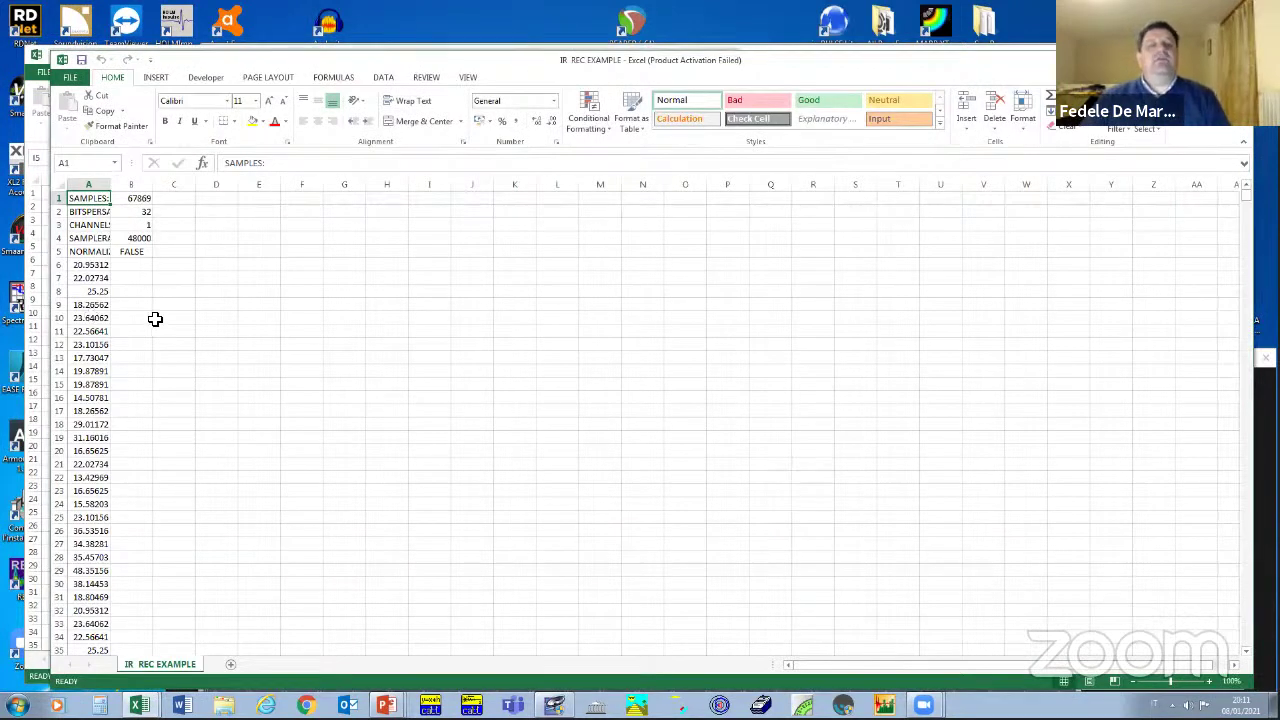
- Clear the file header information in A1:B5 and enter "Pa" as the column heading in A5
{"action": "left_click_drag", "start_coordinate": [174, 254], "coordinate": [75, 195]}
{"action": "key", "text": "Delete"}
{"action": "left_click_drag", "start_coordinate": [81, 255], "coordinate": [261, 251]}
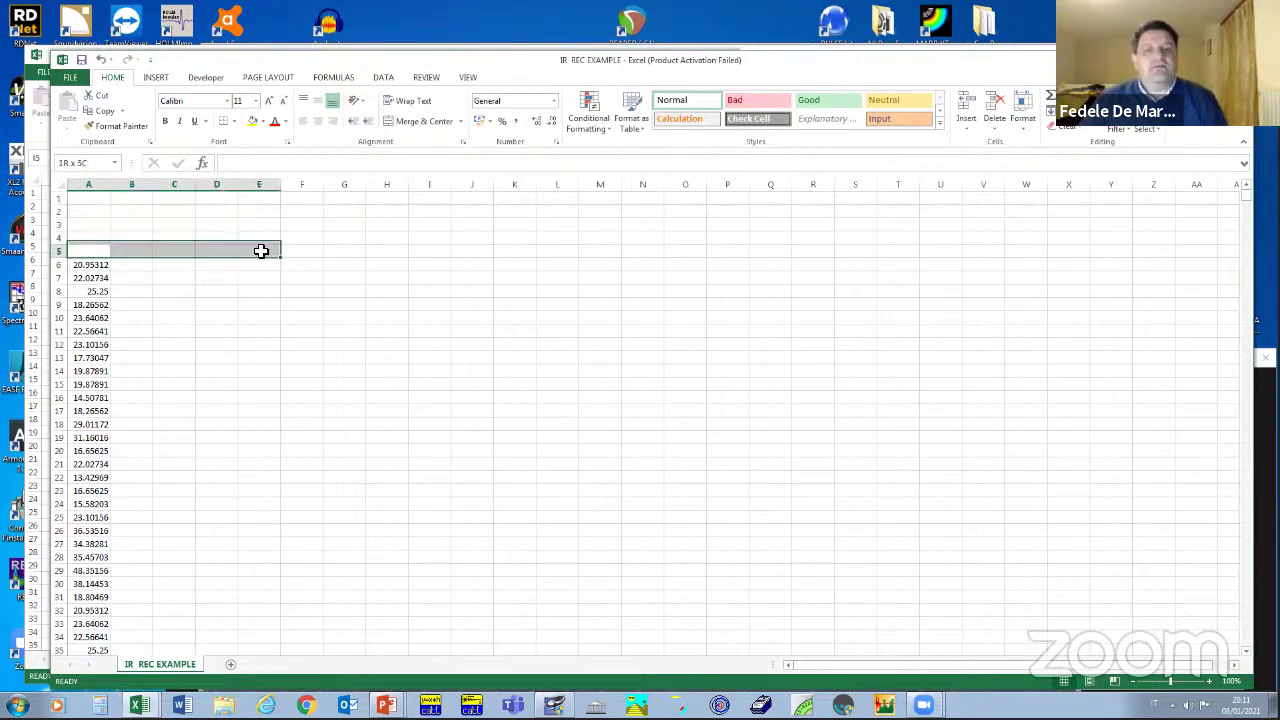
{"action": "left_click", "coordinate": [92, 254]}
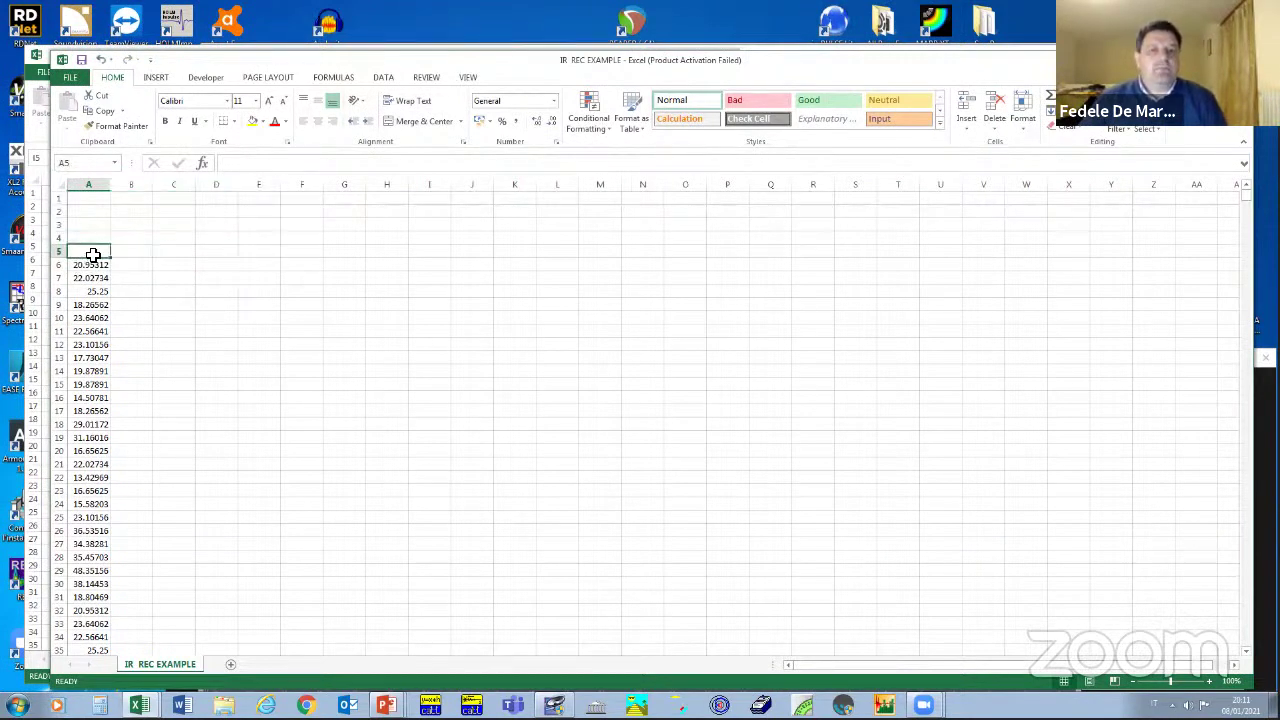
{"action": "type", "text": "p"}
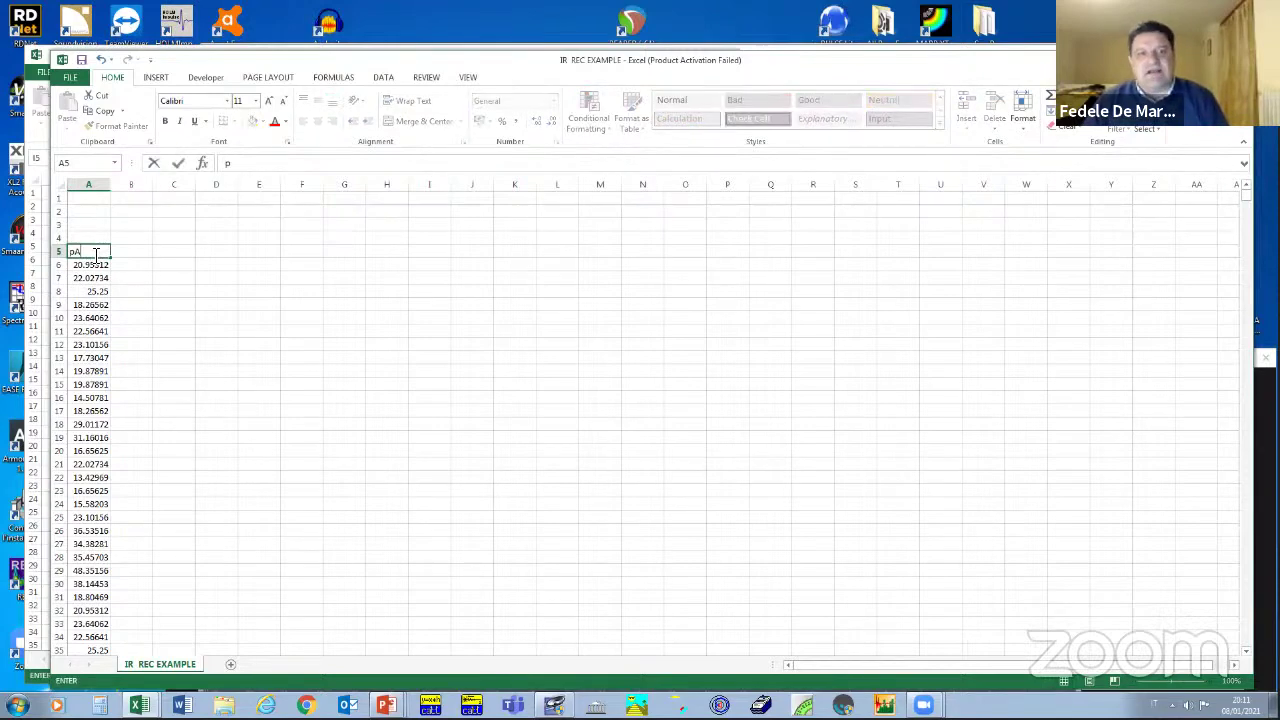
{"action": "type", "text": "a"}
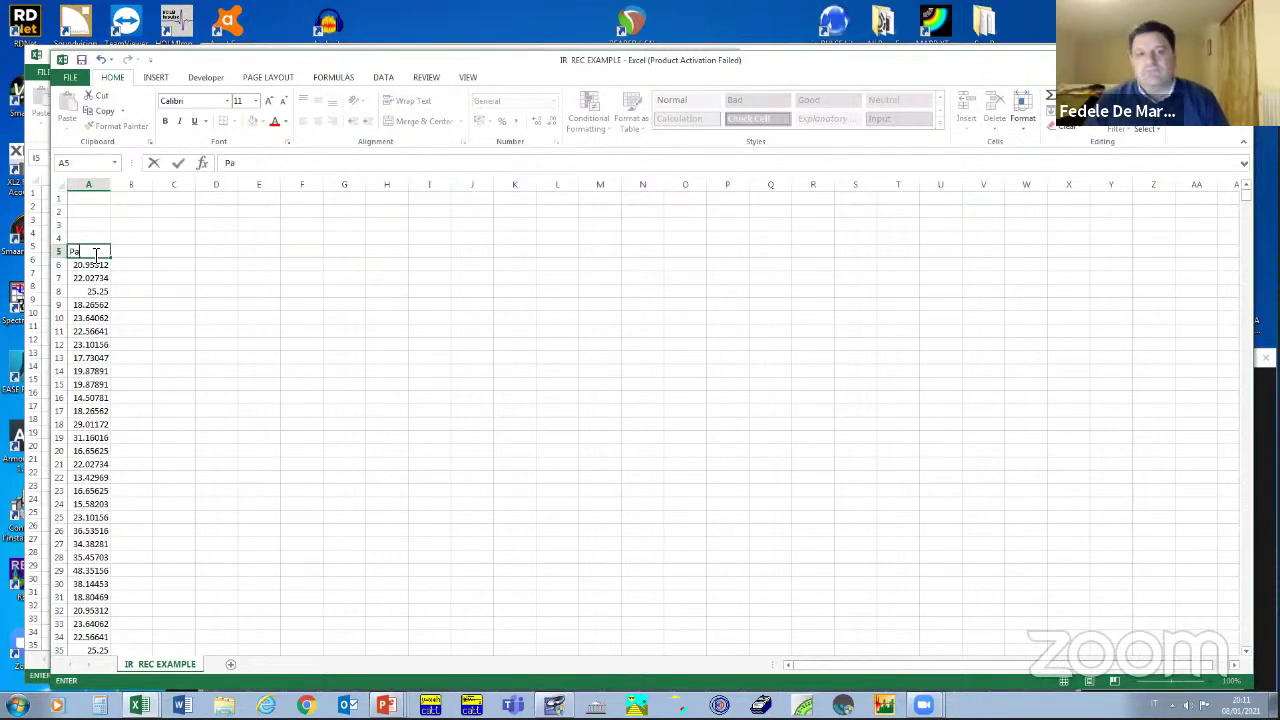
{"action": "key", "text": "BackSpace"}
{"action": "key", "text": "BackSpace"}
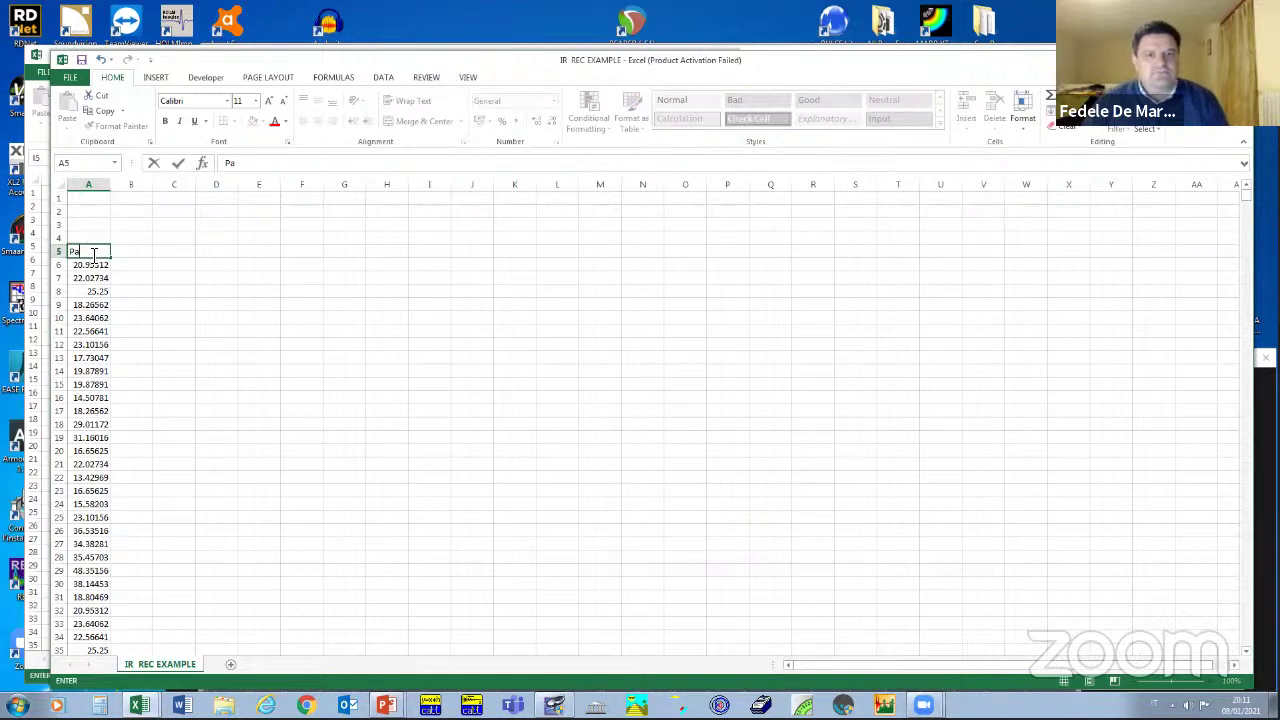
{"action": "key", "text": "Tab"}
- Make the heading cells A5:E5 bold and centre their text
{"action": "left_click_drag", "start_coordinate": [77, 251], "coordinate": [245, 251]}
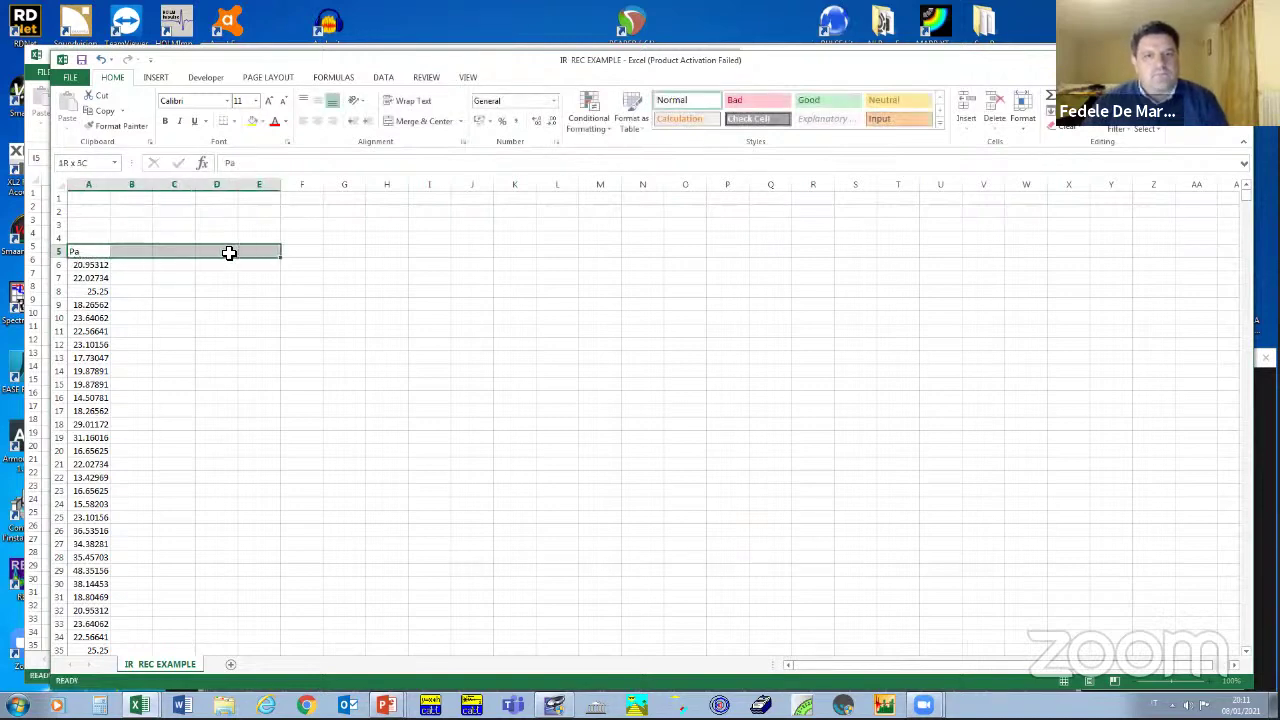
{"action": "left_click", "coordinate": [168, 121]}
{"action": "left_click", "coordinate": [317, 121]}
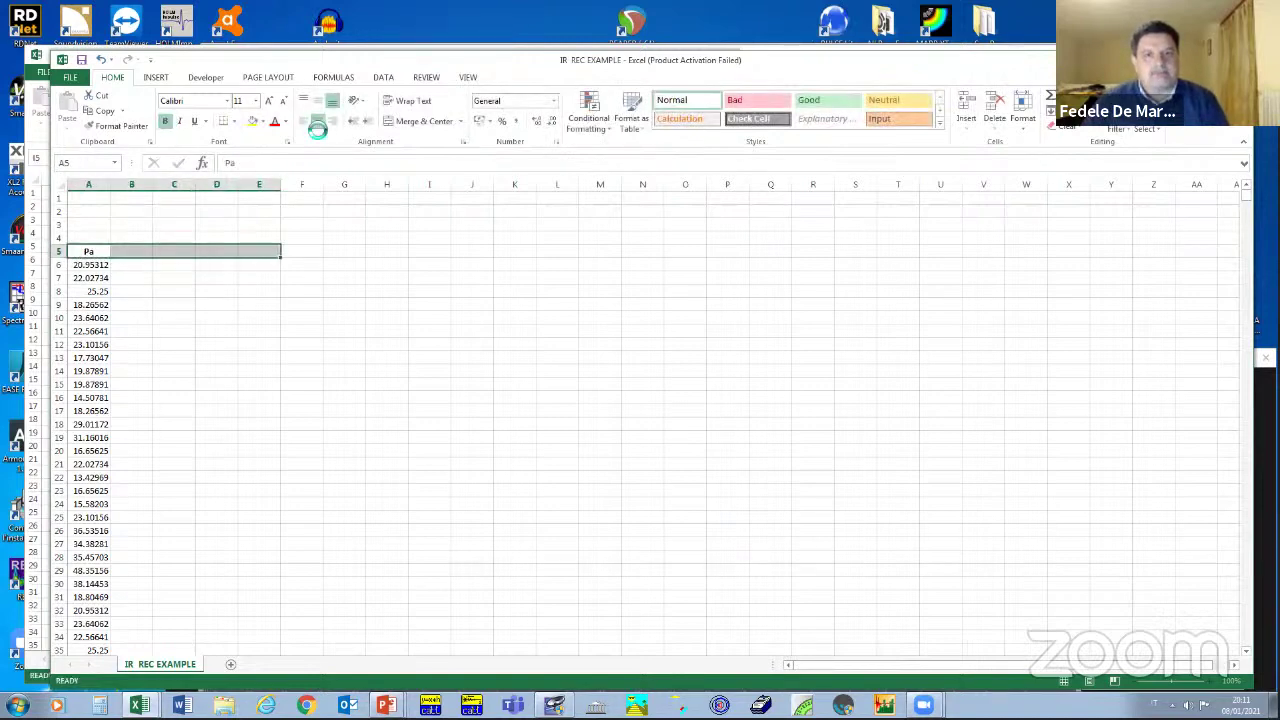
{"action": "left_click", "coordinate": [148, 250]}
- Insert a 2-D line chart of column A and place it at the top of the sheet around columns U to AA
{"action": "left_click", "coordinate": [101, 184]}
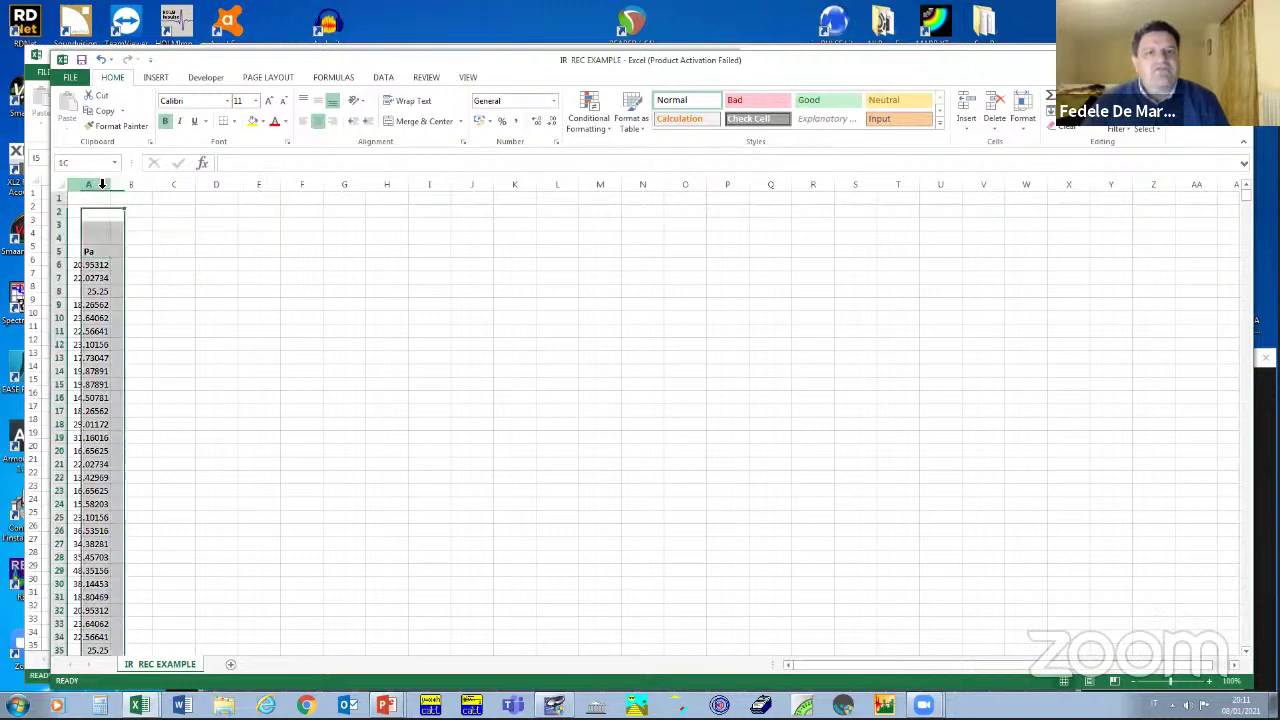
{"action": "left_click", "coordinate": [156, 79]}
{"action": "left_click", "coordinate": [585, 108]}
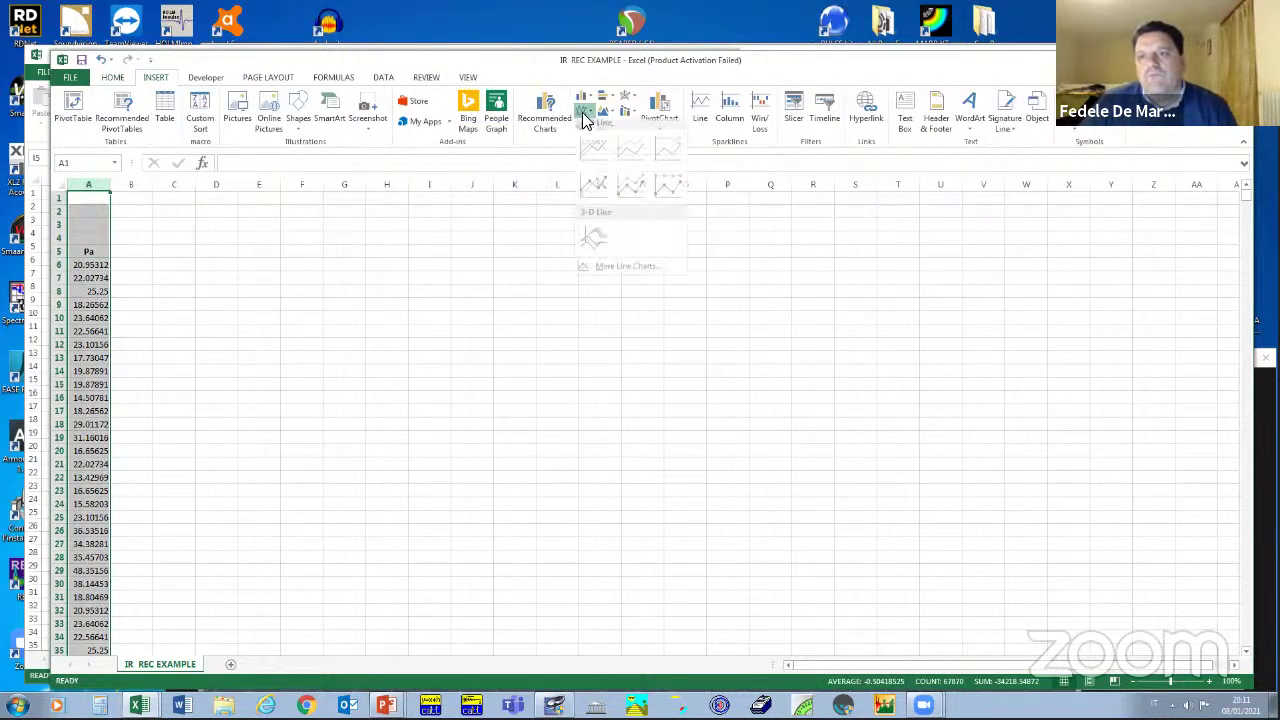
{"action": "left_click", "coordinate": [598, 156]}
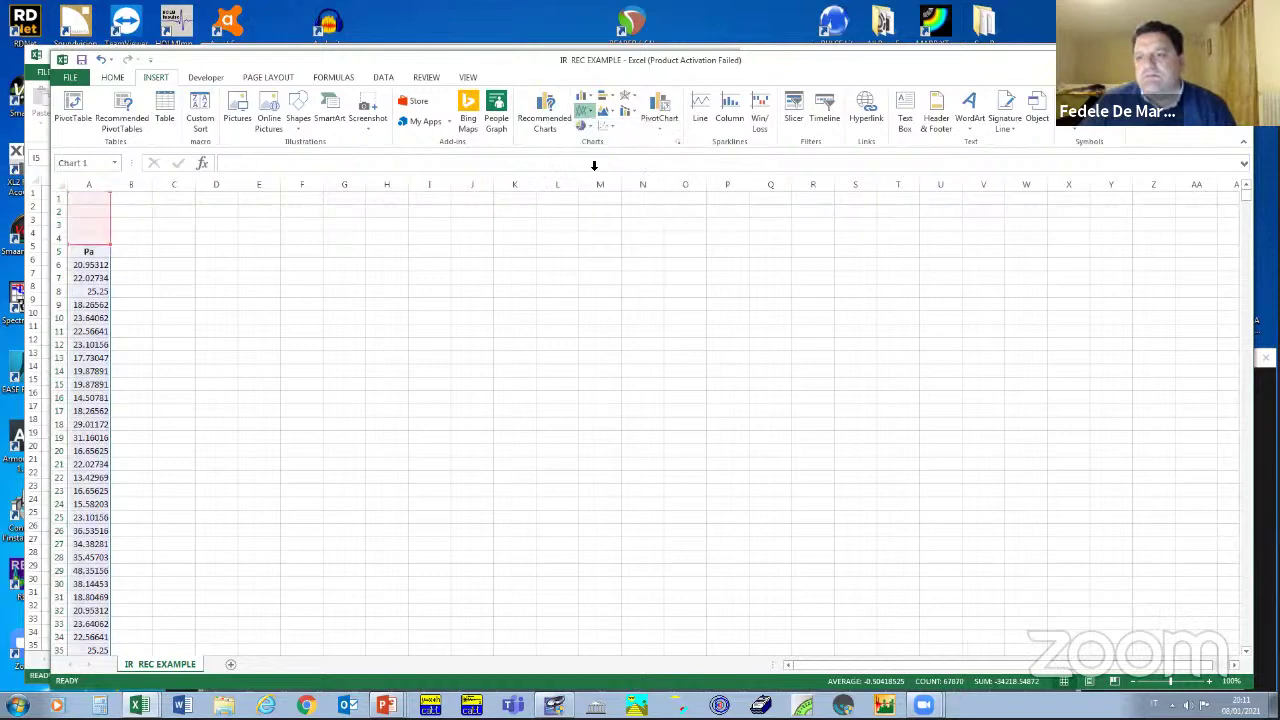
{"action": "left_click_drag", "start_coordinate": [586, 349], "coordinate": [1000, 205]}
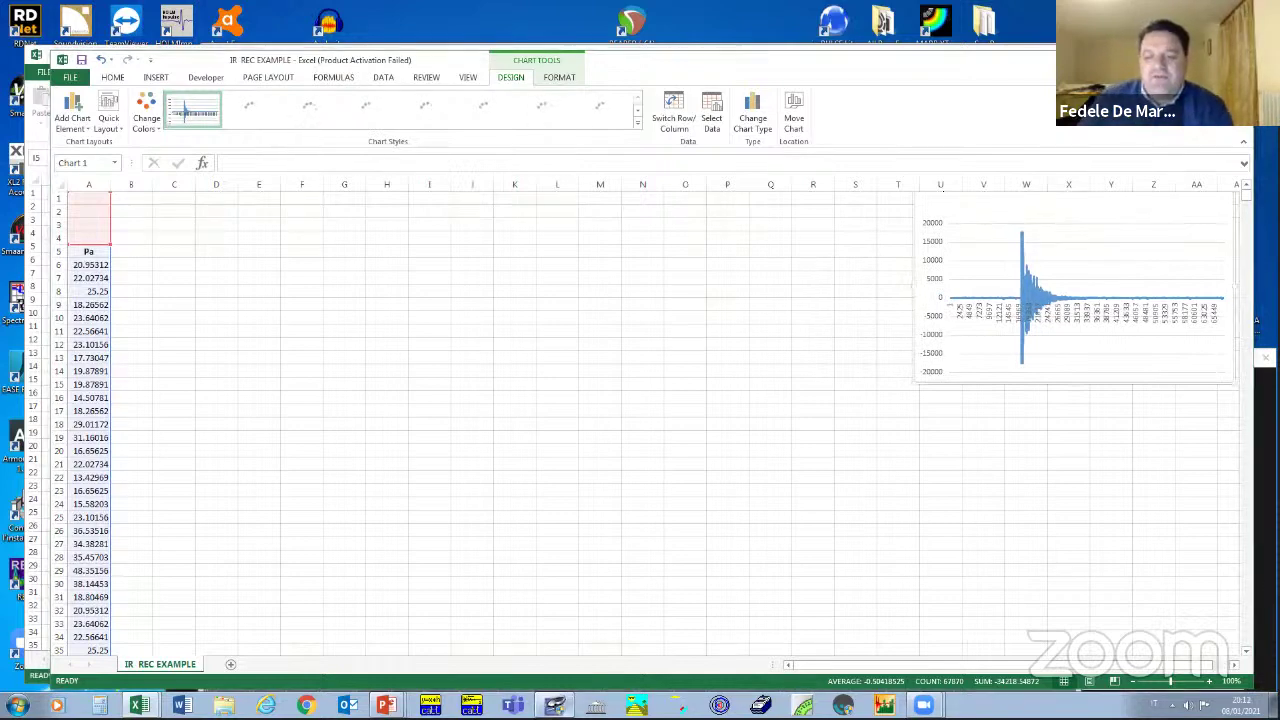
- Switch to Adobe Audition, compare its waveform with the Excel chart, and close Audition
{"action": "key", "text": "alt+Tab"}
{"action": "key", "text": "Escape"}
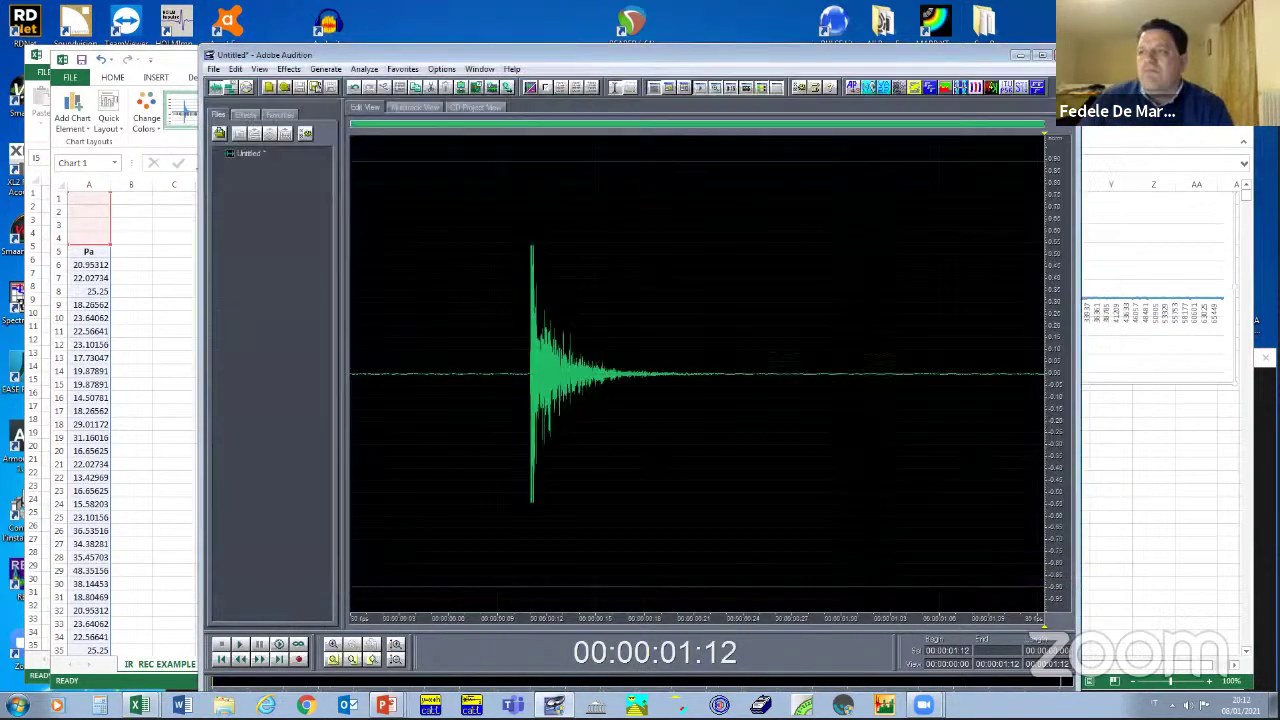
{"action": "left_click_drag", "start_coordinate": [838, 57], "coordinate": [686, 60]}
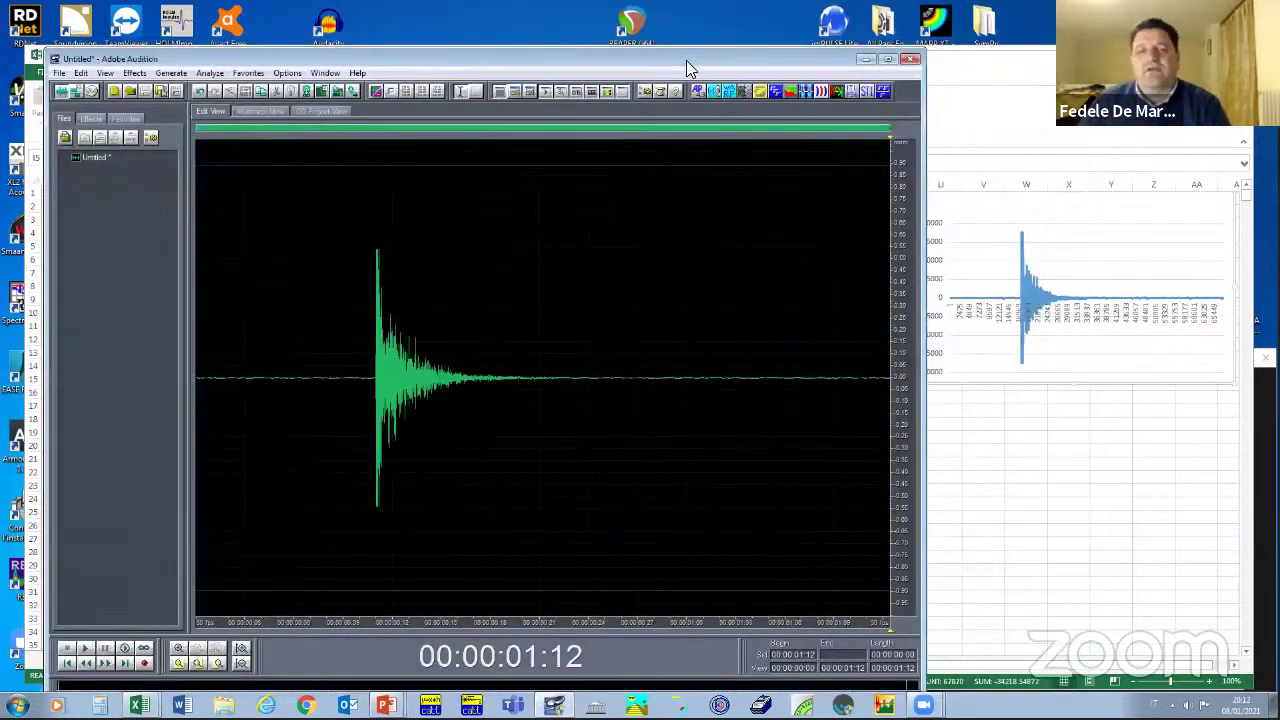
{"action": "left_click_drag", "start_coordinate": [850, 58], "coordinate": [970, 86]}
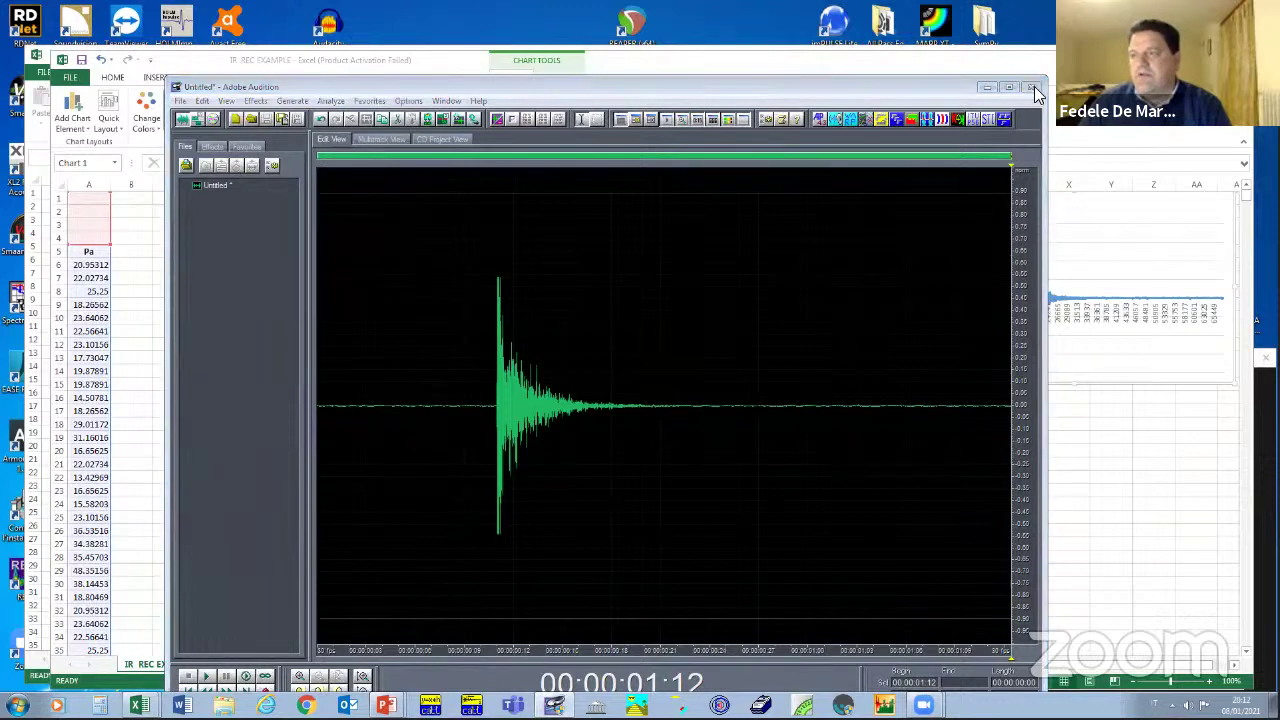
{"action": "left_click", "coordinate": [1036, 92]}
{"action": "left_click", "coordinate": [606, 437]}
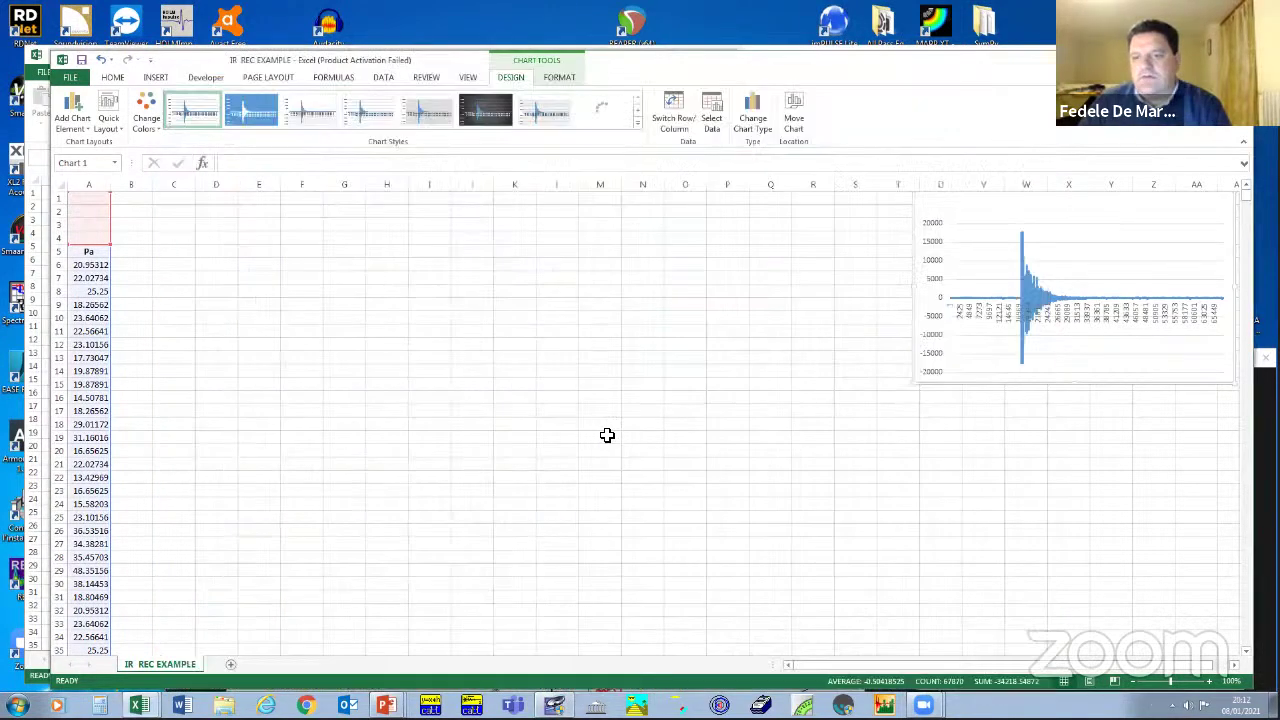
- Enter "Pa^2" as the column heading in B5
{"action": "left_click", "coordinate": [120, 253]}
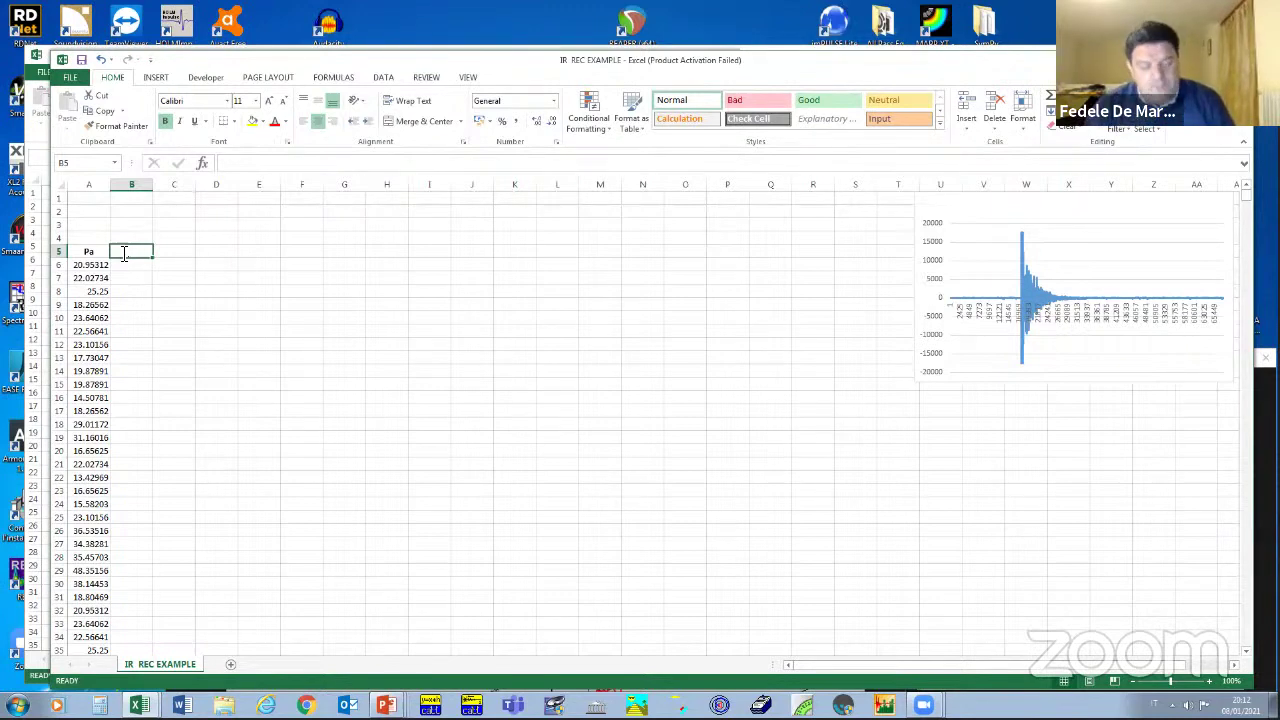
{"action": "type", "text": "Pa^2"}
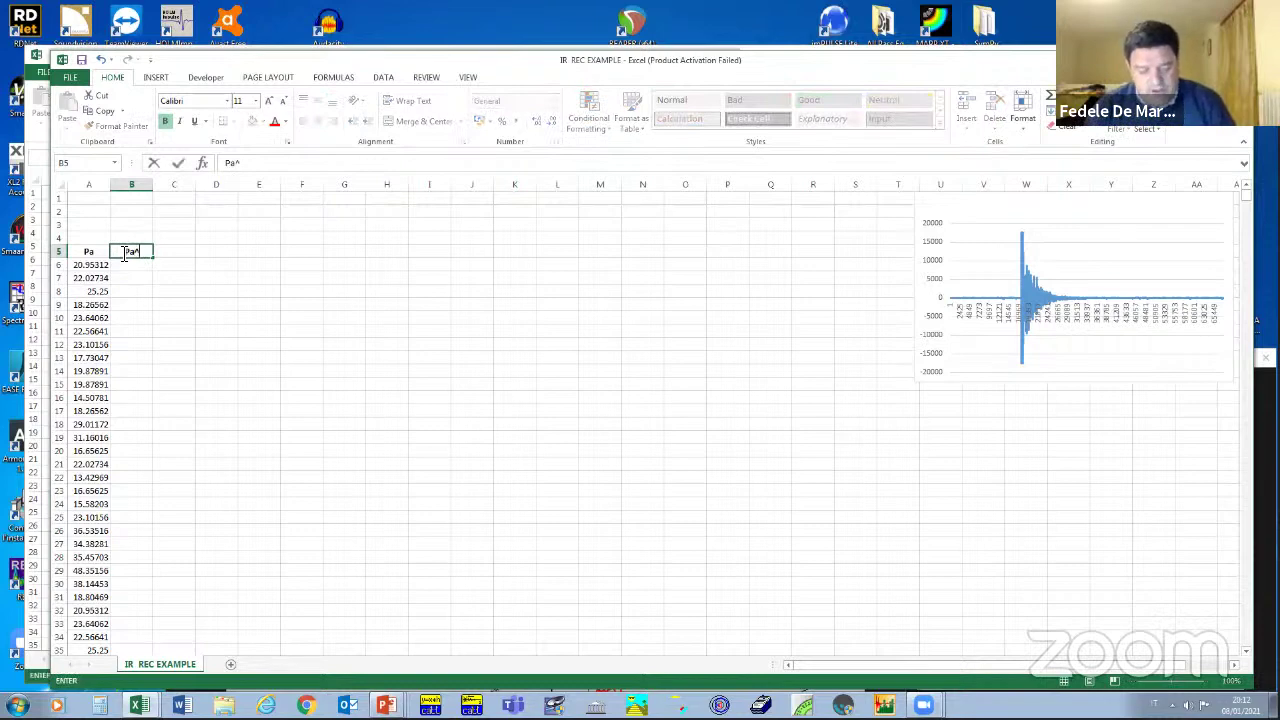
{"action": "key", "text": "Return"}
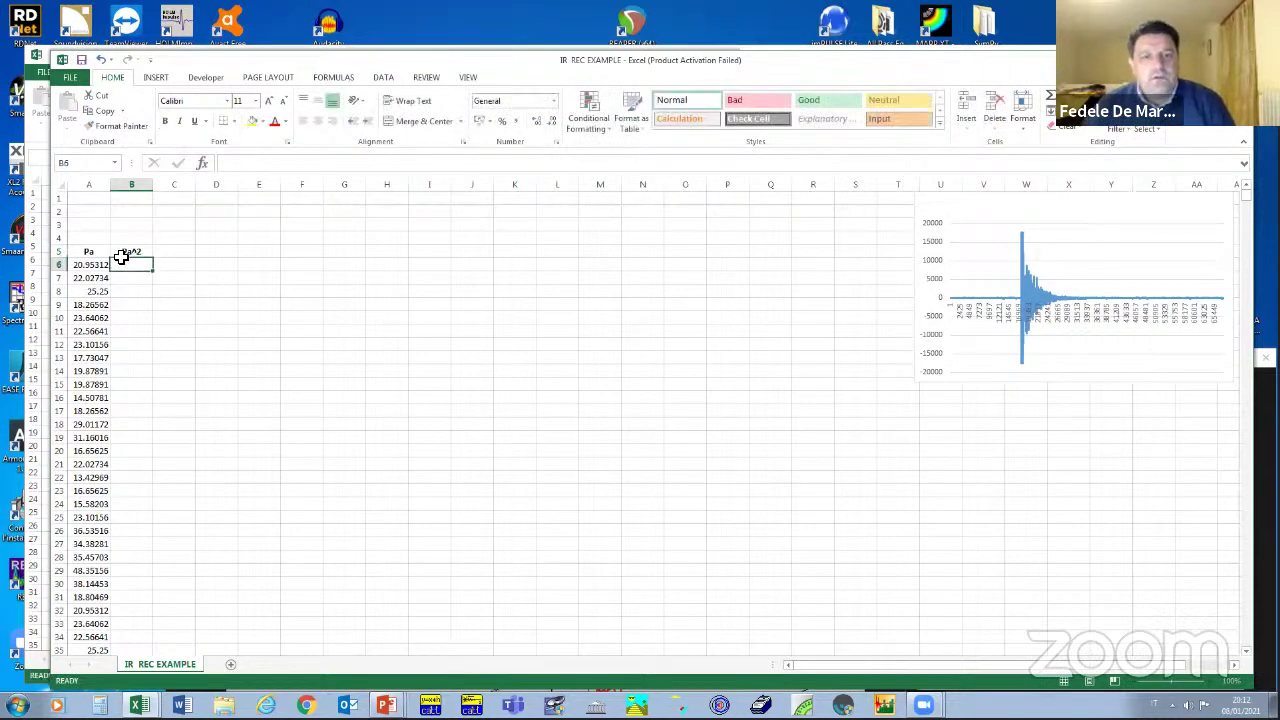
- Enter =A6^2 in B6 and fill the formula down column B for all samples
{"action": "type", "text": "="}
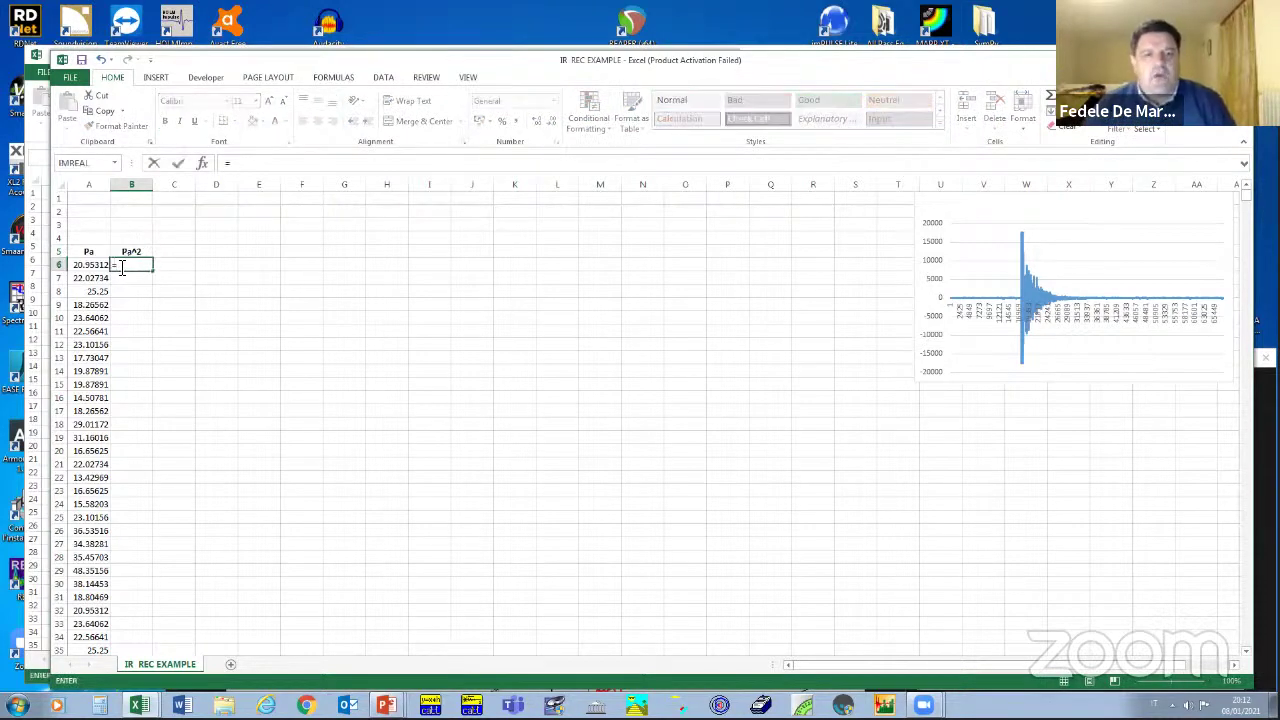
{"action": "left_click", "coordinate": [86, 266]}
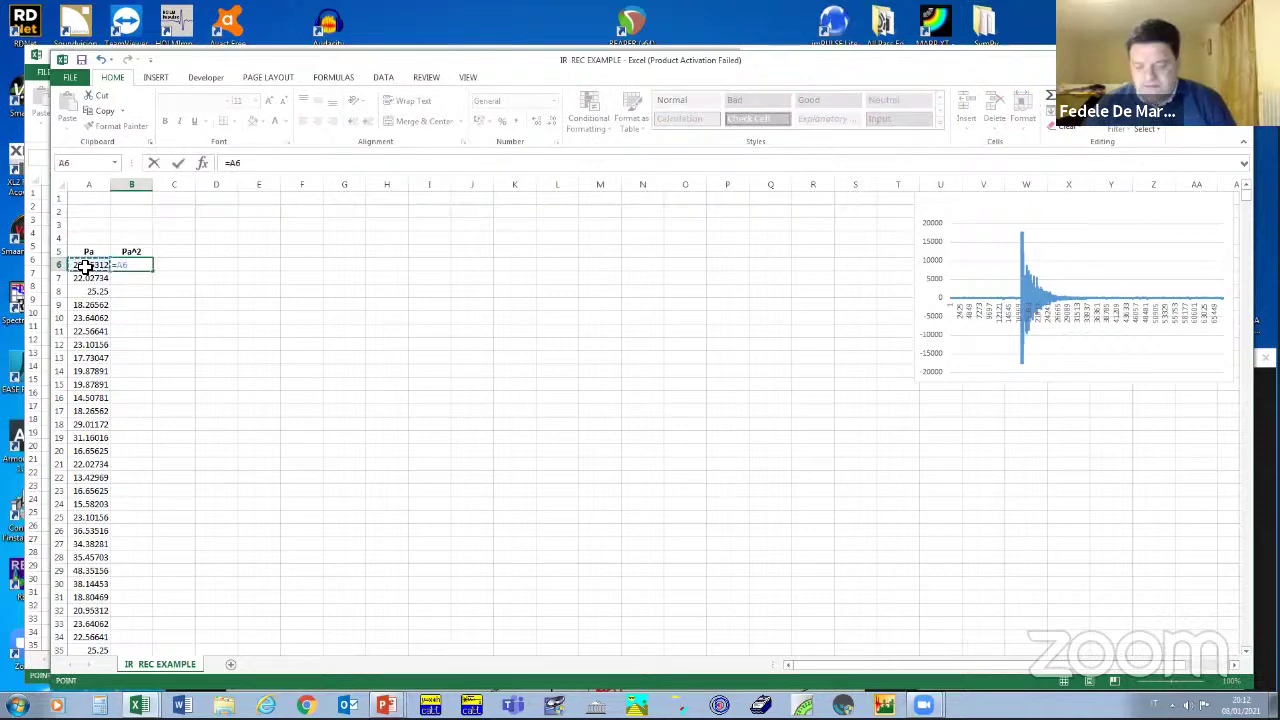
{"action": "type", "text": "^2"}
{"action": "key", "text": "Return"}
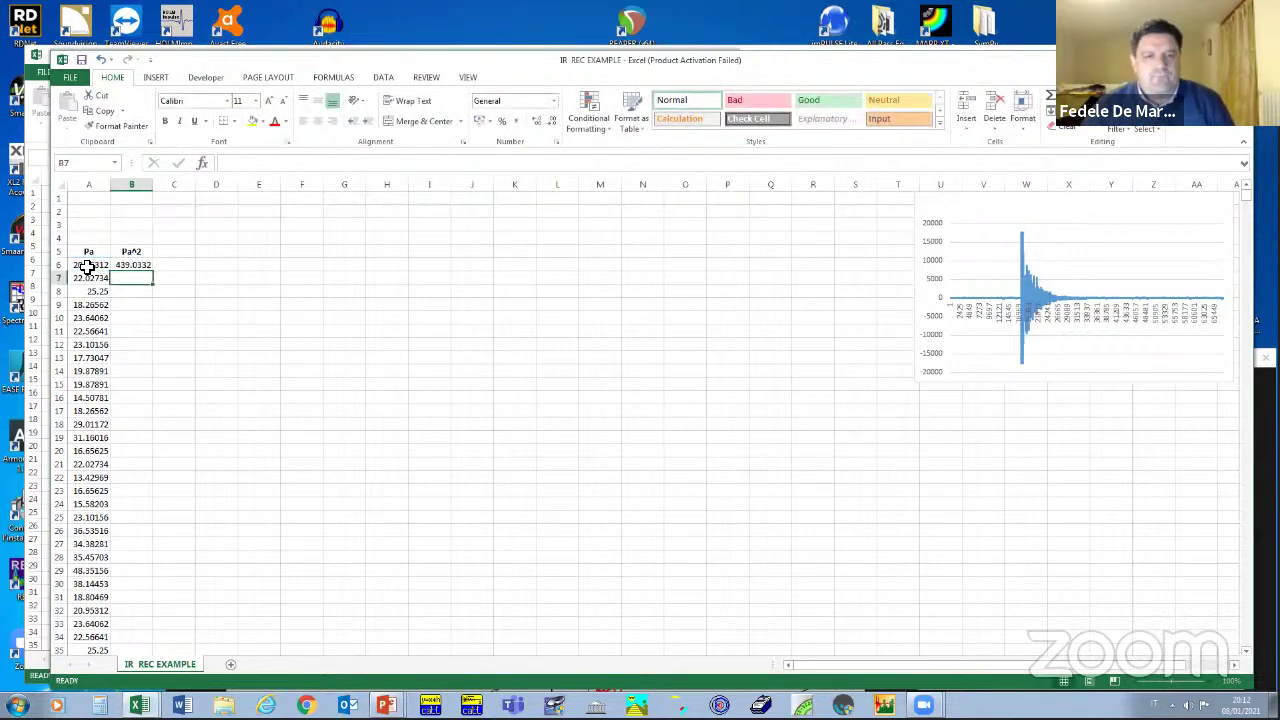
{"action": "left_click", "coordinate": [130, 264]}
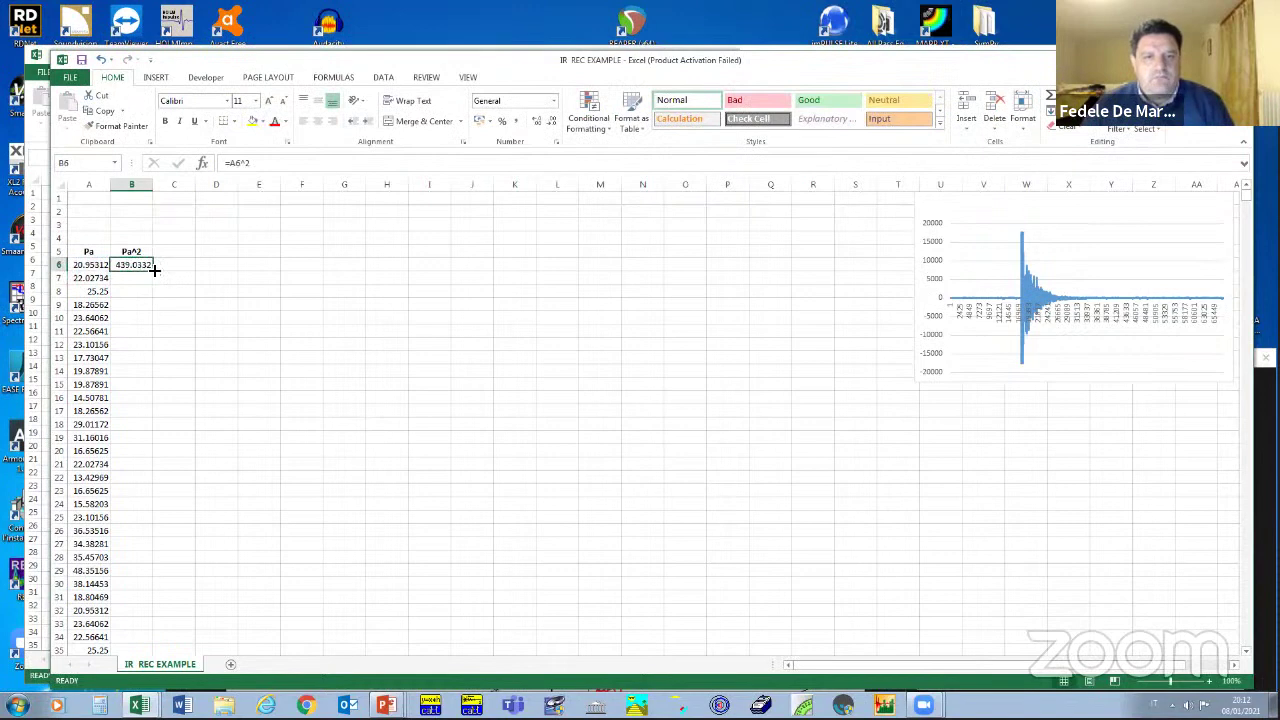
{"action": "double_click", "coordinate": [155, 270]}
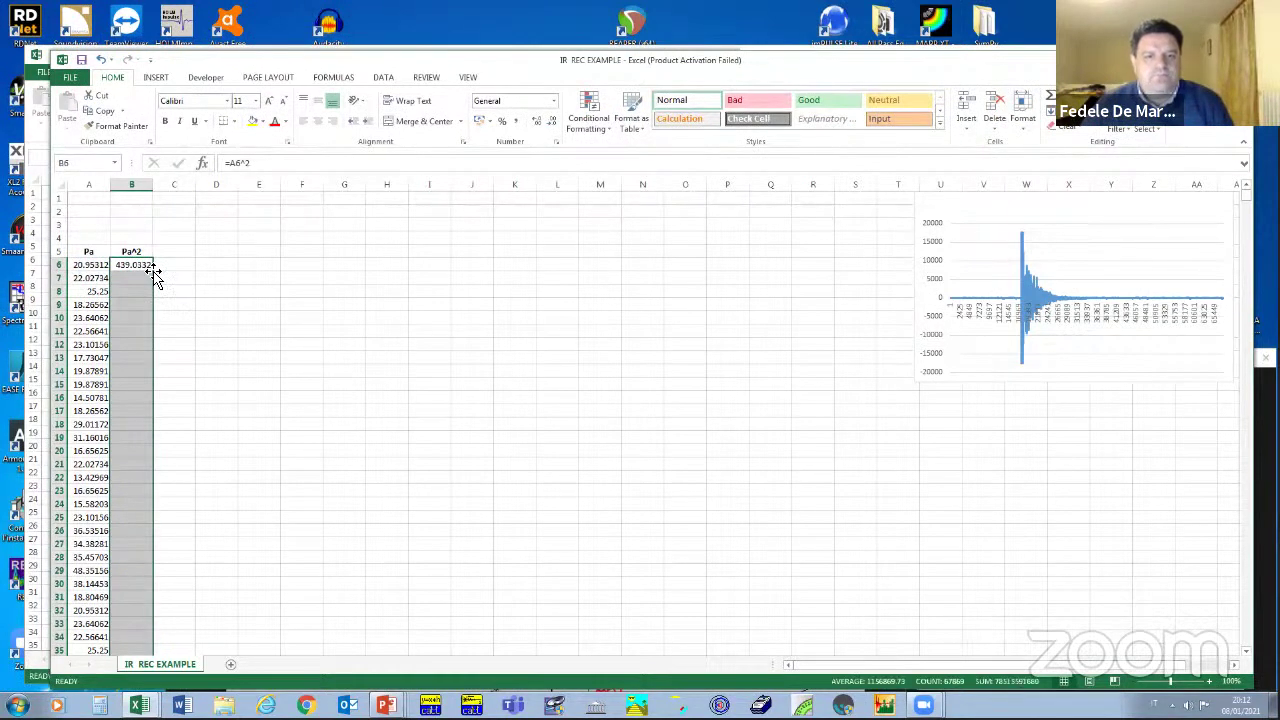
- Insert a 2-D line chart of the squared values in column B and place it directly below the first chart
{"action": "left_click", "coordinate": [148, 184]}
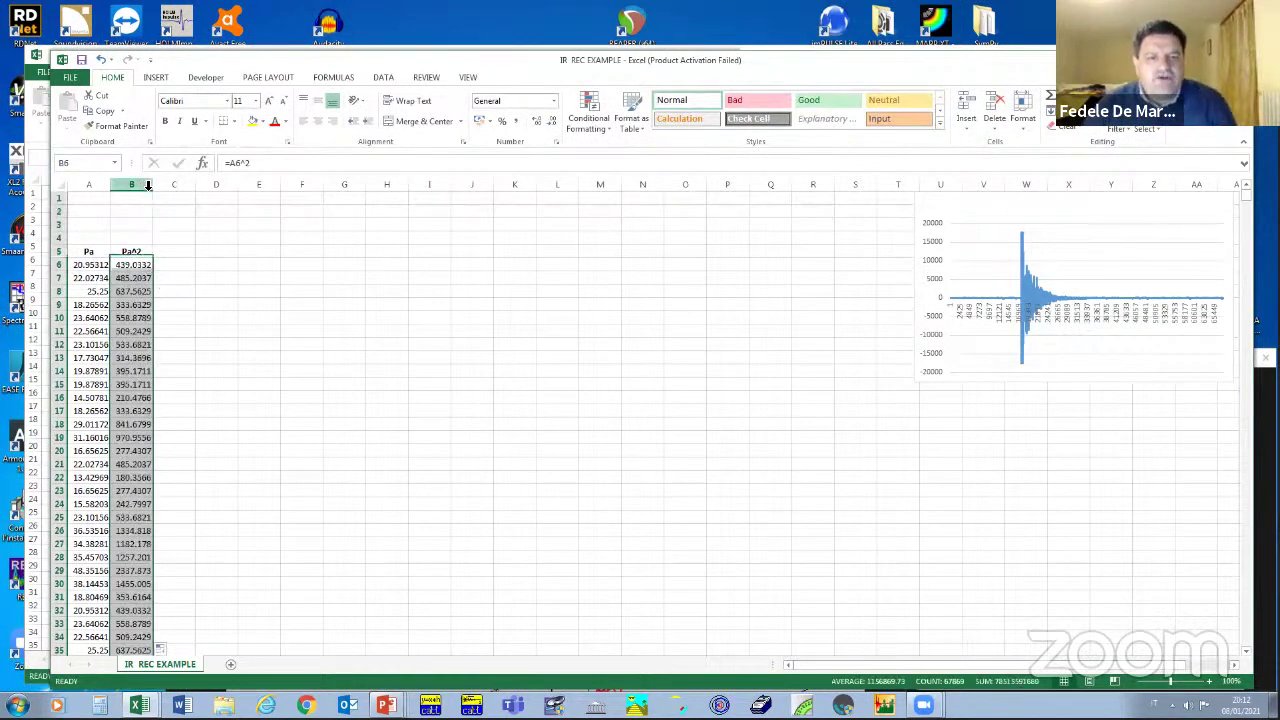
{"action": "left_click", "coordinate": [156, 77]}
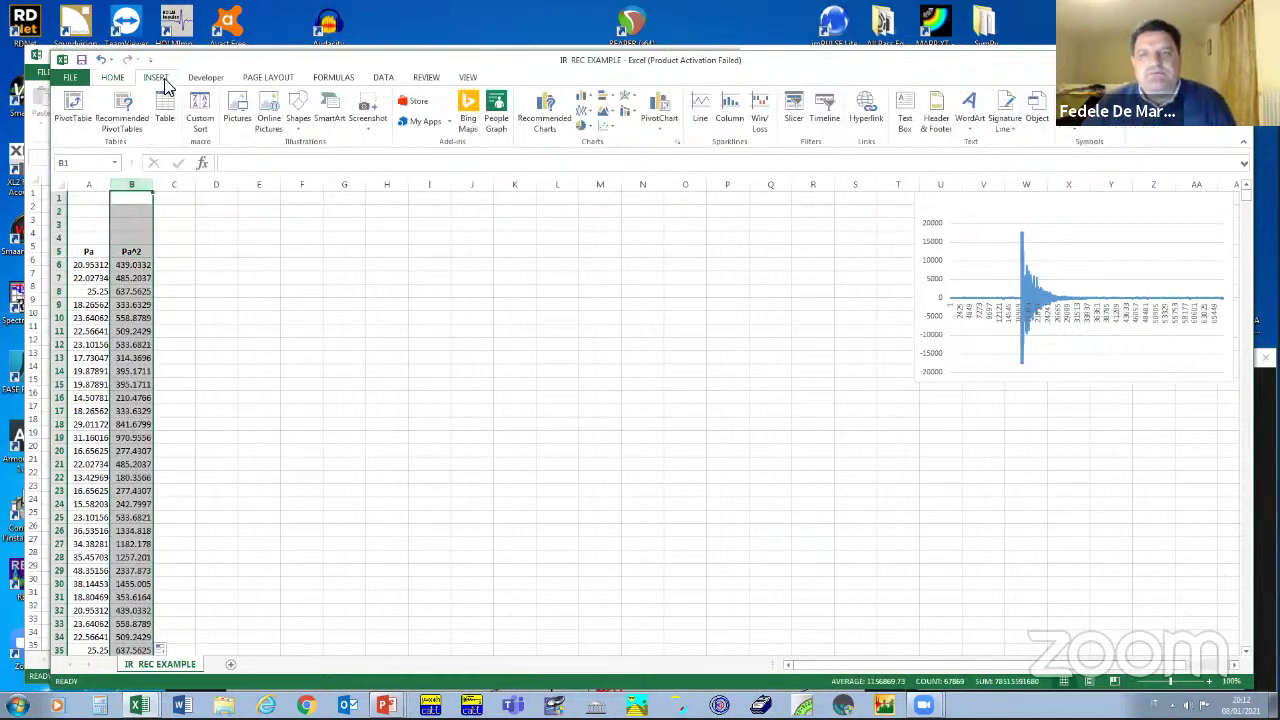
{"action": "left_click", "coordinate": [582, 112]}
{"action": "left_click", "coordinate": [592, 150]}
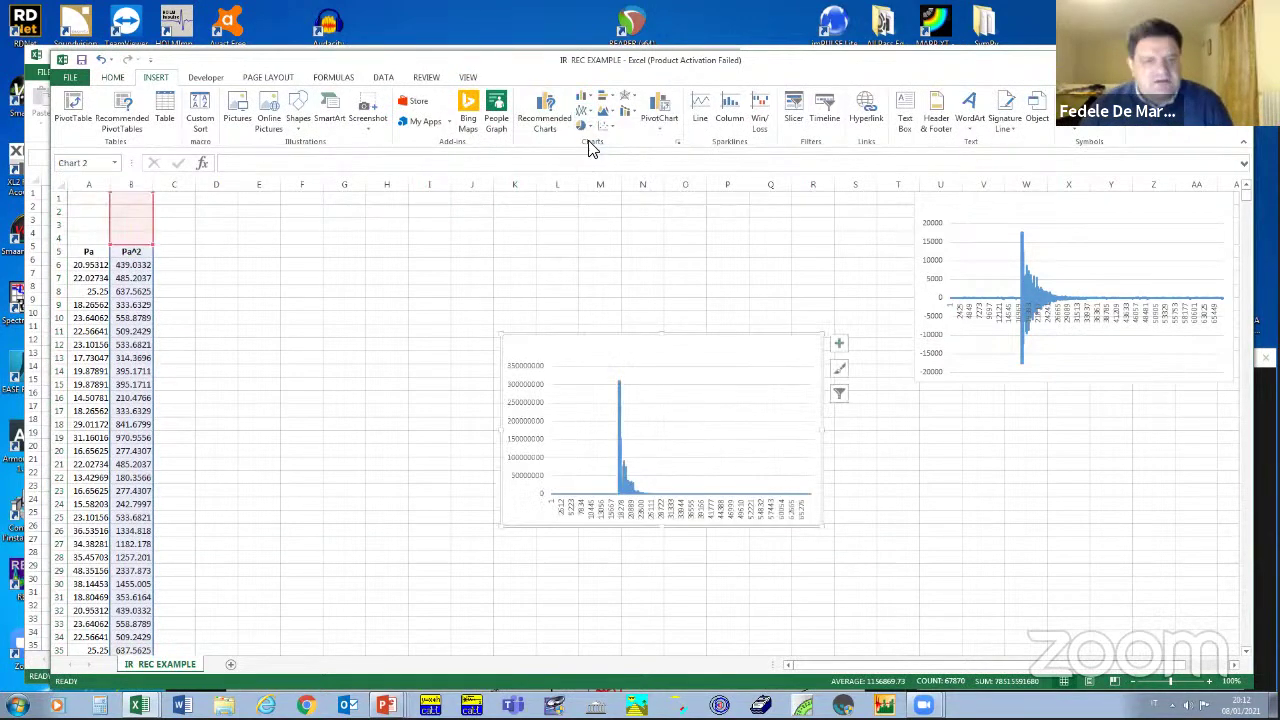
{"action": "left_click_drag", "start_coordinate": [545, 343], "coordinate": [957, 396]}
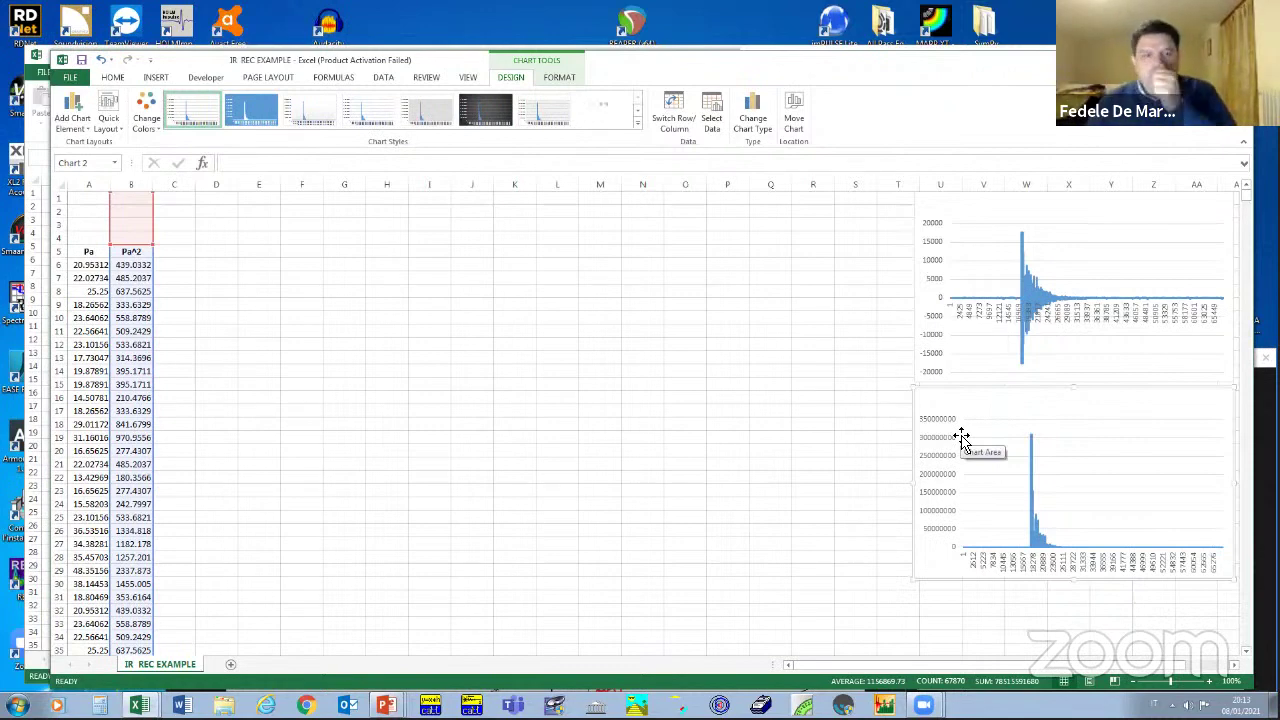
- Enter "TOTAL" as the column heading in C5
{"action": "left_click", "coordinate": [181, 254]}
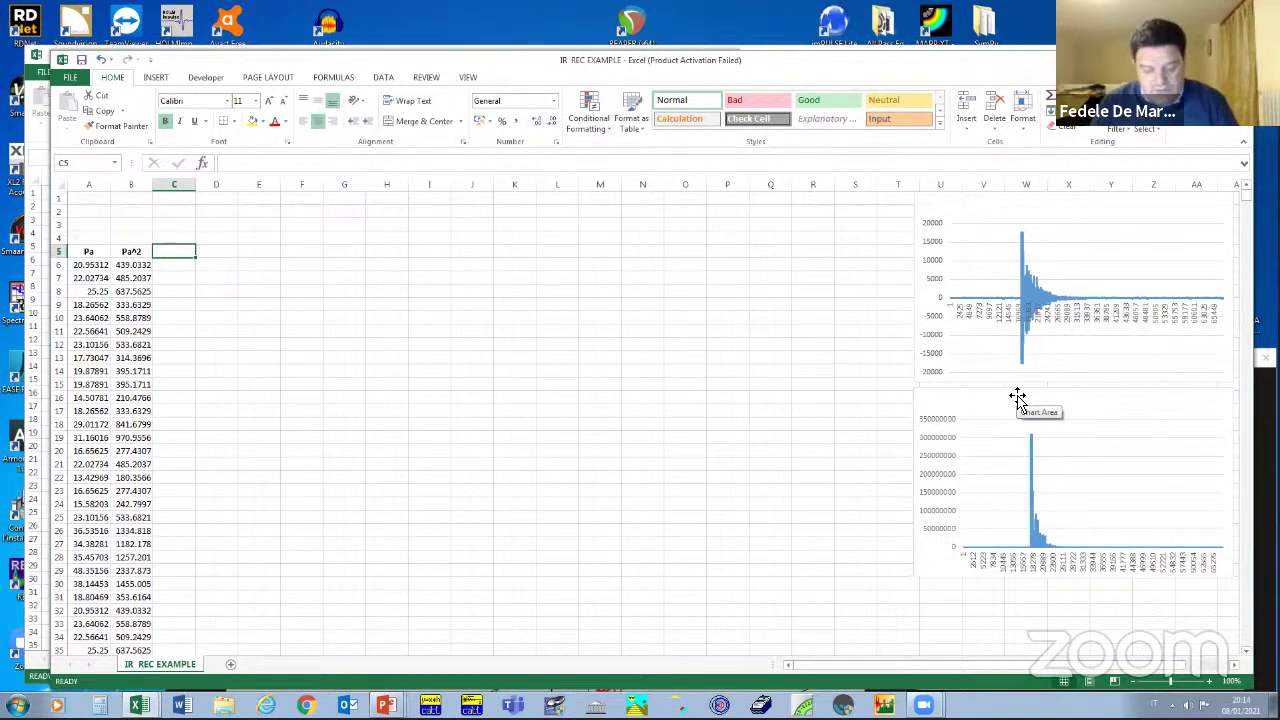
{"action": "type", "text": "TA"}
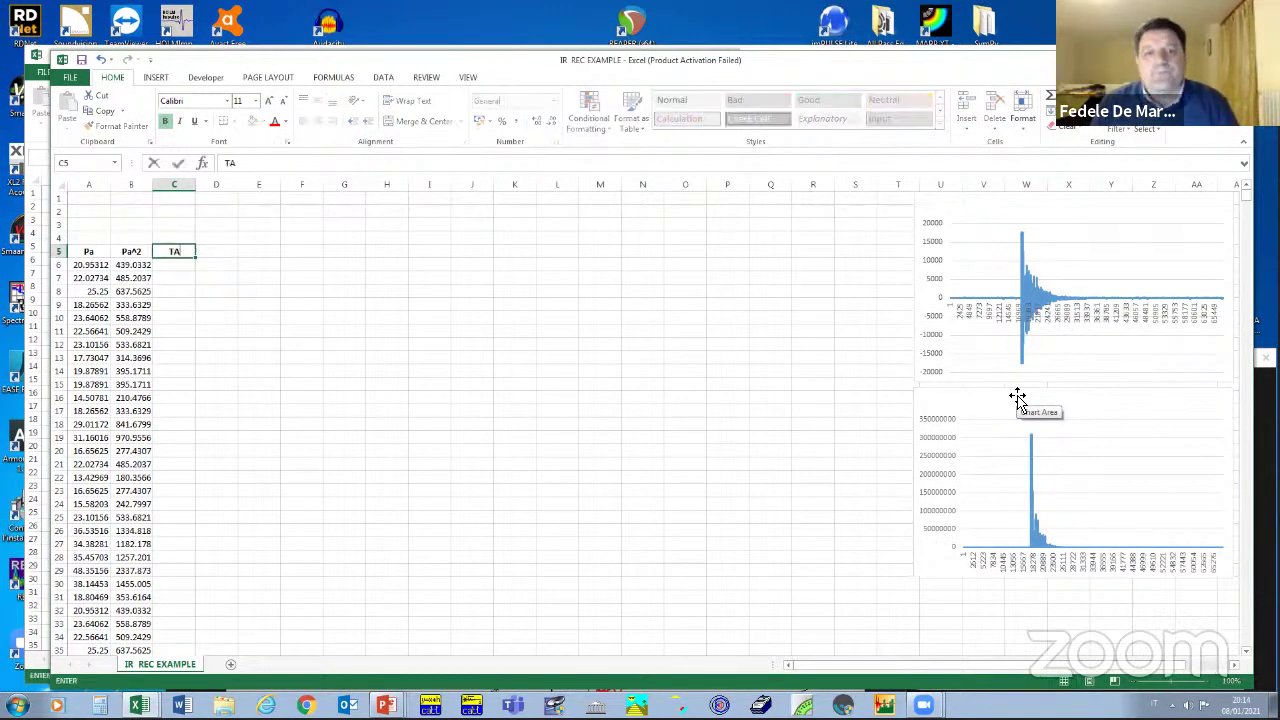
{"action": "key", "text": "BackSpace"}
{"action": "type", "text": "OTAL"}
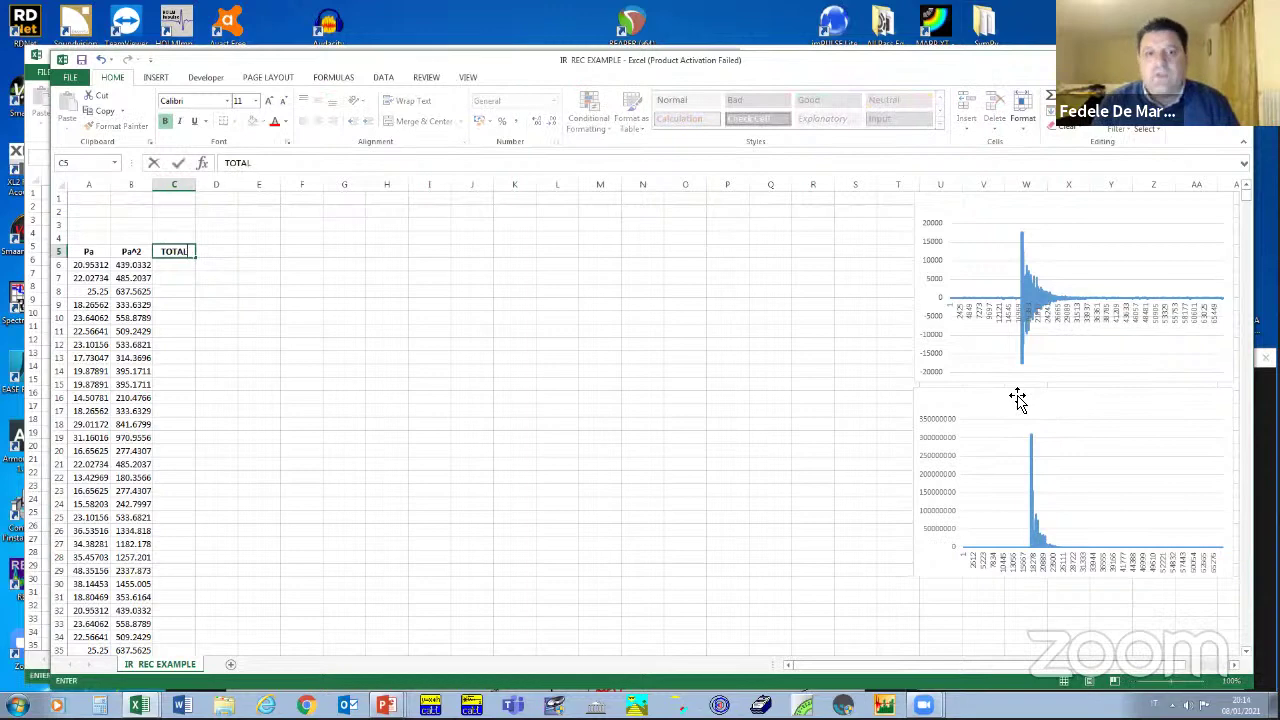
- Sum all the squared pressure values in C6 with =SUM(B6:B67874)
{"action": "left_click", "coordinate": [176, 268]}
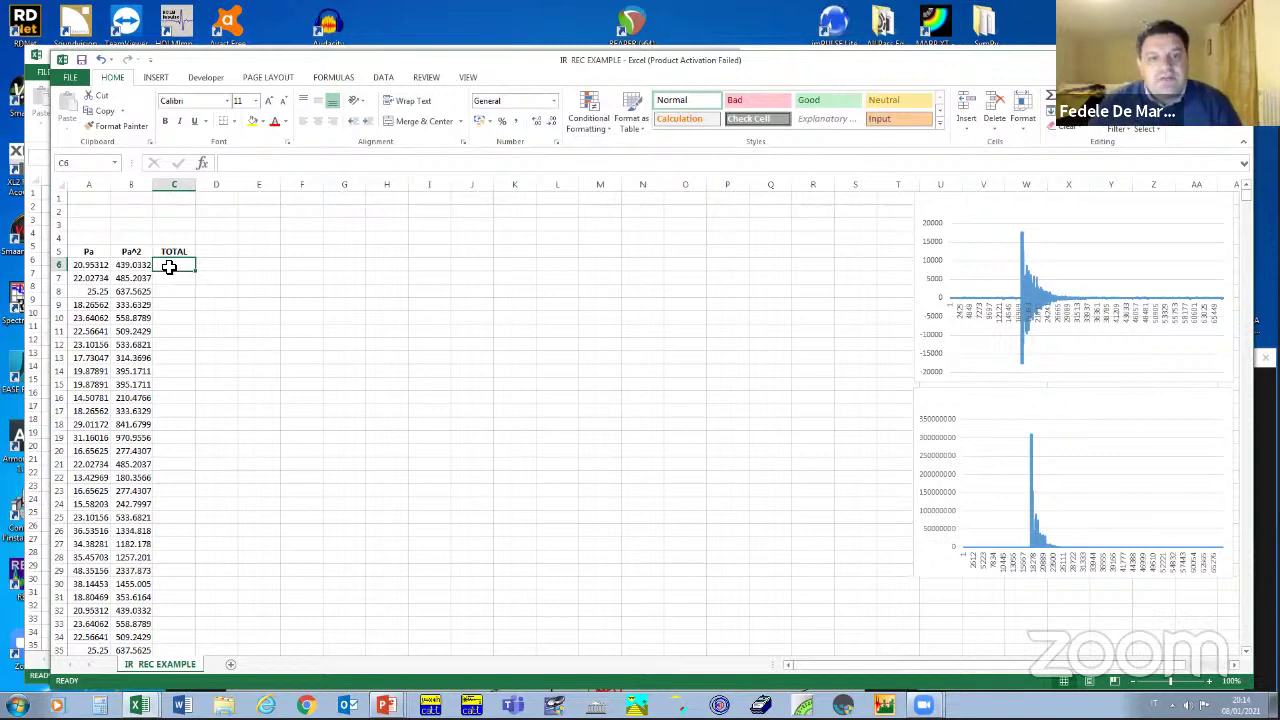
{"action": "type", "text": "="}
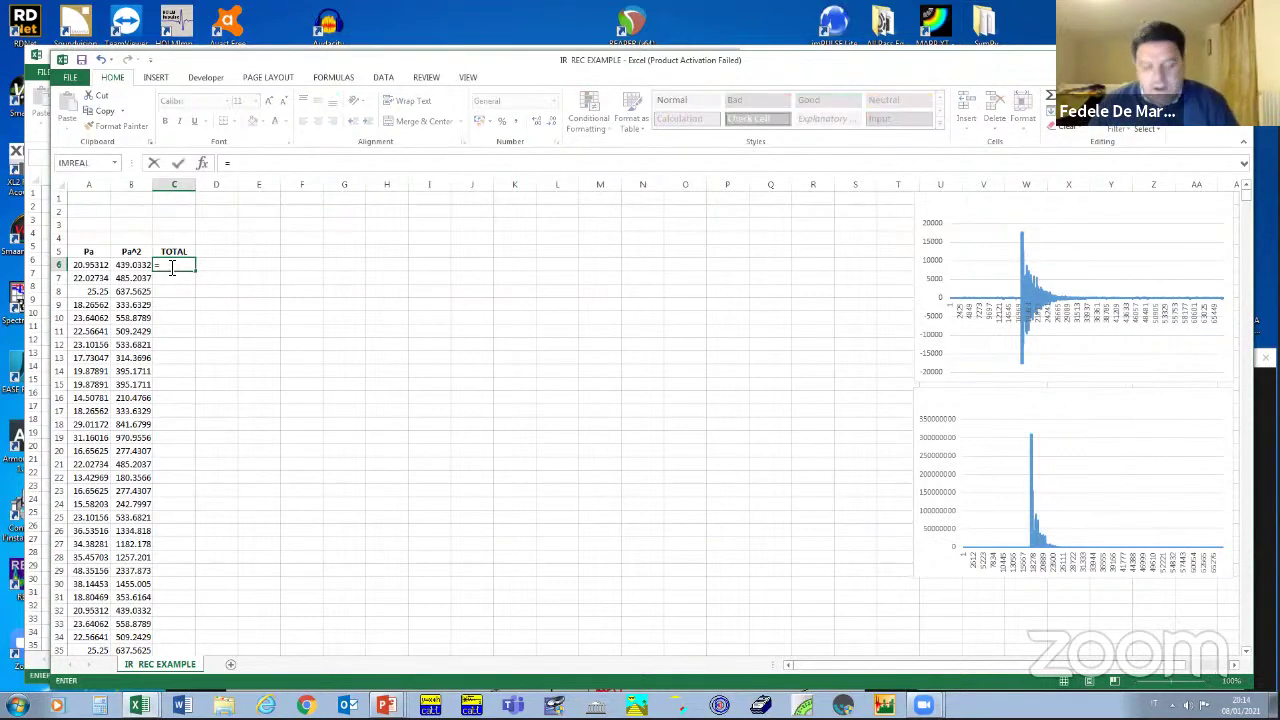
{"action": "type", "text": "Sum"}
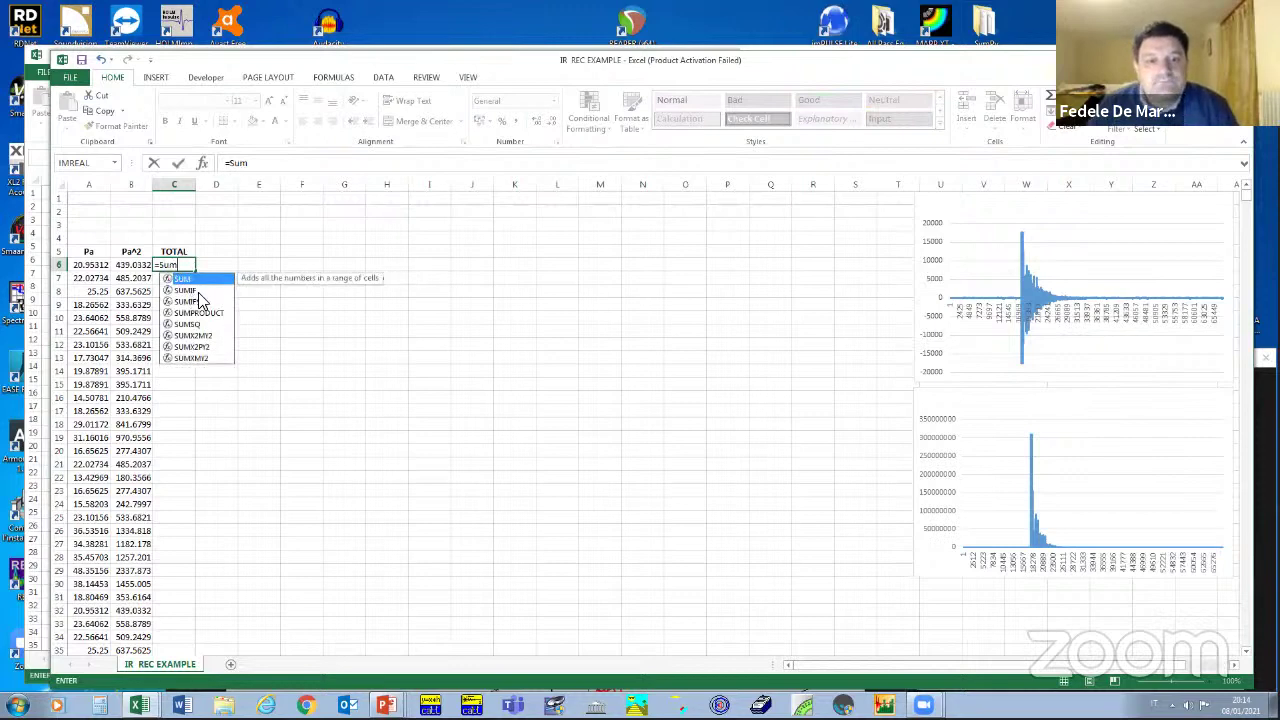
{"action": "double_click", "coordinate": [182, 279]}
{"action": "left_click", "coordinate": [145, 267]}
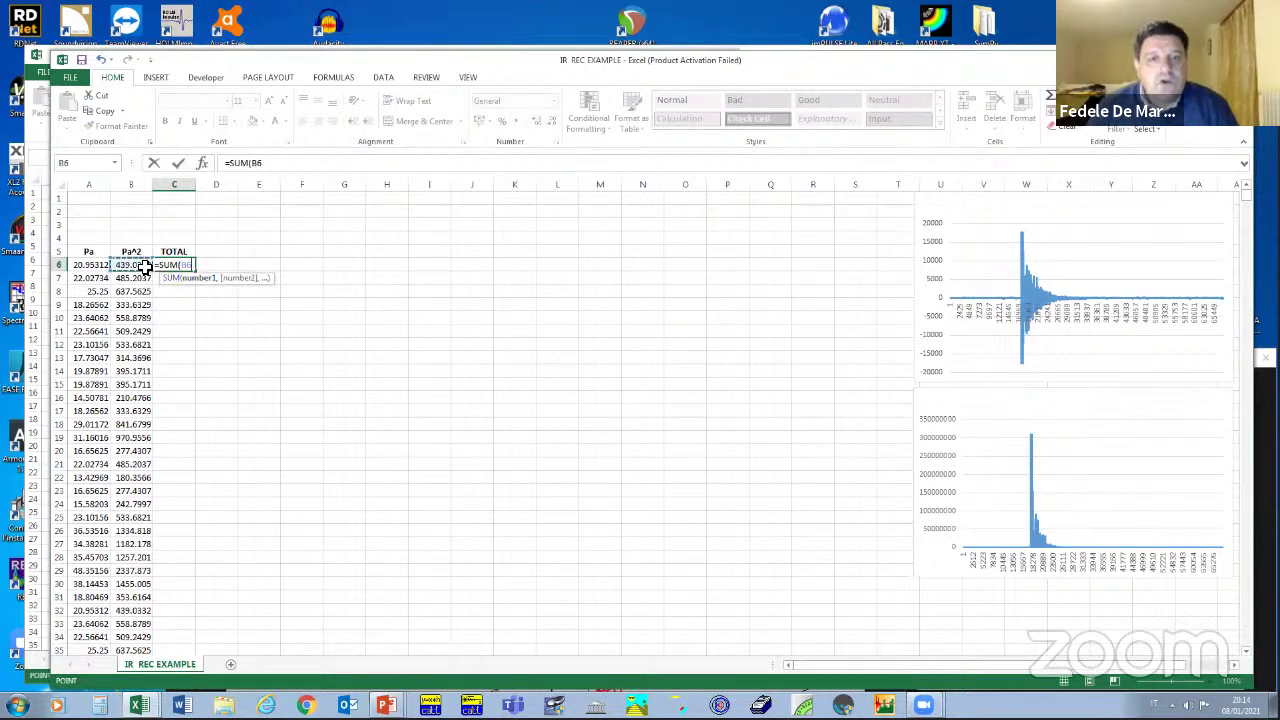
{"action": "key", "text": "ctrl+shift+Down"}
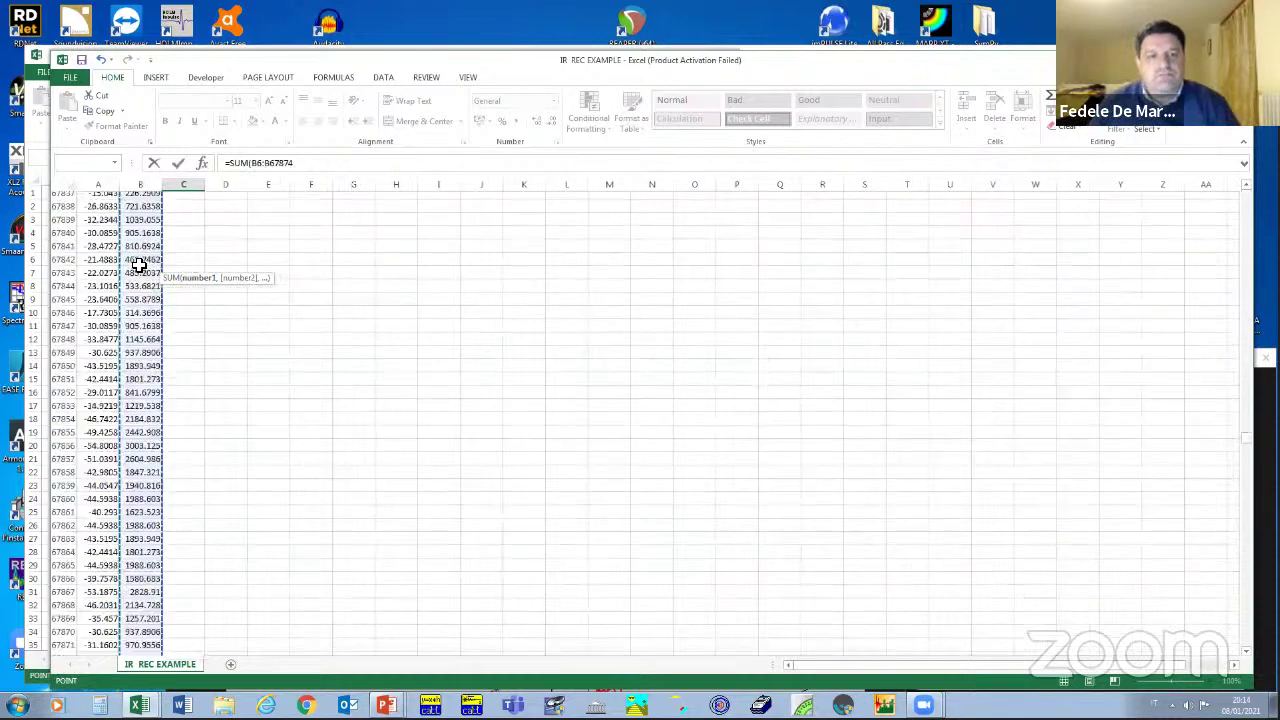
{"action": "key", "text": "ctrl+BackSpace"}
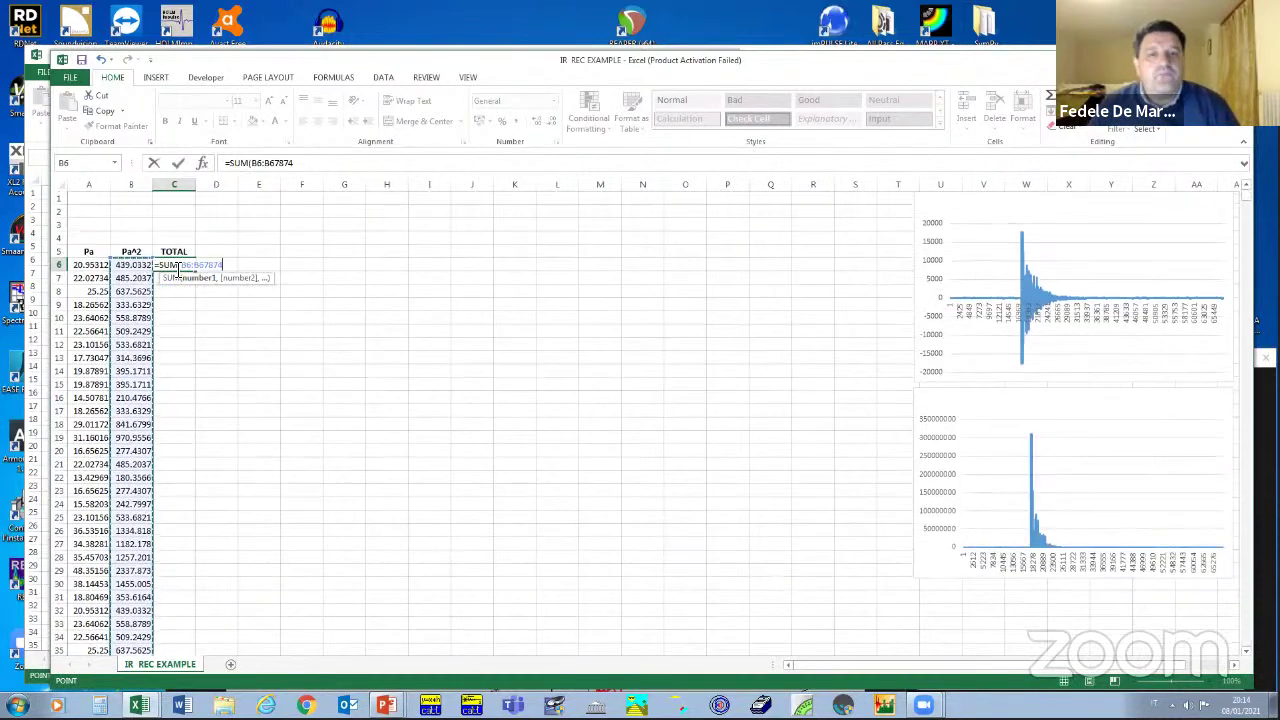
{"action": "type", "text": ")"}
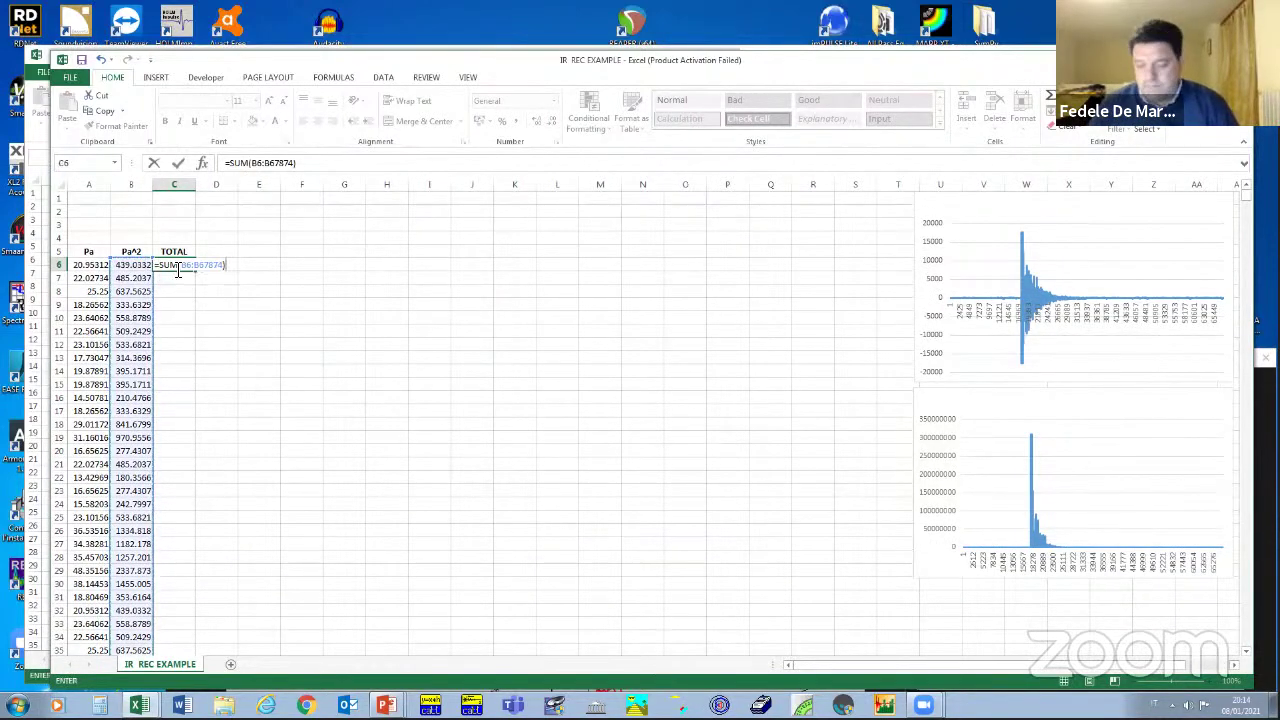
{"action": "key", "text": "Return"}
{"action": "left_click", "coordinate": [182, 265]}
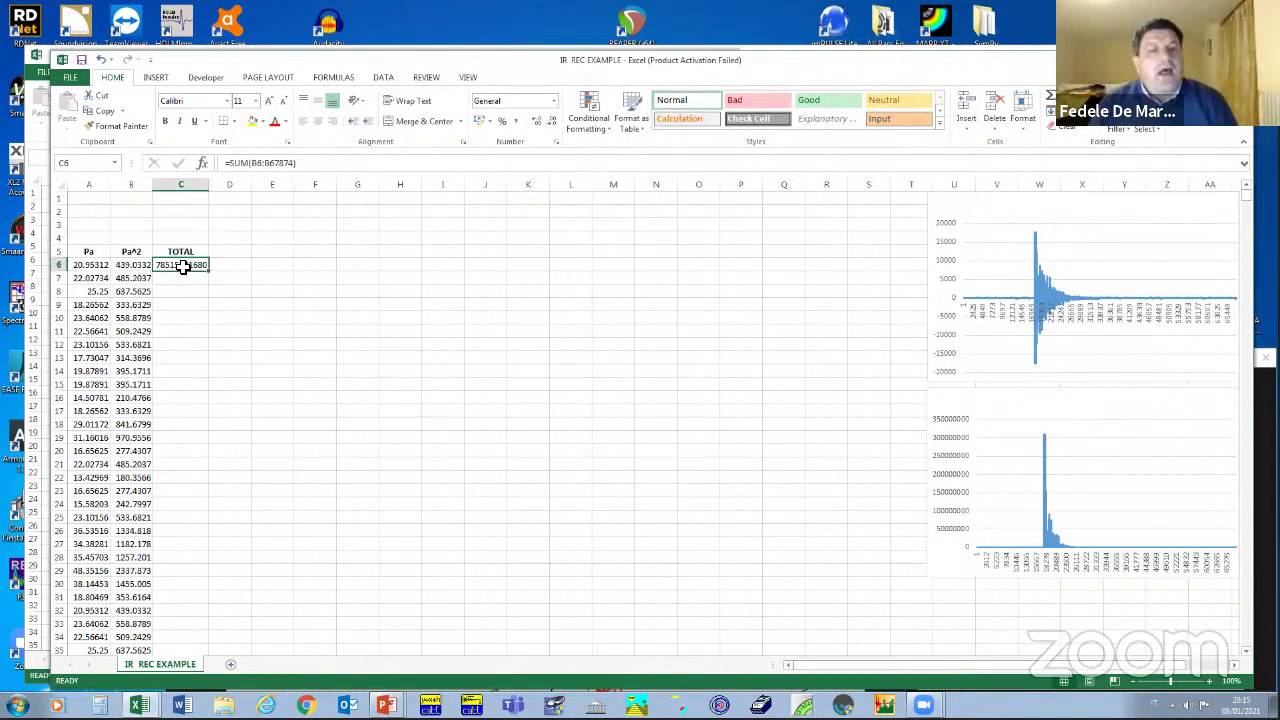
- Enter =C6-B7 in C7 and fill the formula down column C for all samples
{"action": "left_click", "coordinate": [176, 277]}
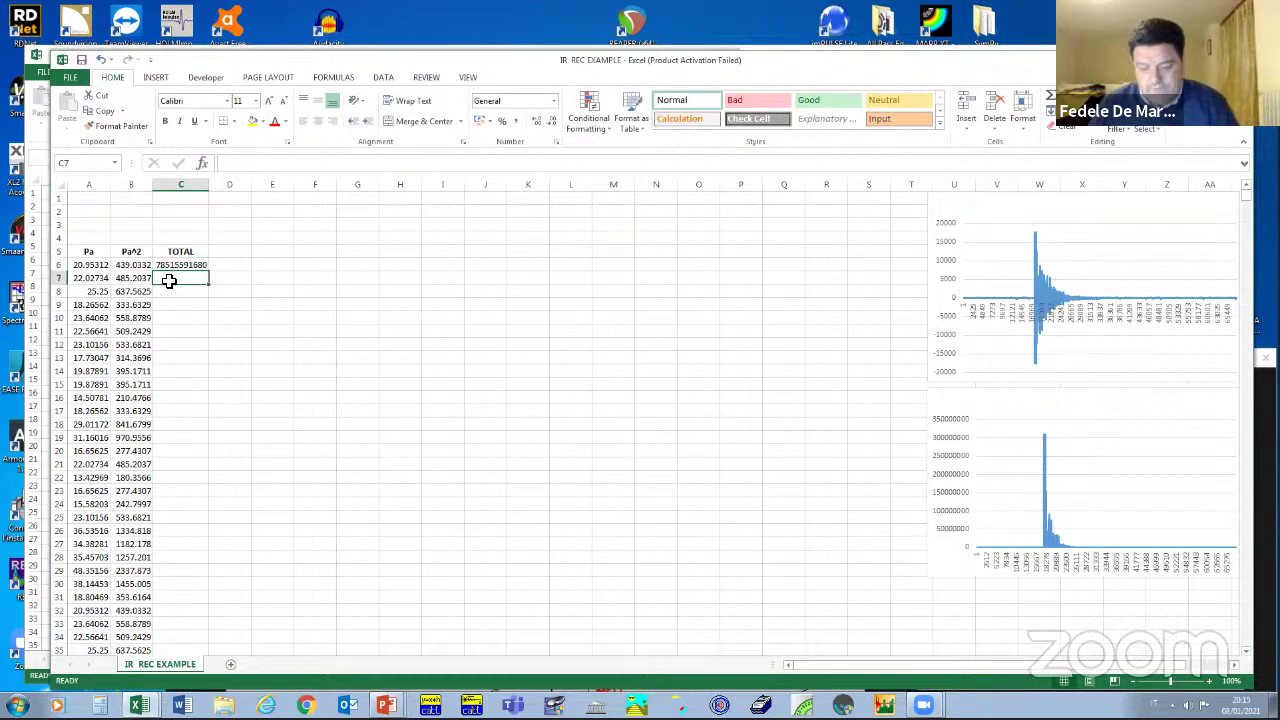
{"action": "type", "text": "="}
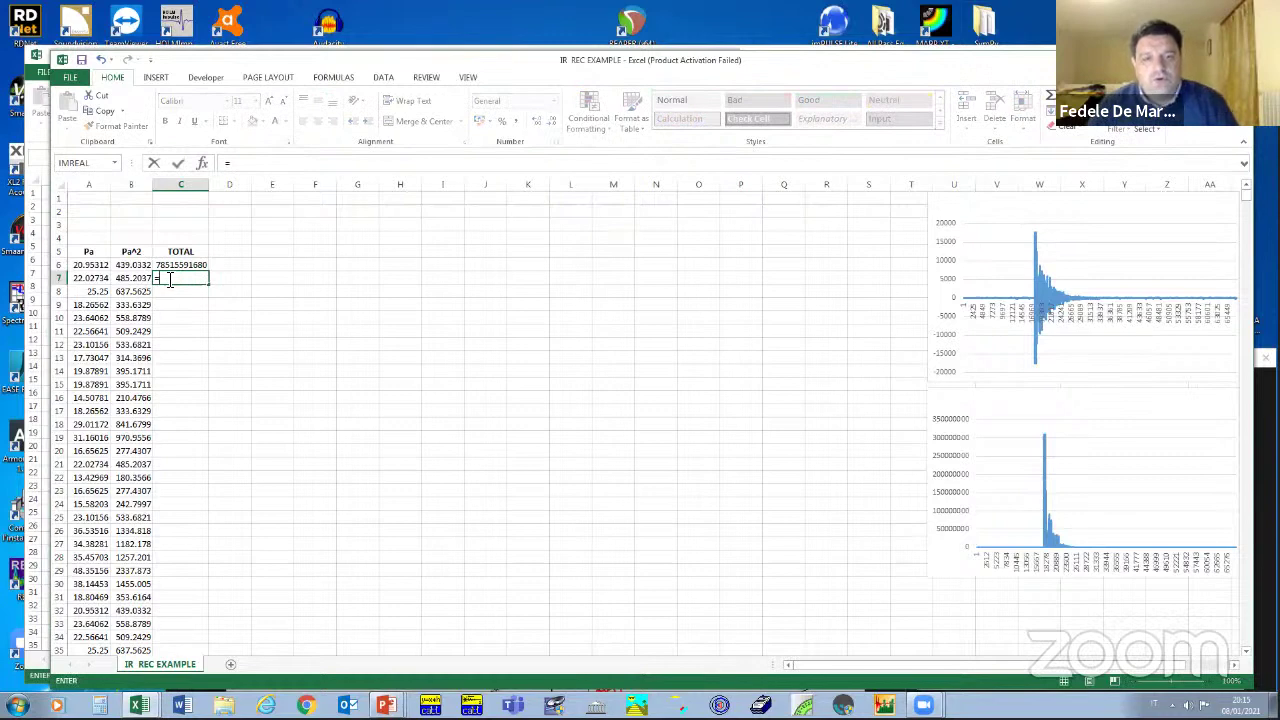
{"action": "left_click", "coordinate": [173, 264]}
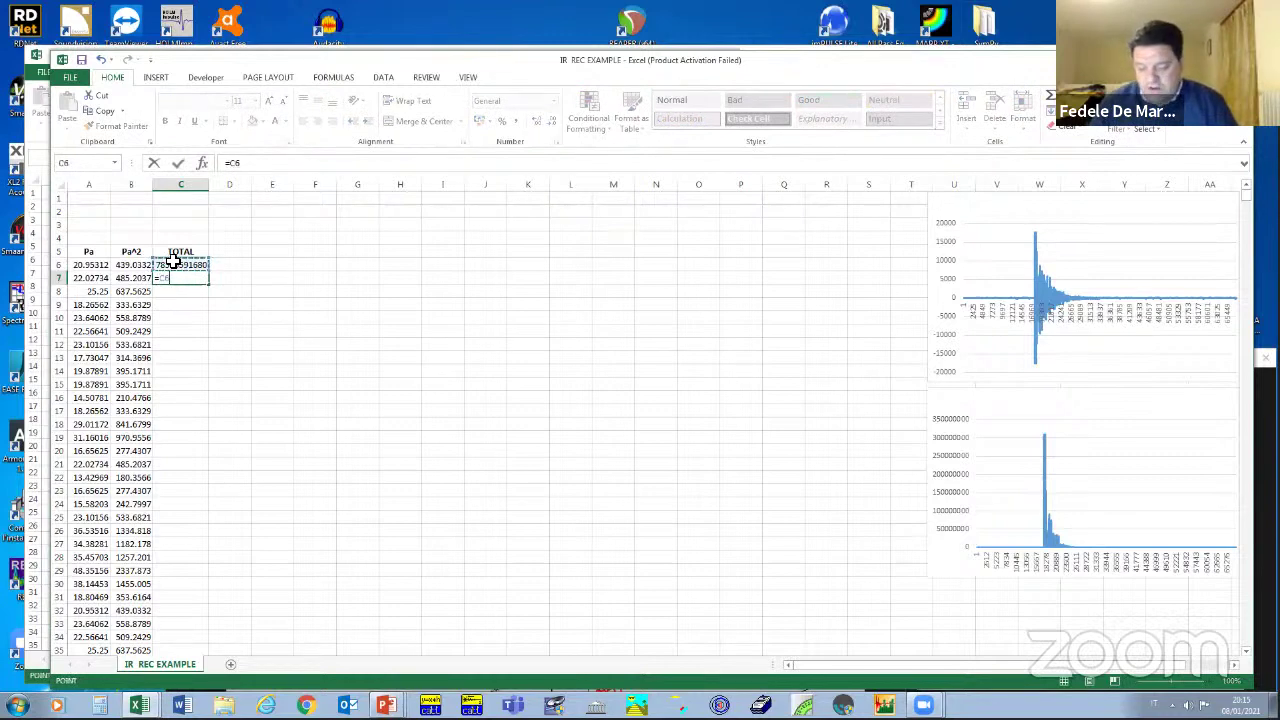
{"action": "type", "text": "-"}
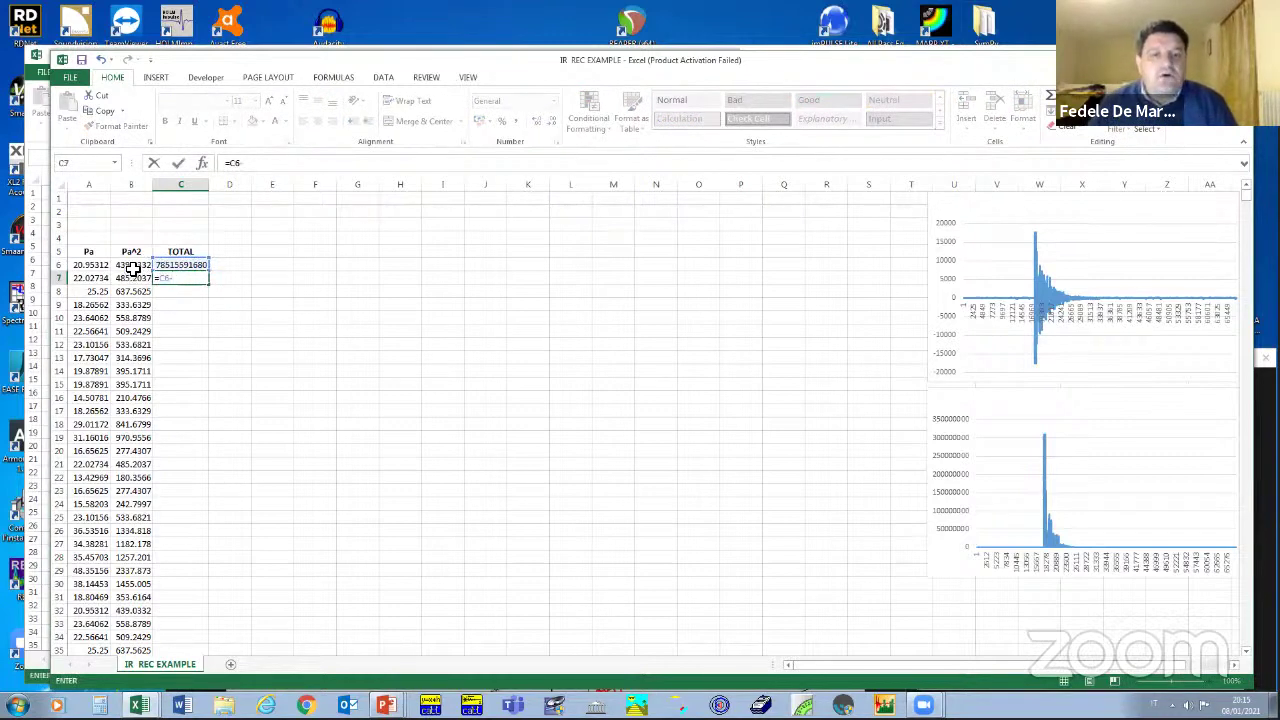
{"action": "left_click", "coordinate": [139, 283]}
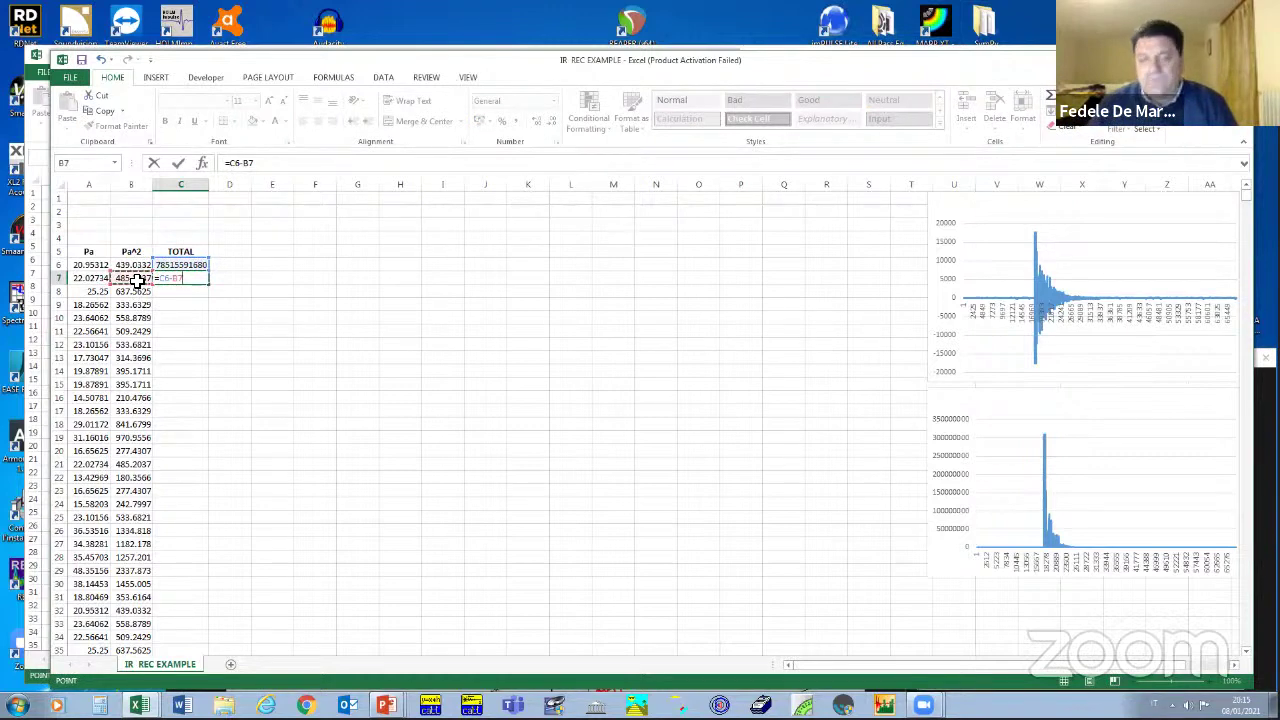
{"action": "key", "text": "Return"}
{"action": "left_click", "coordinate": [198, 283]}
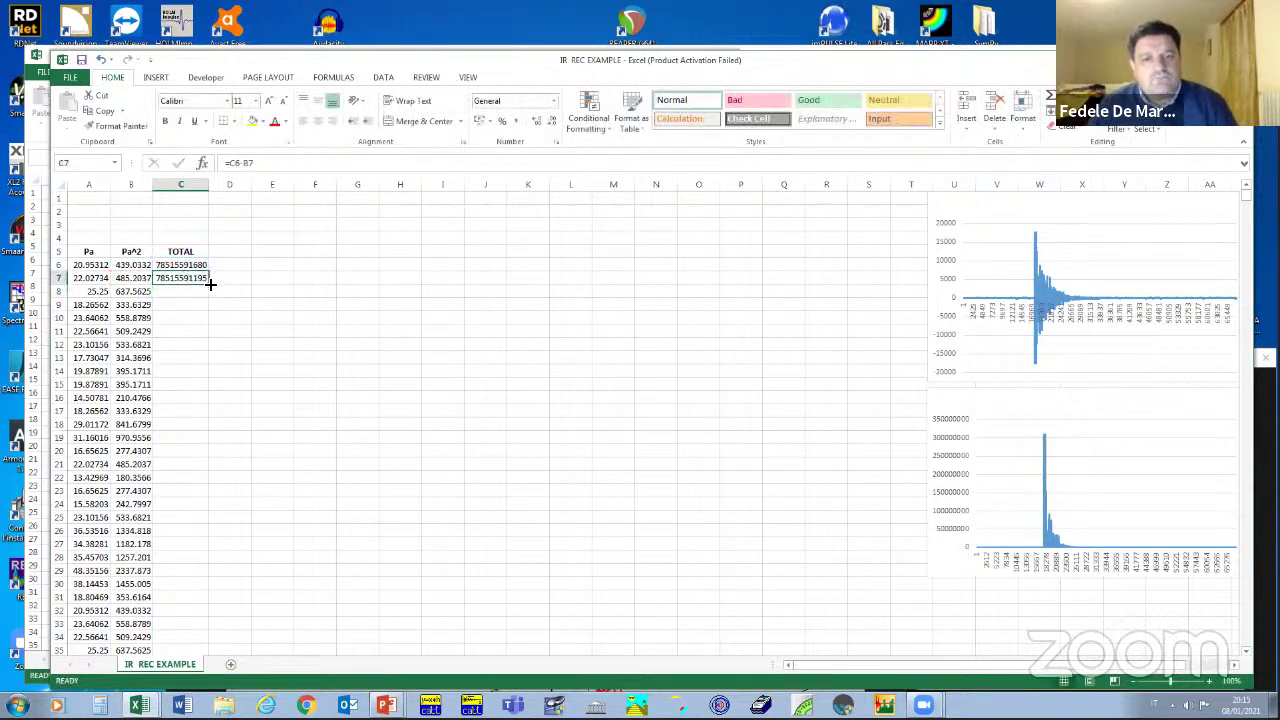
{"action": "double_click", "coordinate": [210, 285]}
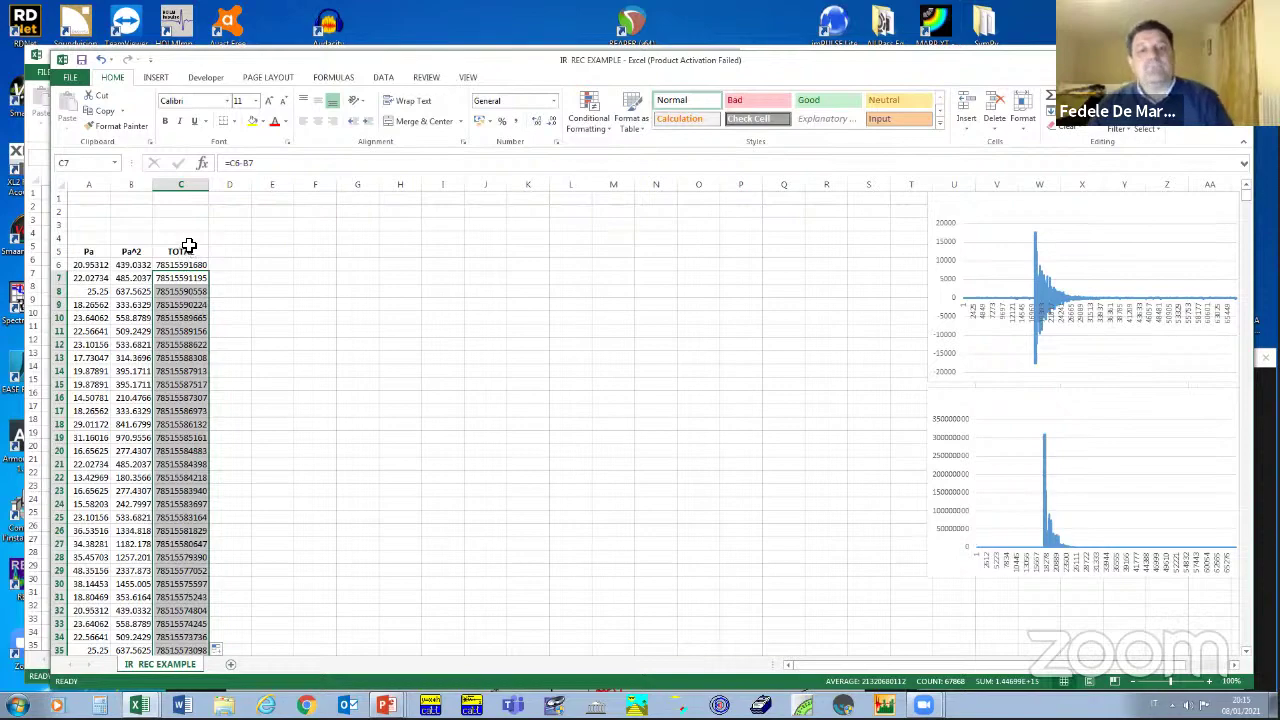
- Examine how the remaining energy in column C decreases, from the first samples through the impulse around rows 17630 to 17679
{"action": "scroll", "coordinate": [188, 246], "scroll_direction": "down", "scroll_amount": 6}
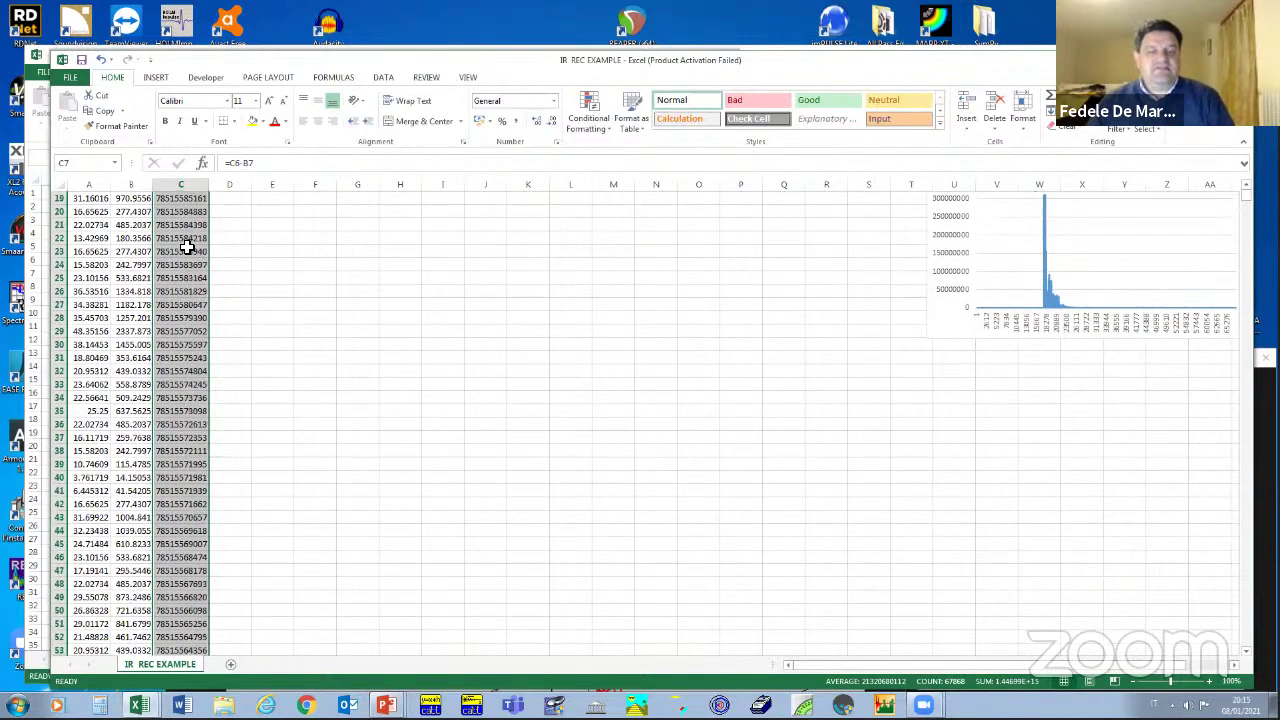
{"action": "scroll", "coordinate": [188, 246], "scroll_direction": "down", "scroll_amount": 3}
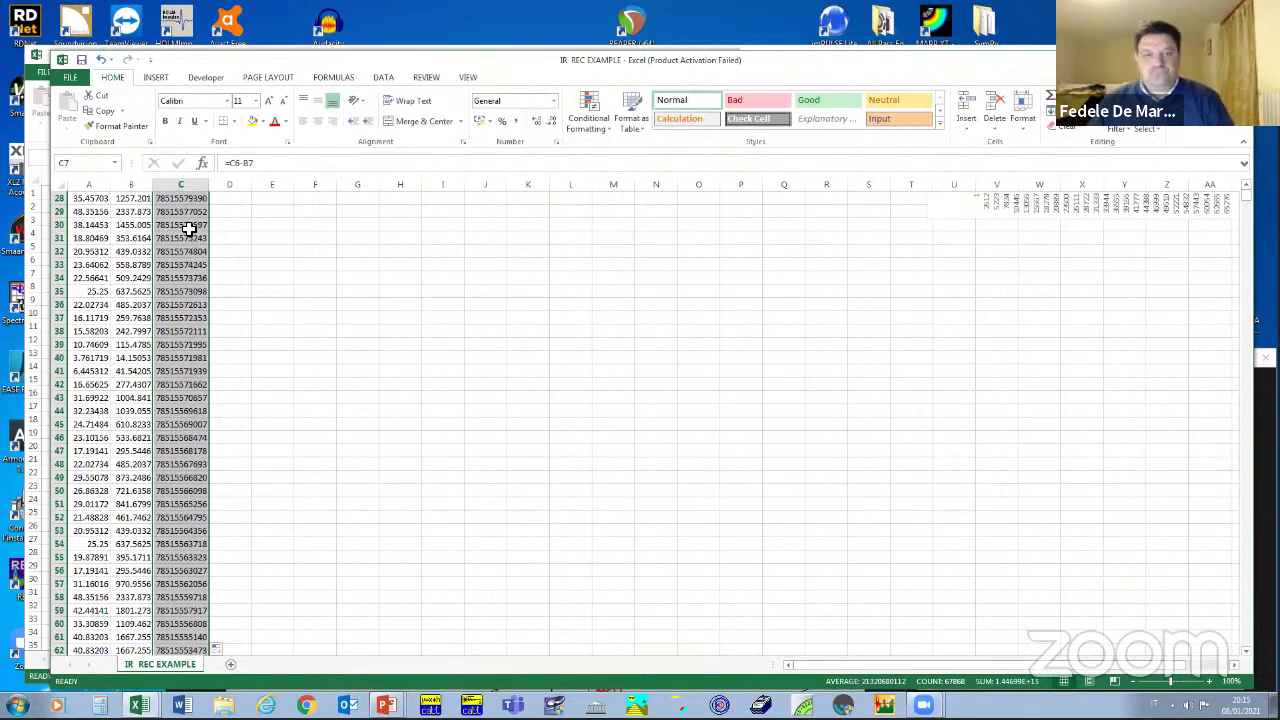
{"action": "scroll", "coordinate": [188, 232], "scroll_direction": "down", "scroll_amount": 7}
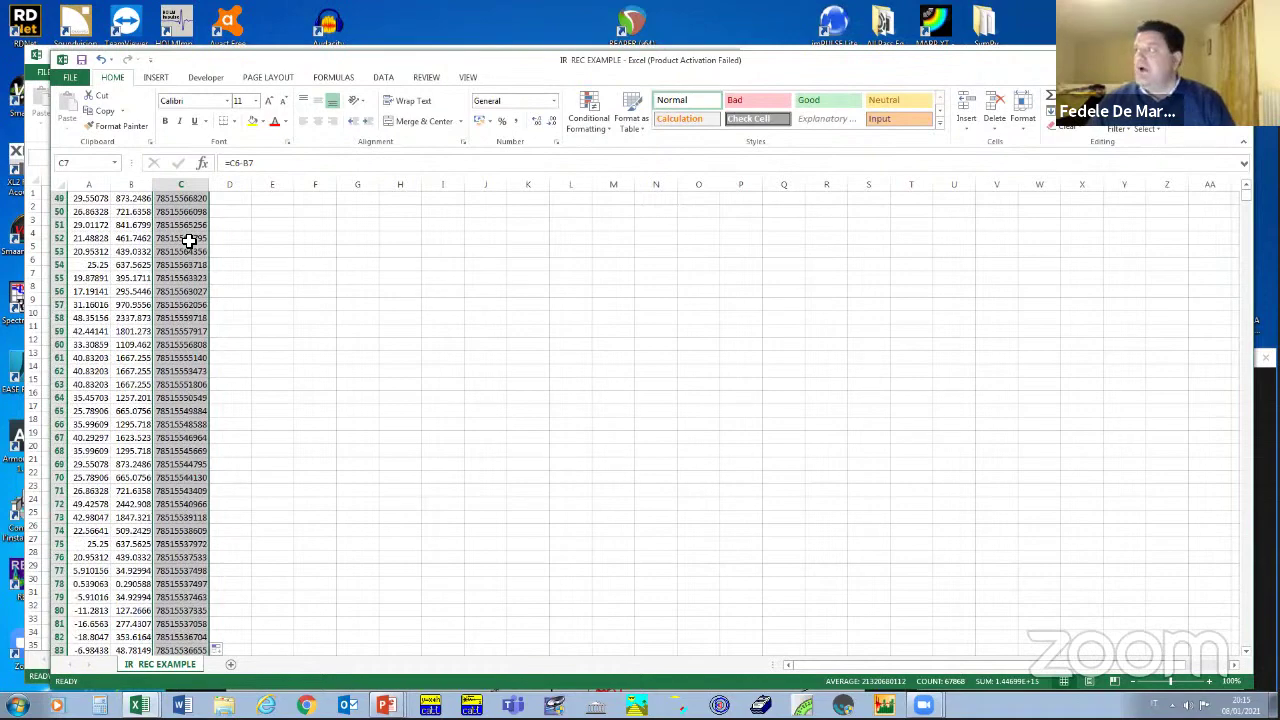
{"action": "scroll", "coordinate": [188, 241], "scroll_direction": "down", "scroll_amount": 5}
{"action": "scroll", "coordinate": [188, 241], "scroll_direction": "down", "scroll_amount": 20}
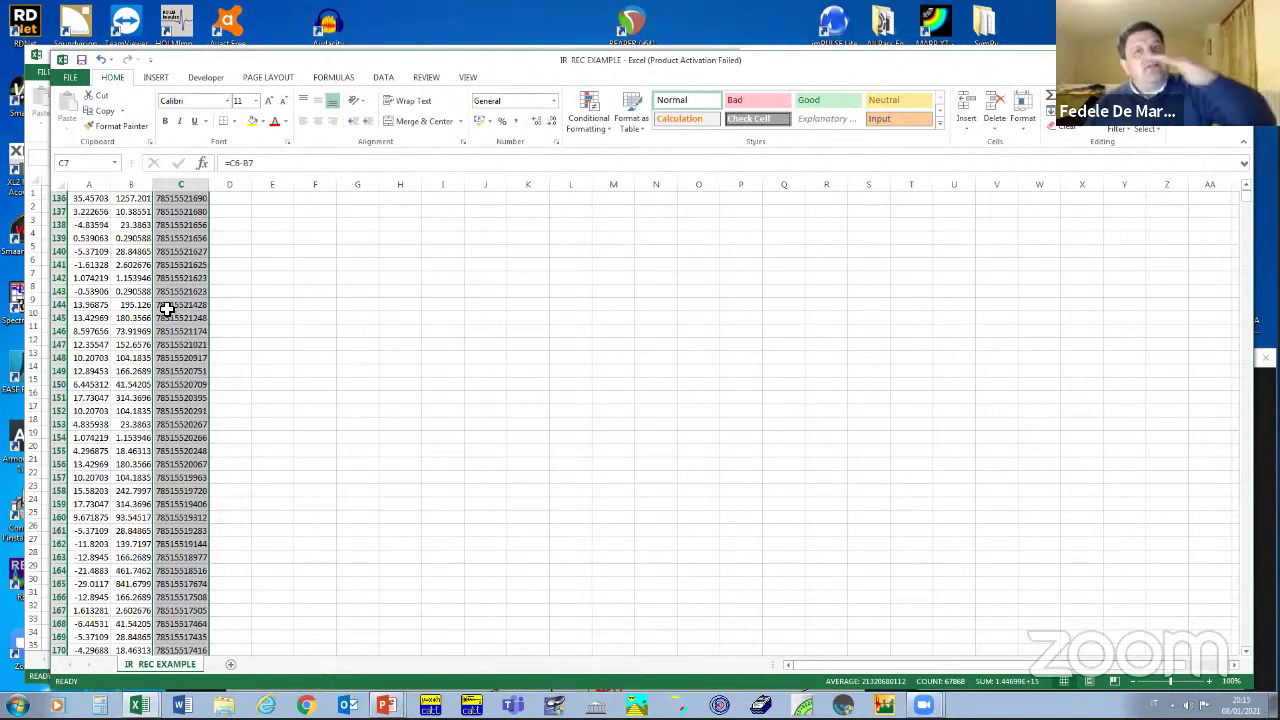
{"action": "scroll", "coordinate": [167, 310], "scroll_direction": "down", "scroll_amount": 20}
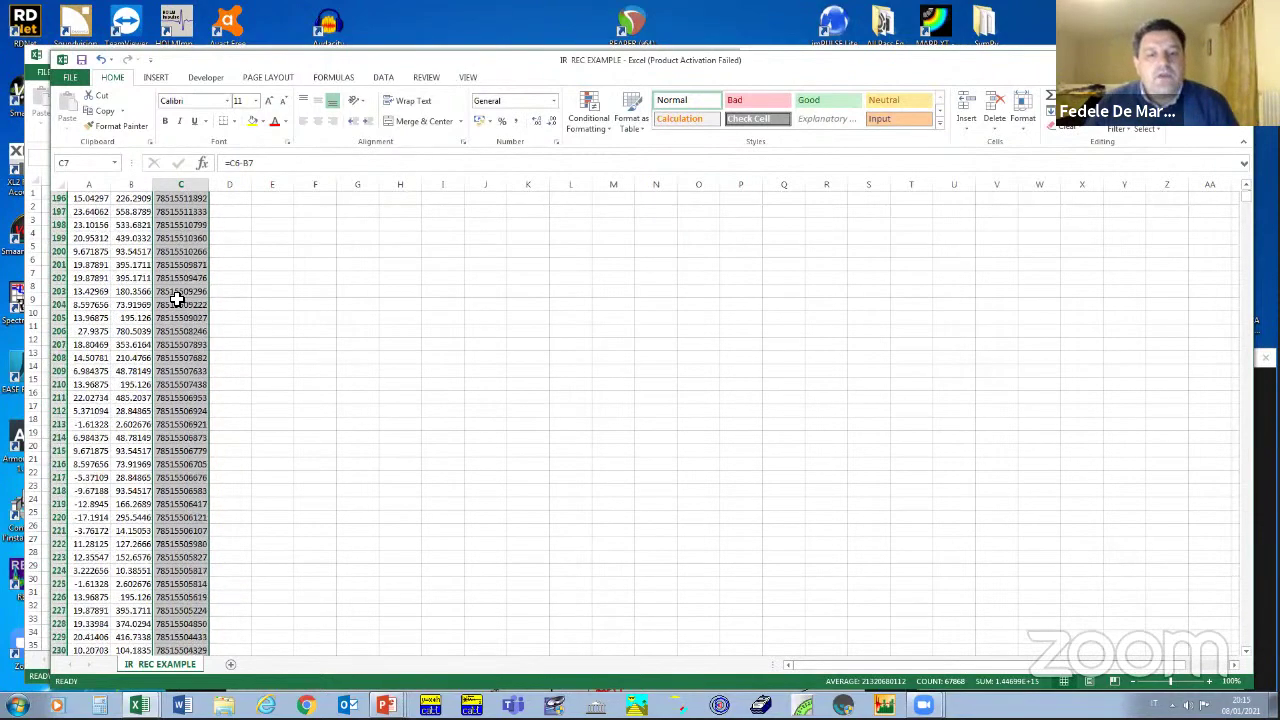
{"action": "scroll", "coordinate": [886, 449], "scroll_direction": "down", "scroll_amount": 20}
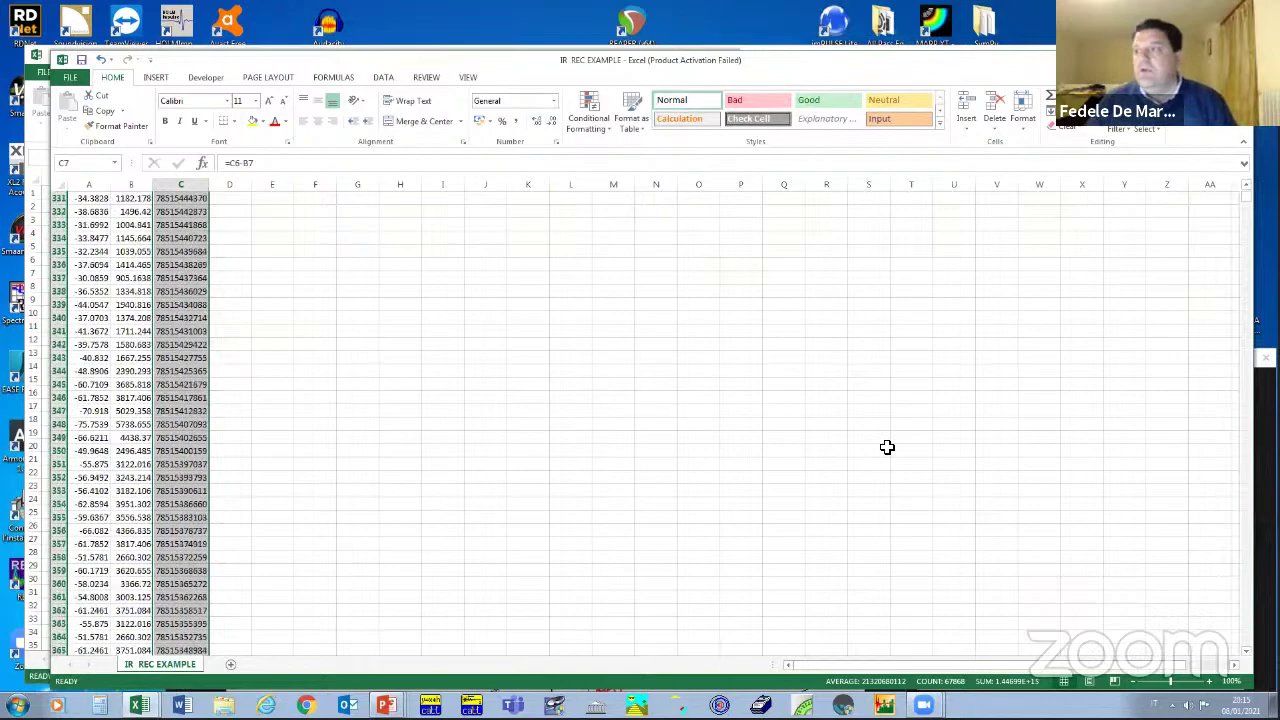
{"action": "scroll", "coordinate": [1247, 212], "scroll_direction": "down", "scroll_amount": 1}
{"action": "left_click_drag", "start_coordinate": [1247, 212], "coordinate": [1254, 313]}
{"action": "scroll", "coordinate": [317, 397], "scroll_direction": "down", "scroll_amount": 10}
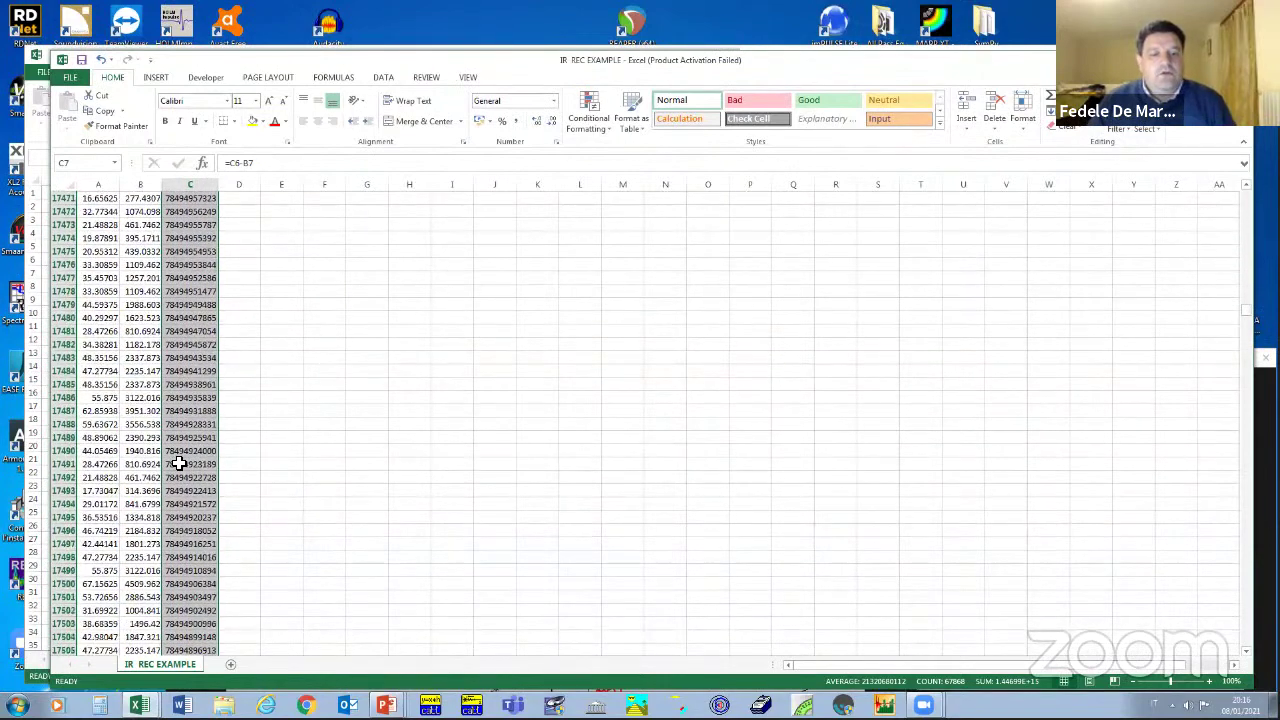
{"action": "scroll", "coordinate": [177, 463], "scroll_direction": "down", "scroll_amount": 20}
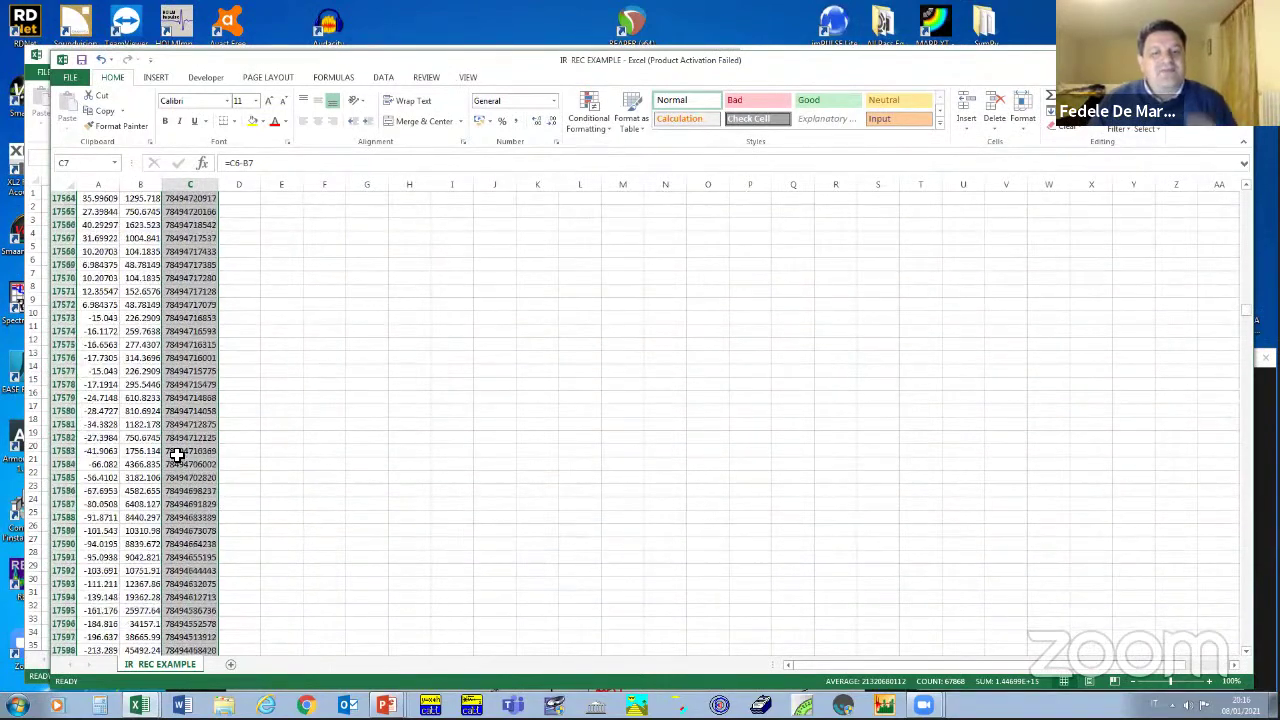
{"action": "scroll", "coordinate": [183, 453], "scroll_direction": "down", "scroll_amount": 11}
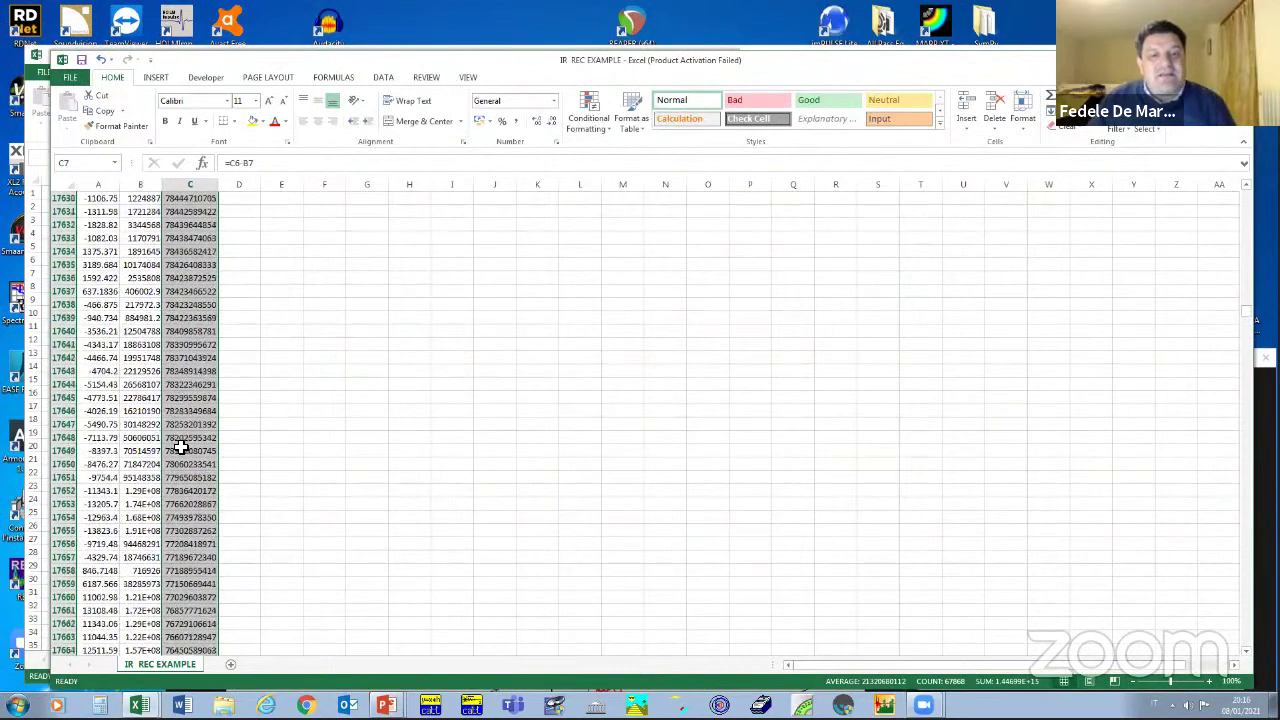
{"action": "scroll", "coordinate": [173, 557], "scroll_direction": "down", "scroll_amount": 5}
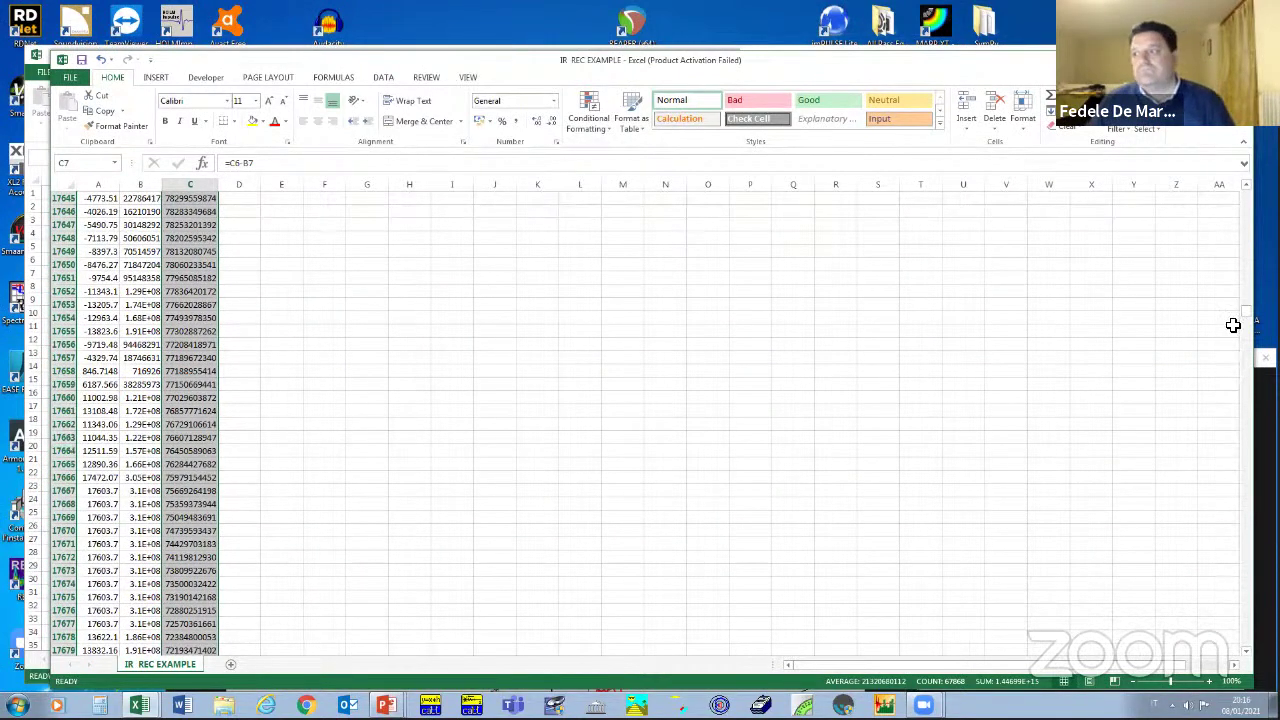
{"action": "left_click_drag", "start_coordinate": [1249, 320], "coordinate": [1247, 190]}
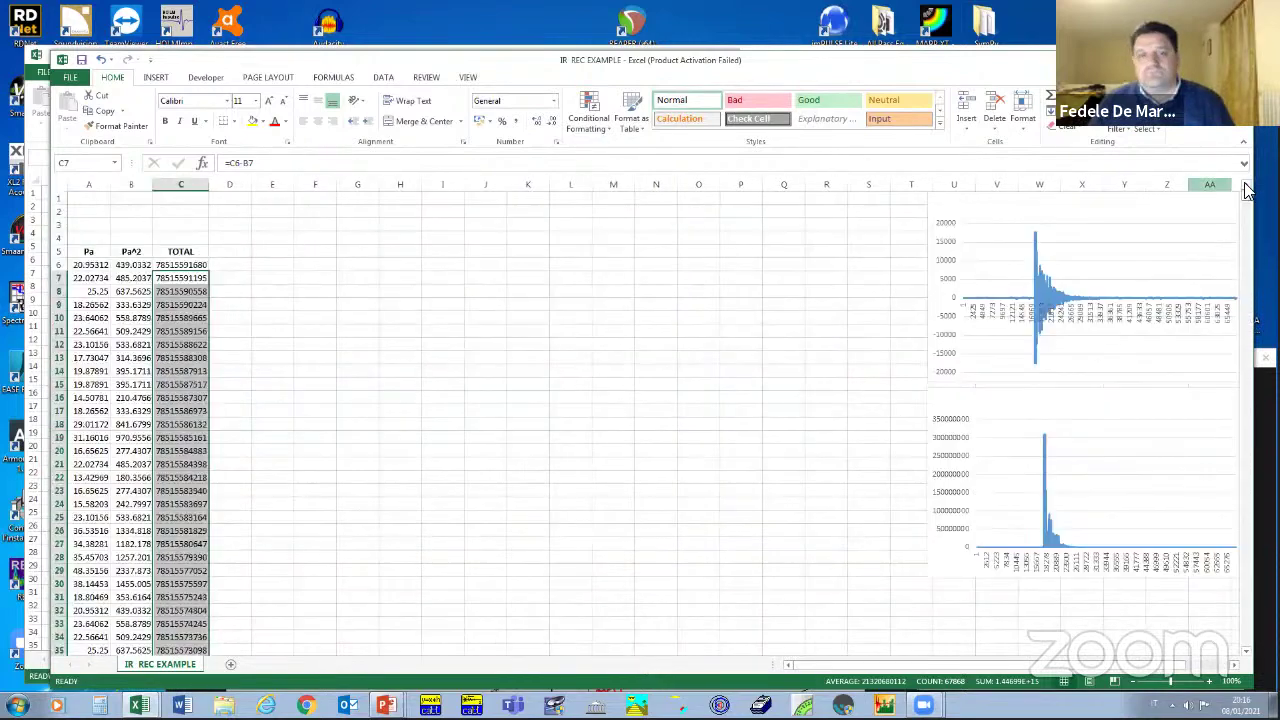
- Insert a 2-D line chart of the remaining energy values in column C
{"action": "left_click", "coordinate": [204, 187]}
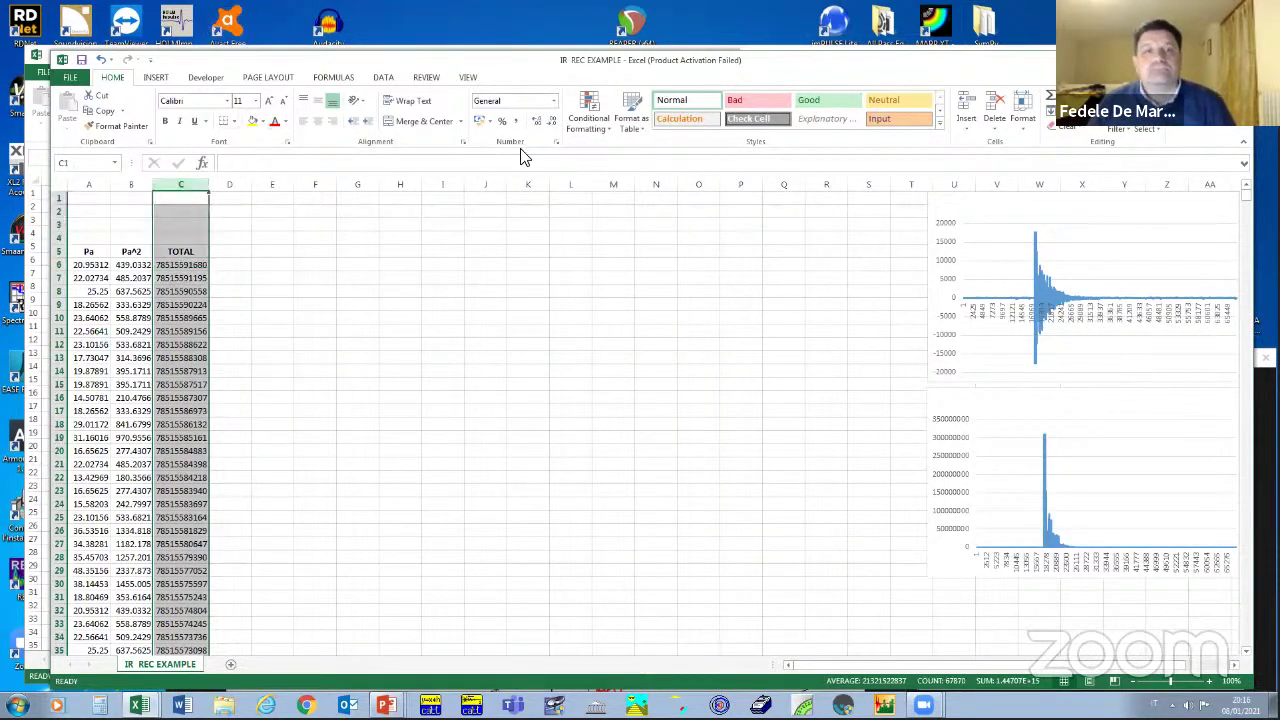
{"action": "left_click", "coordinate": [157, 77]}
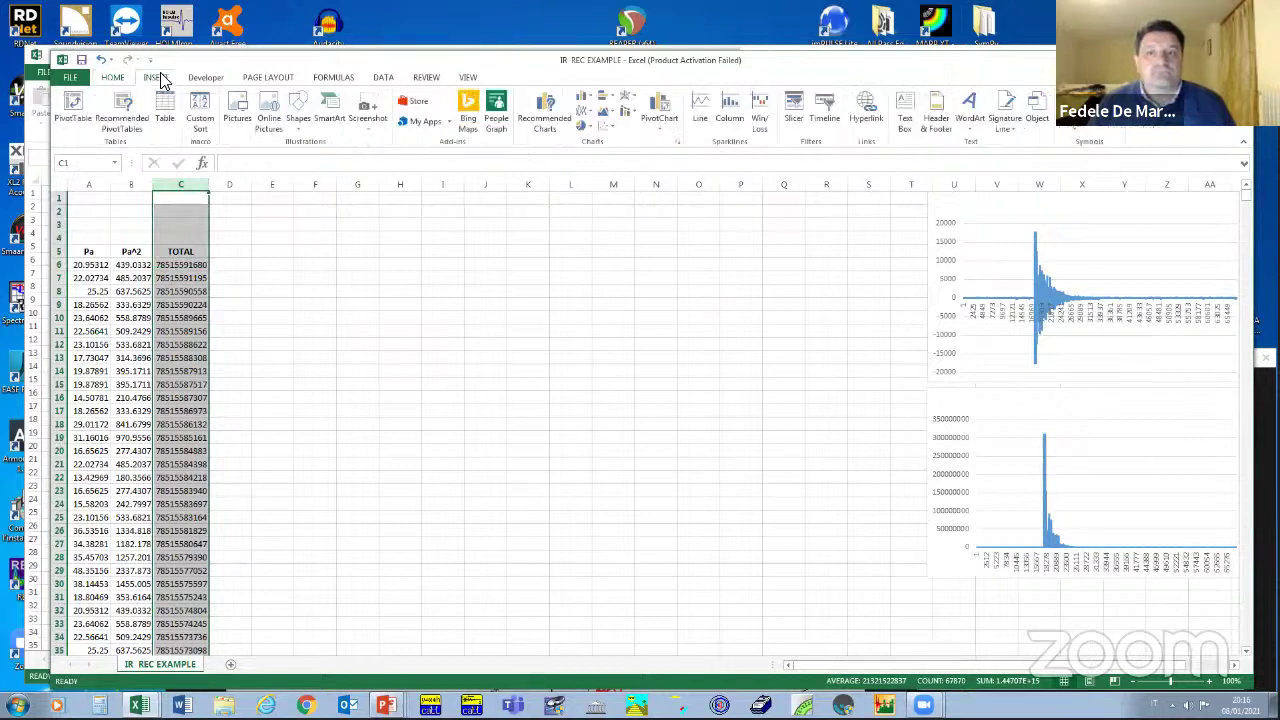
{"action": "left_click", "coordinate": [583, 107]}
{"action": "left_click", "coordinate": [584, 141]}
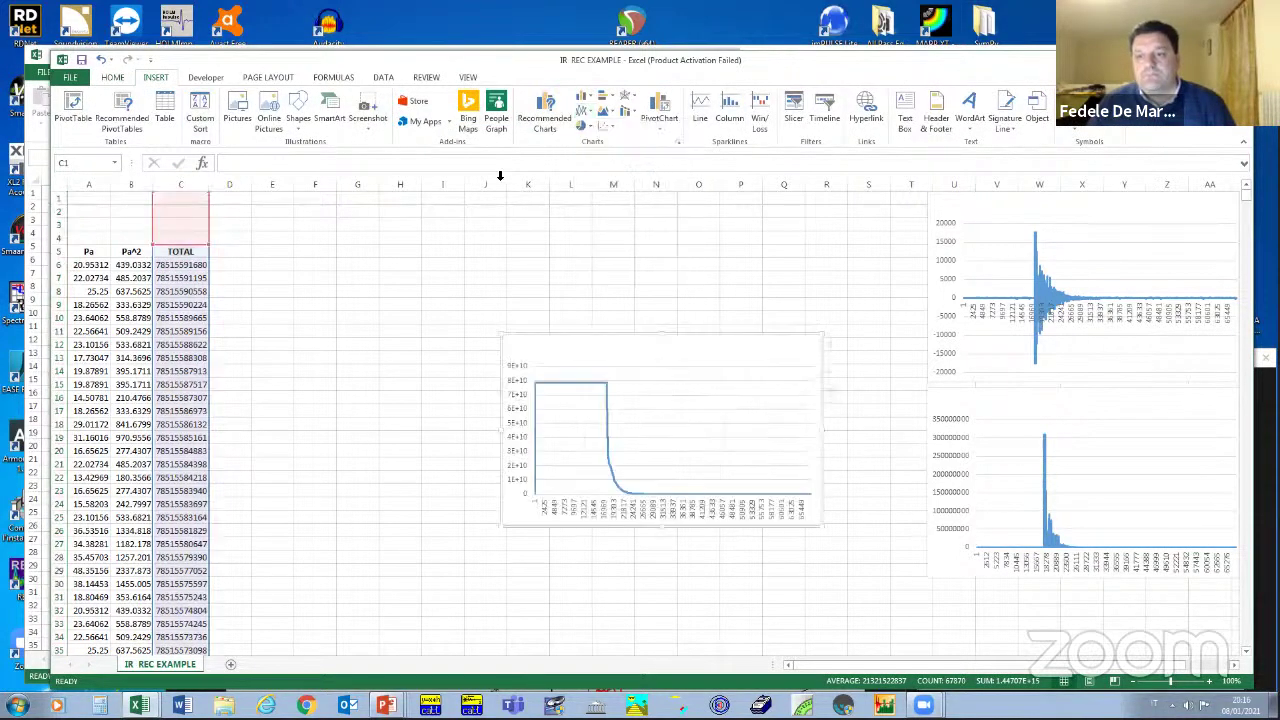
- Enlarge the remaining energy chart and move it beside the data, partly over the two existing charts, starting around column R
{"action": "left_click_drag", "start_coordinate": [646, 437], "coordinate": [825, 437]}
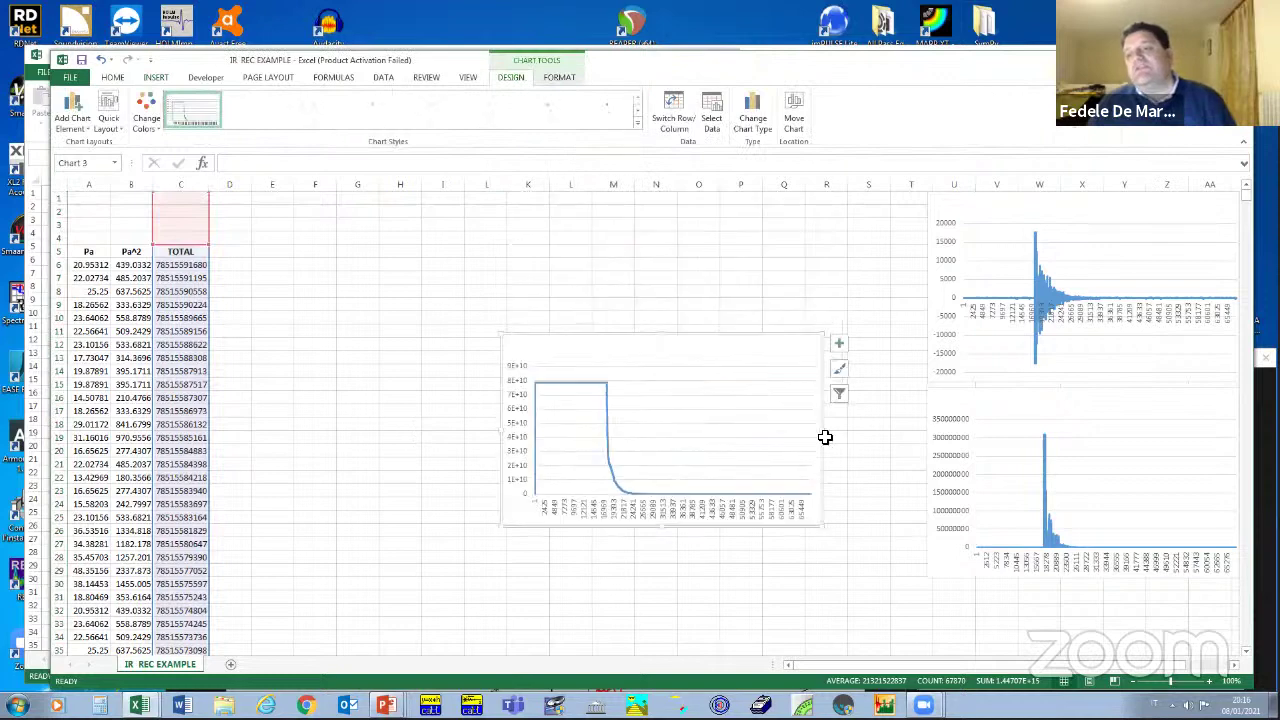
{"action": "left_click_drag", "start_coordinate": [823, 526], "coordinate": [987, 596]}
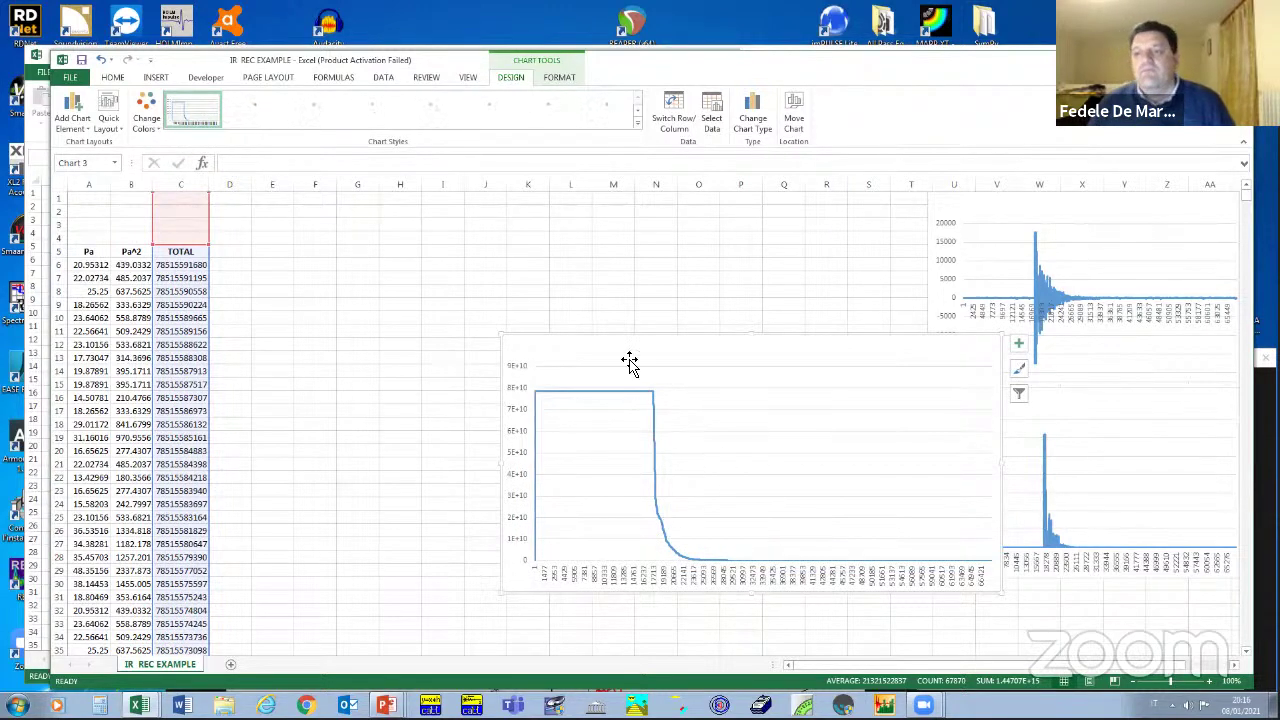
{"action": "left_click_drag", "start_coordinate": [629, 362], "coordinate": [631, 186]}
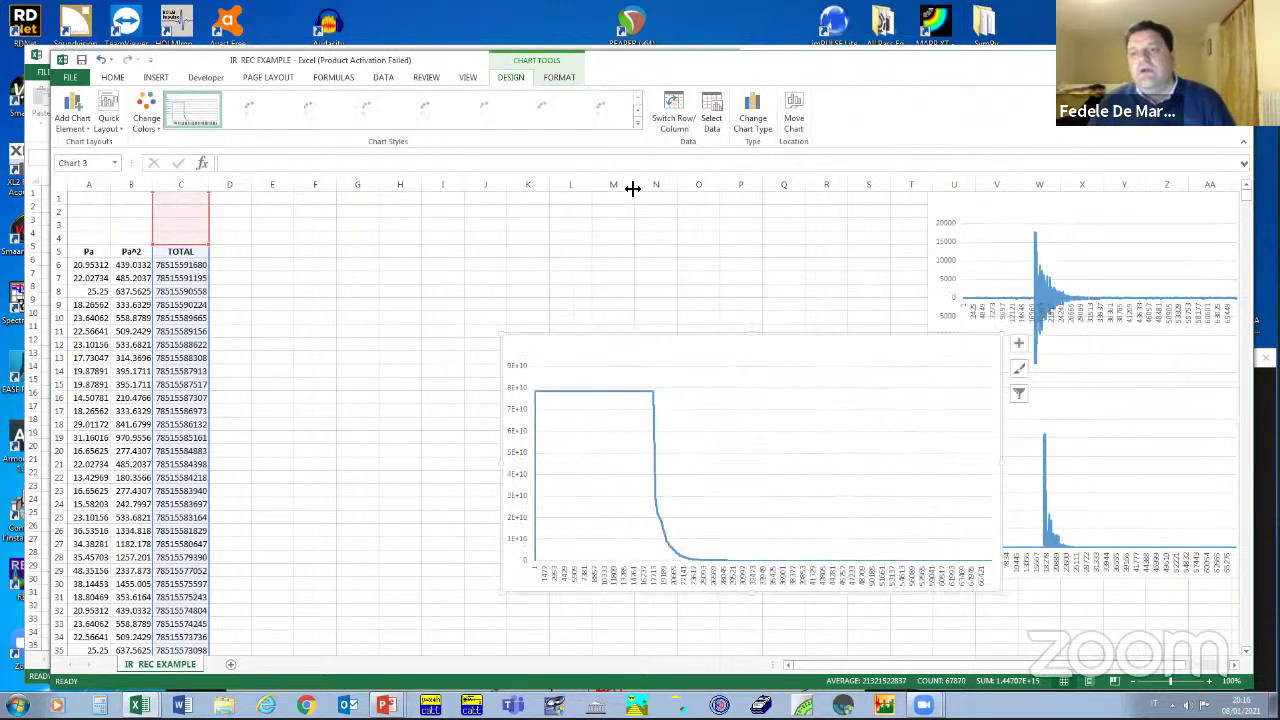
{"action": "left_click_drag", "start_coordinate": [649, 351], "coordinate": [681, 247]}
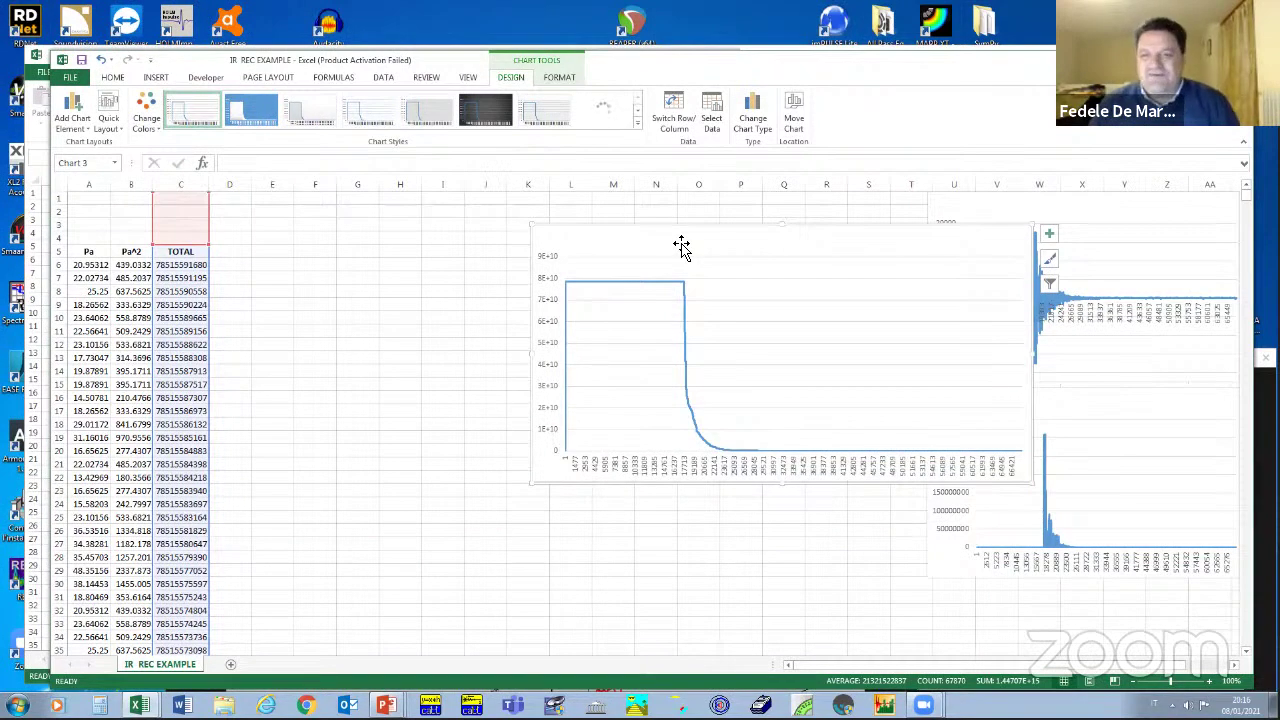
{"action": "left_click_drag", "start_coordinate": [681, 247], "coordinate": [855, 243]}
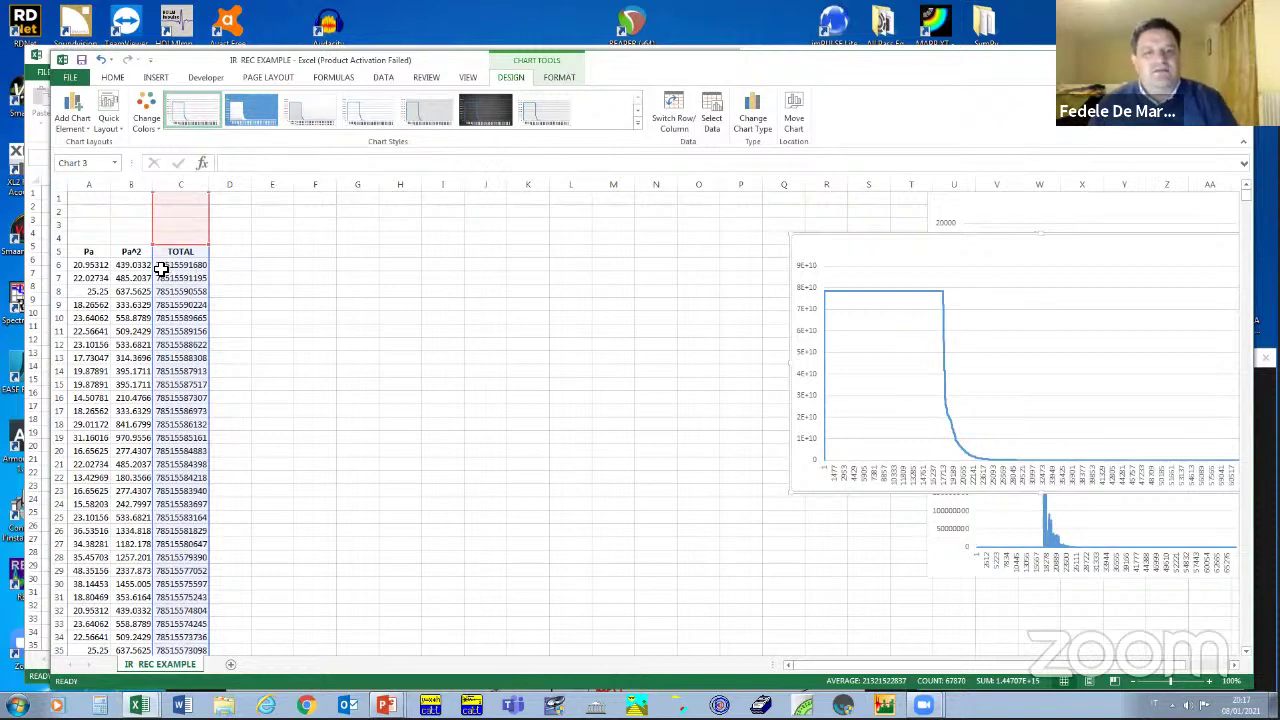
- Enter "Log IR" as the column heading in D5
{"action": "left_click", "coordinate": [231, 251]}
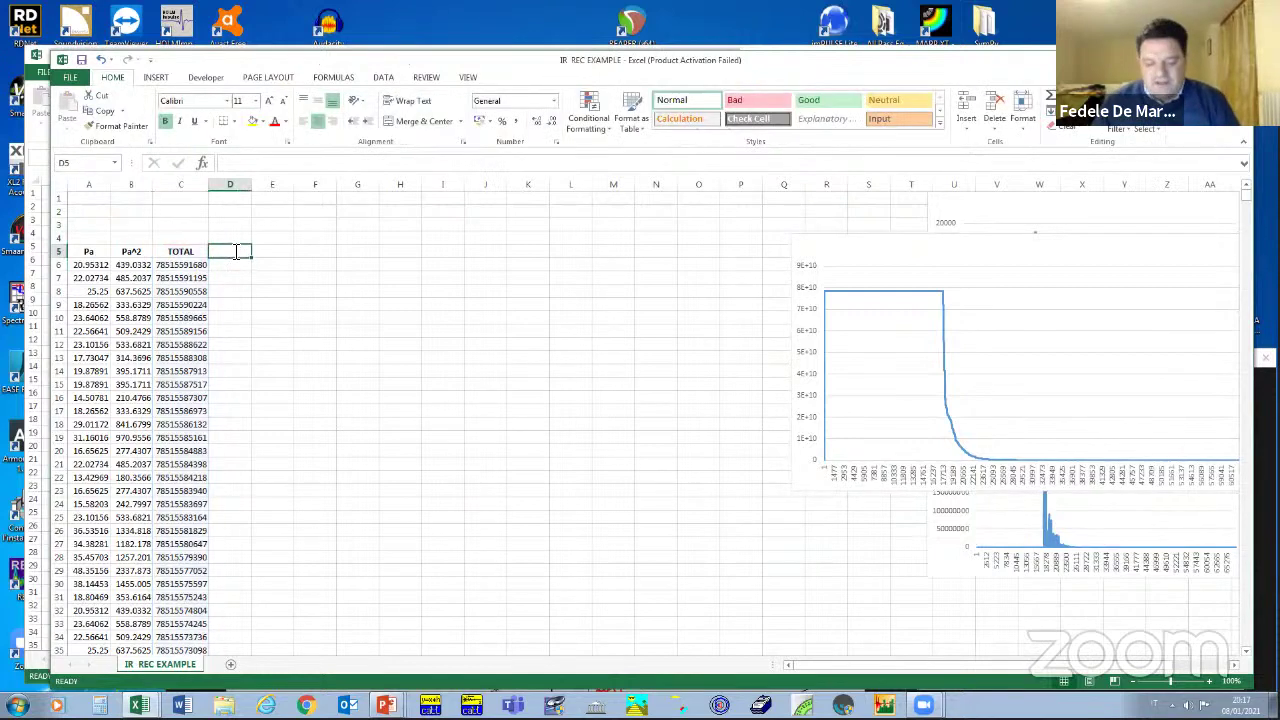
{"action": "type", "text": "Log"}
{"action": "left_click", "coordinate": [265, 255]}
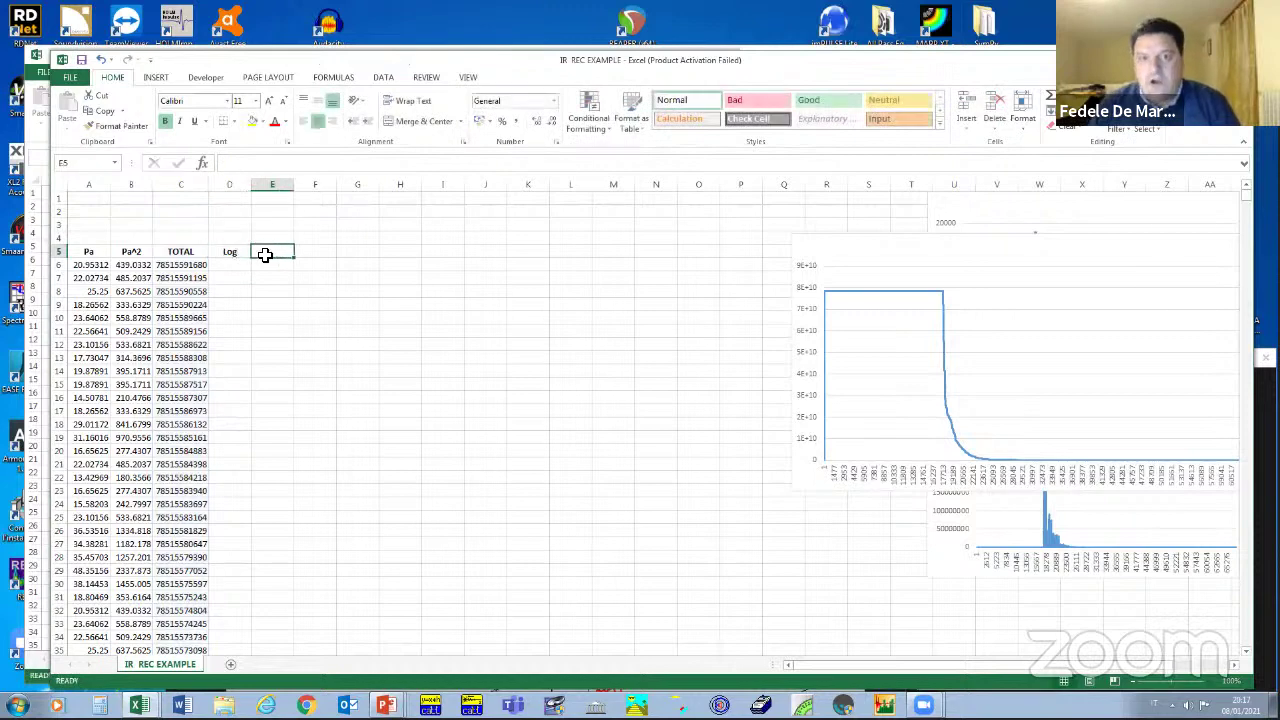
{"action": "left_click", "coordinate": [221, 256]}
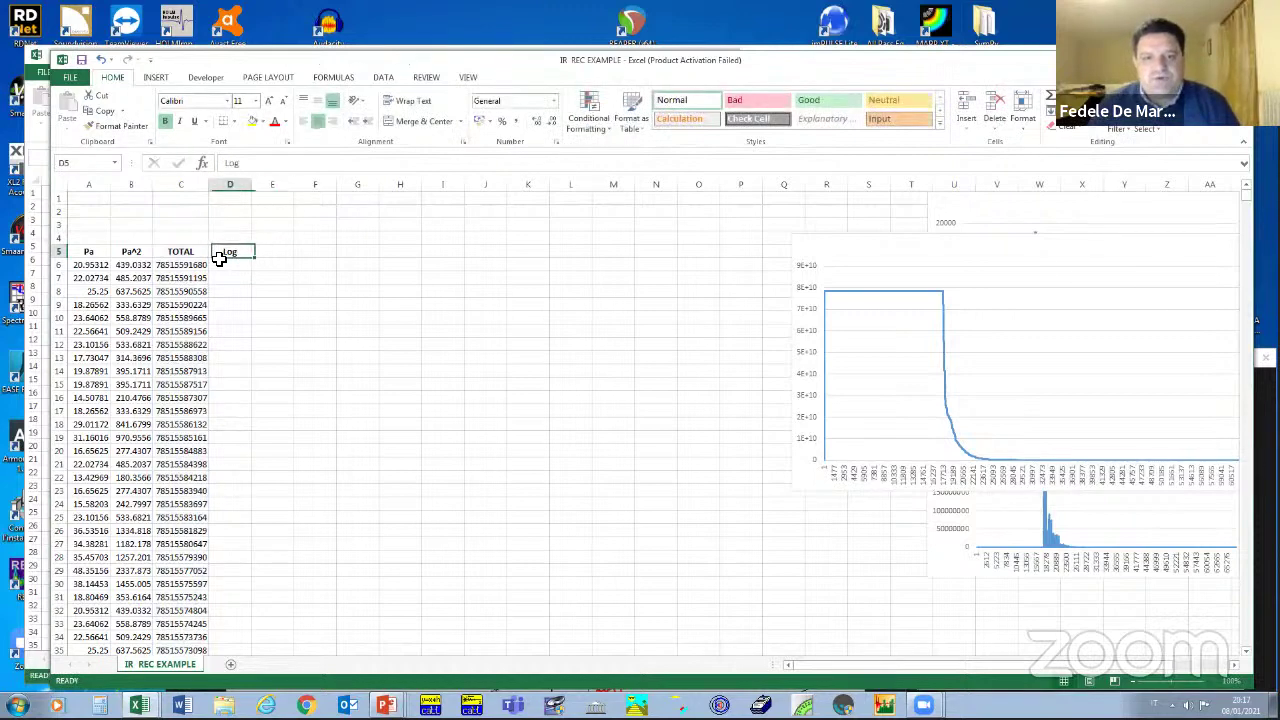
{"action": "left_click", "coordinate": [256, 167]}
{"action": "type", "text": "IR"}
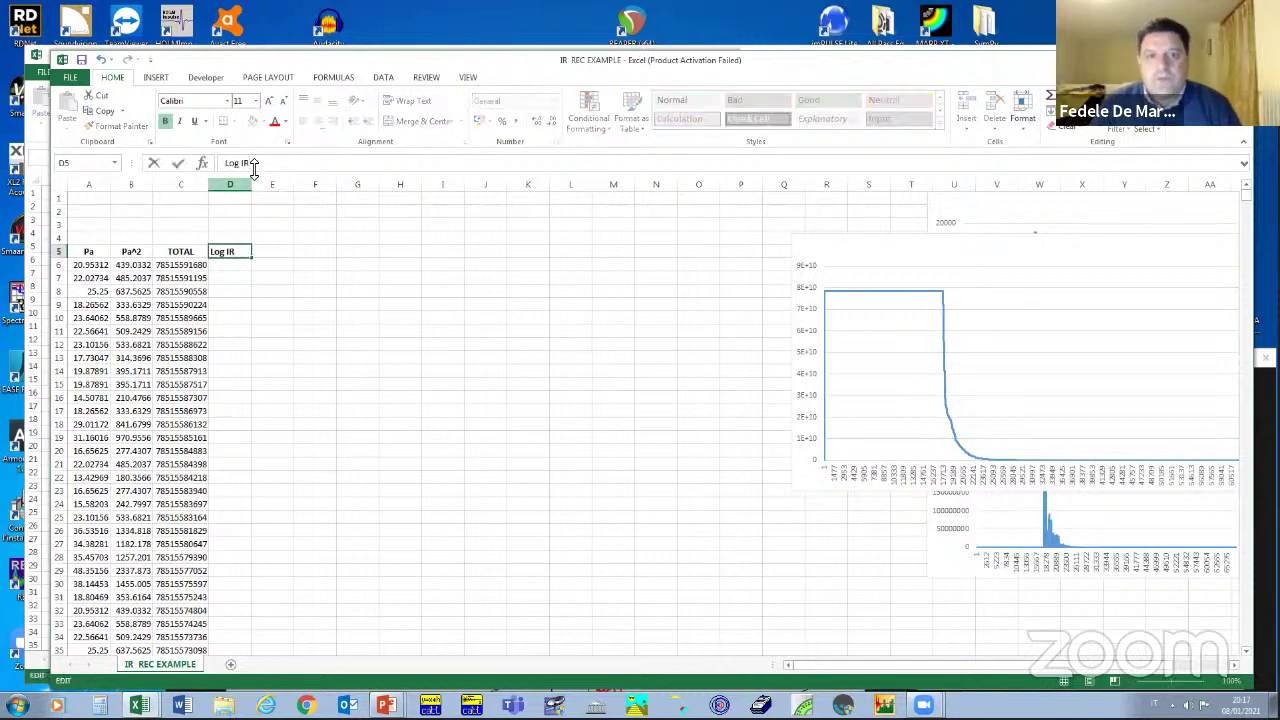
- Enter "Schroeder" as the column heading in E5 and widen column E slightly to fit it
{"action": "left_click", "coordinate": [277, 251]}
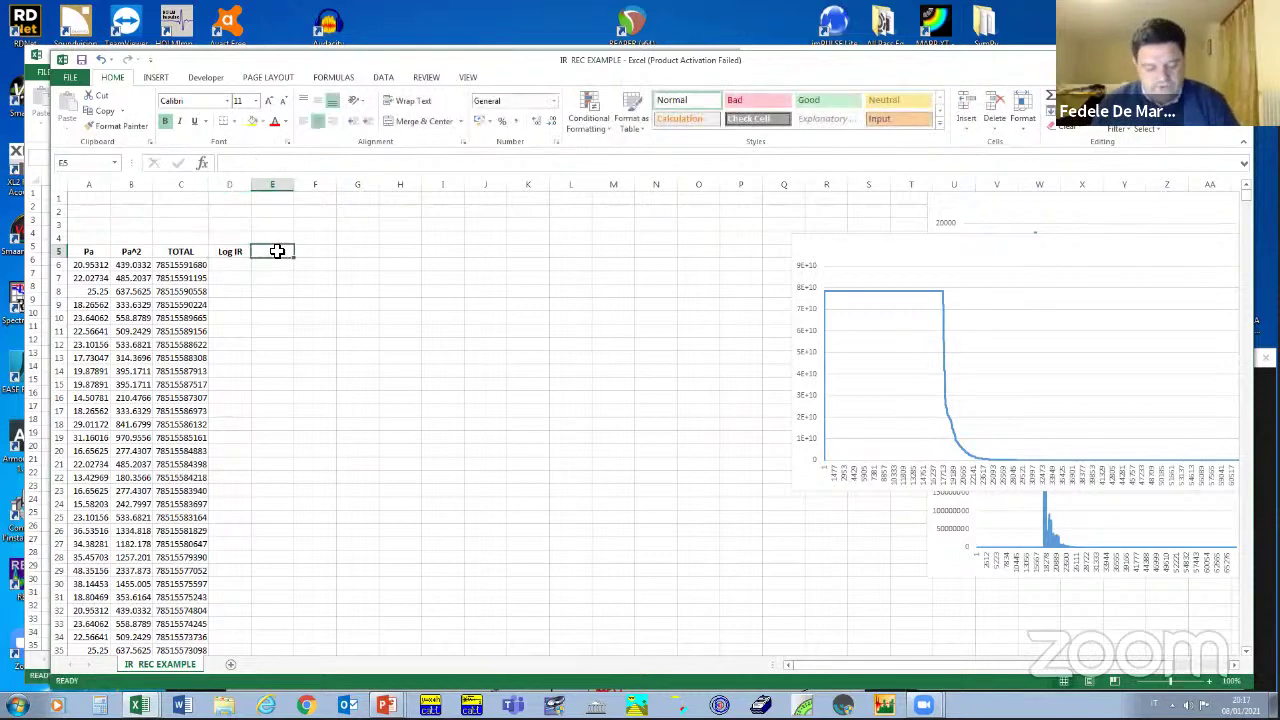
{"action": "type", "text": "s"}
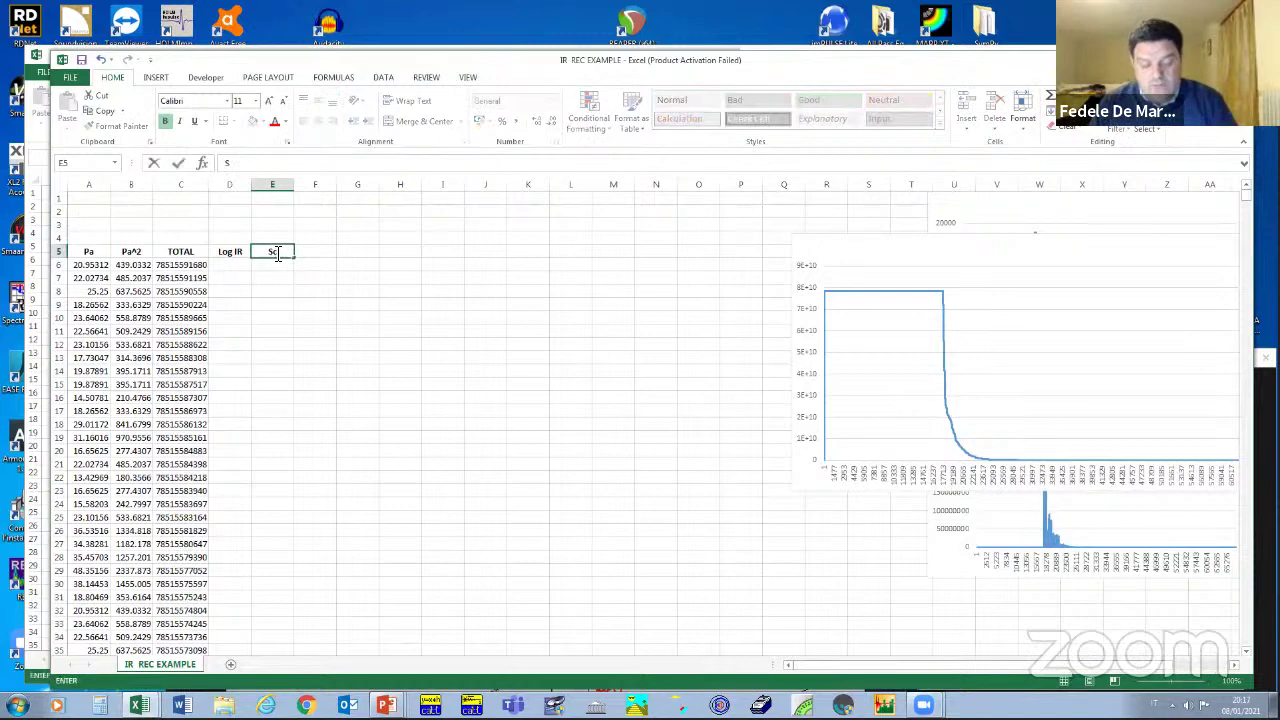
{"action": "type", "text": "chroeder"}
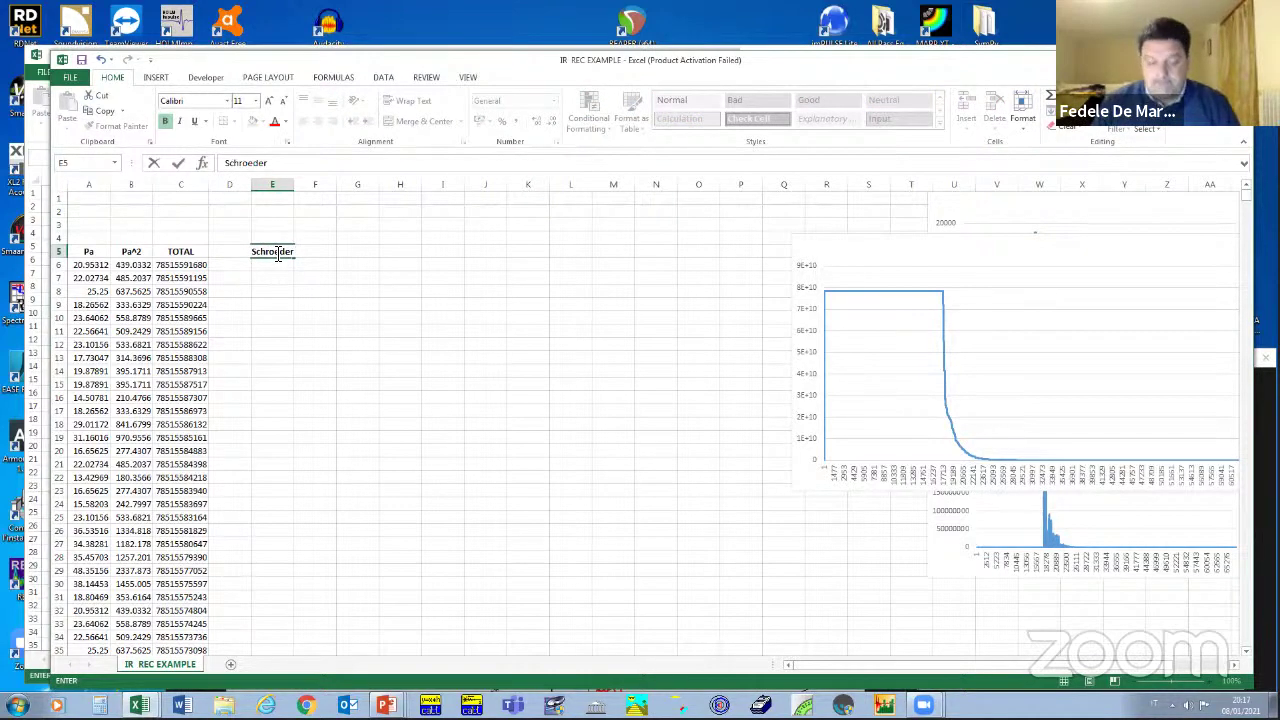
{"action": "key", "text": "Return"}
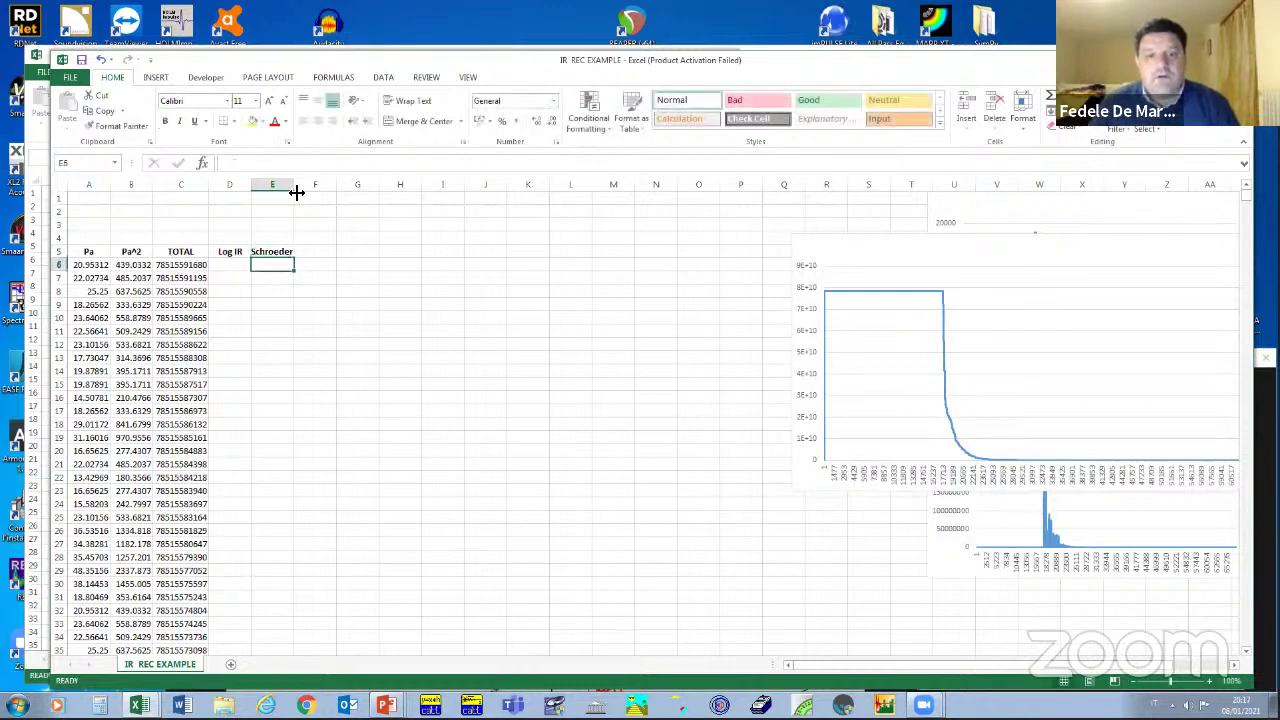
{"action": "left_click_drag", "start_coordinate": [296, 192], "coordinate": [308, 186]}
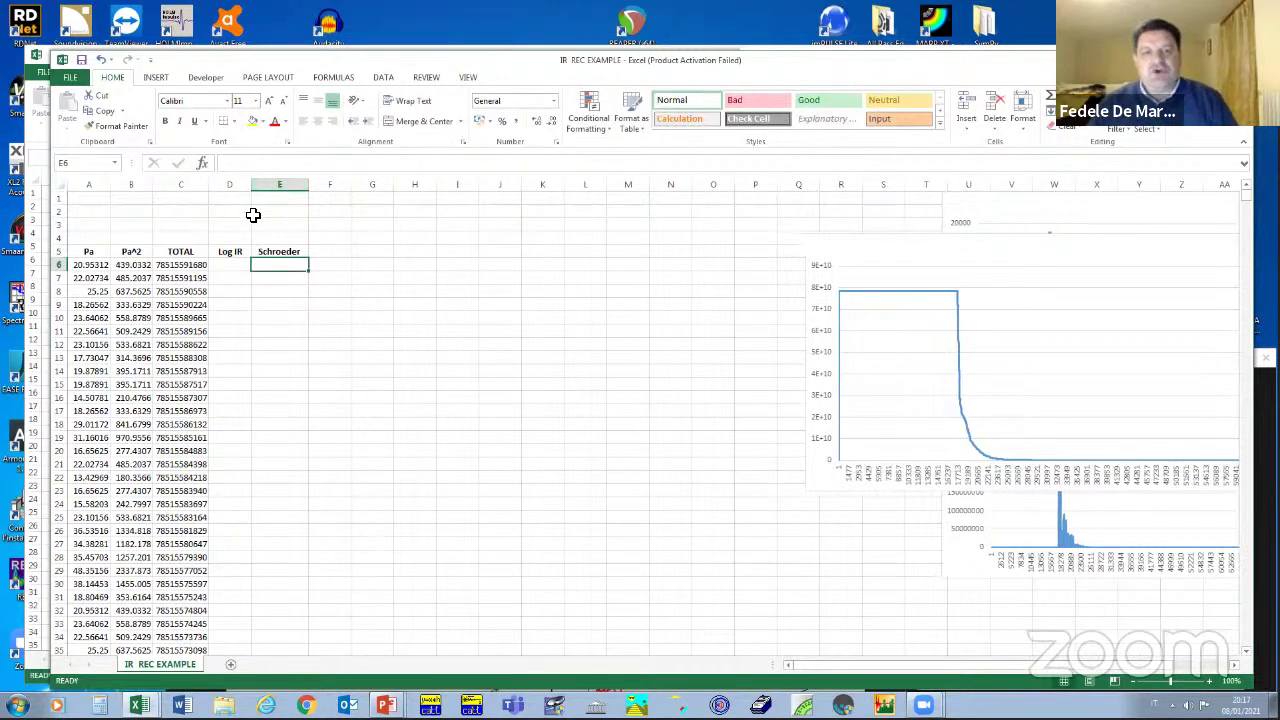
- Enter =10*LOG10(B6/0.00002^2) in D6 and fill it down the whole Log IR column
{"action": "left_click", "coordinate": [221, 264]}
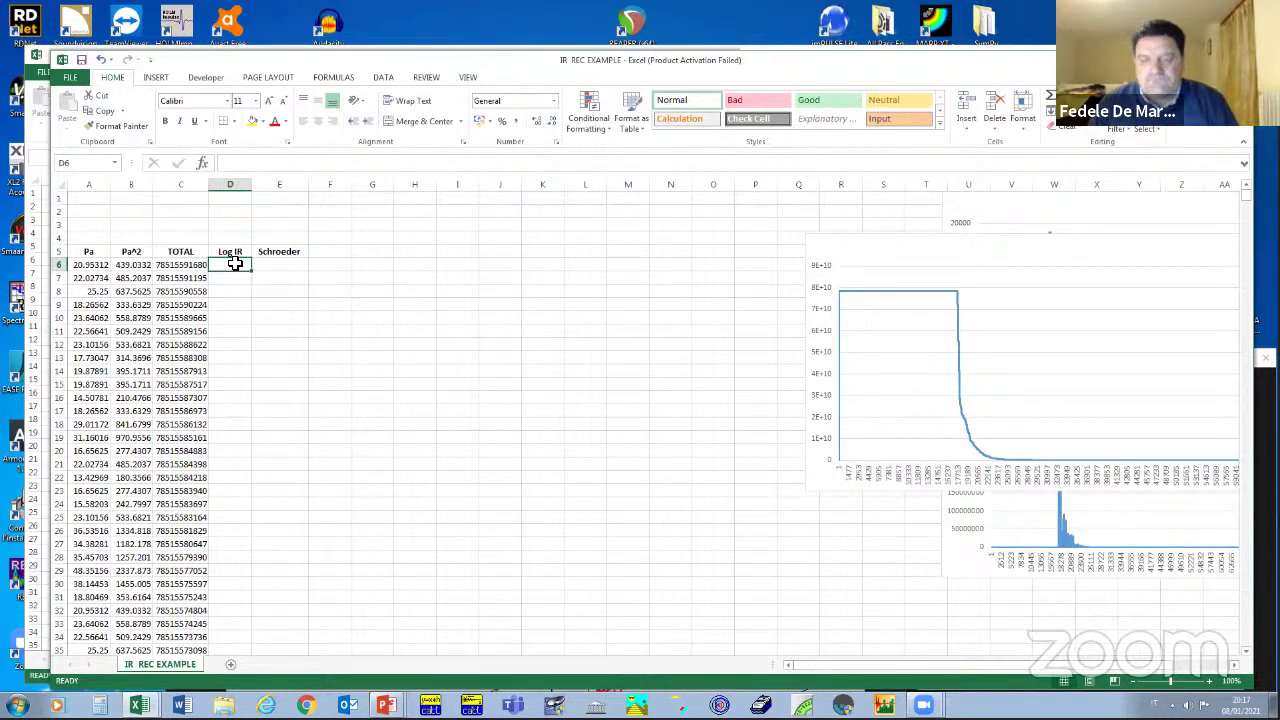
{"action": "type", "text": "="}
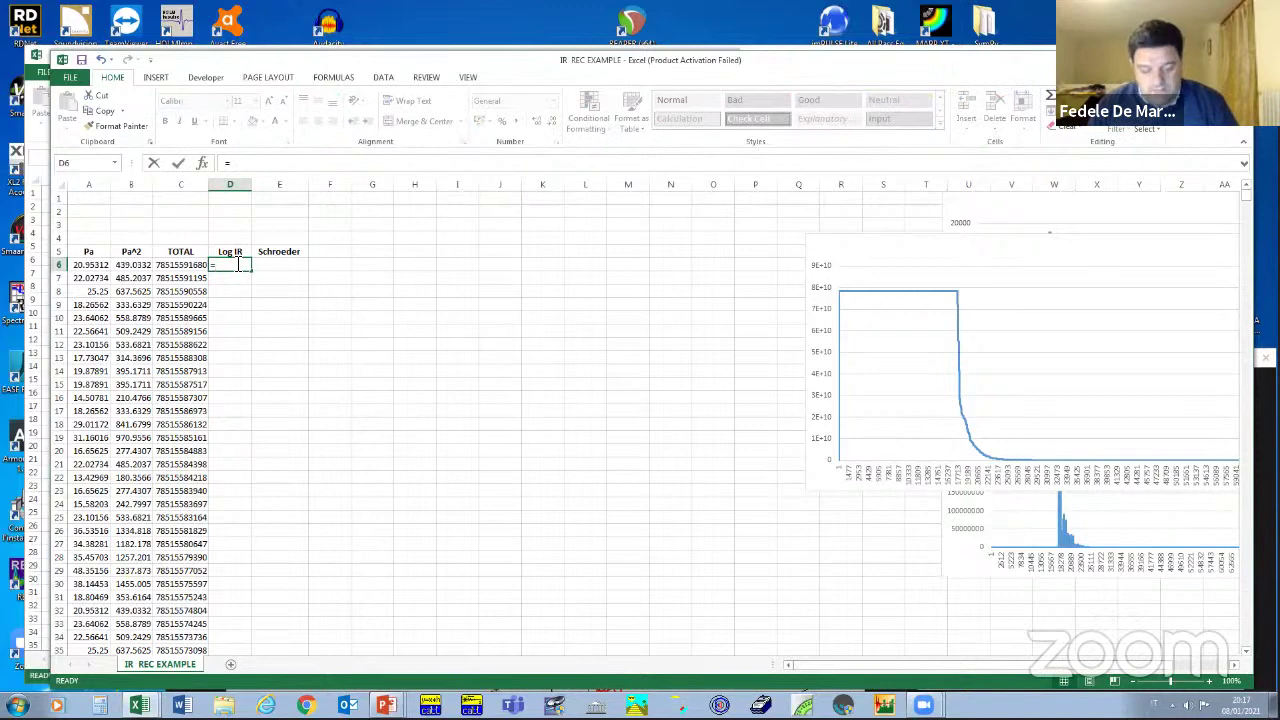
{"action": "type", "text": "10*"}
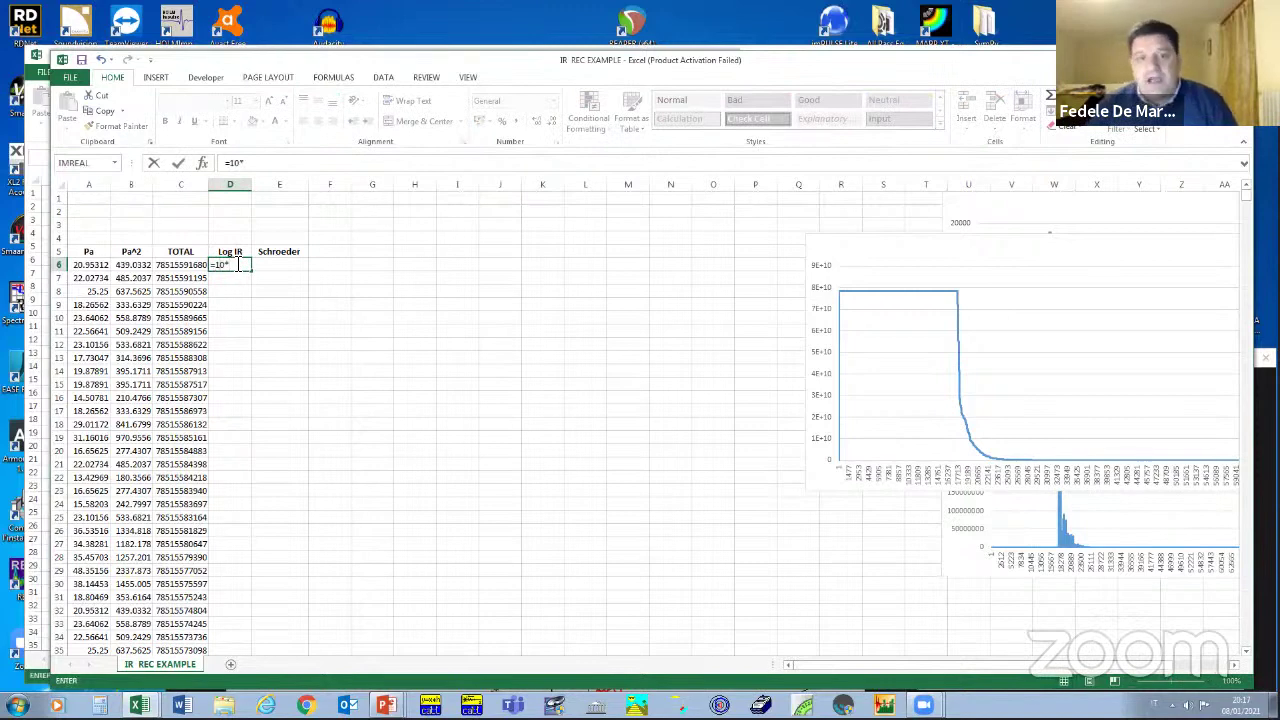
{"action": "type", "text": "Lo"}
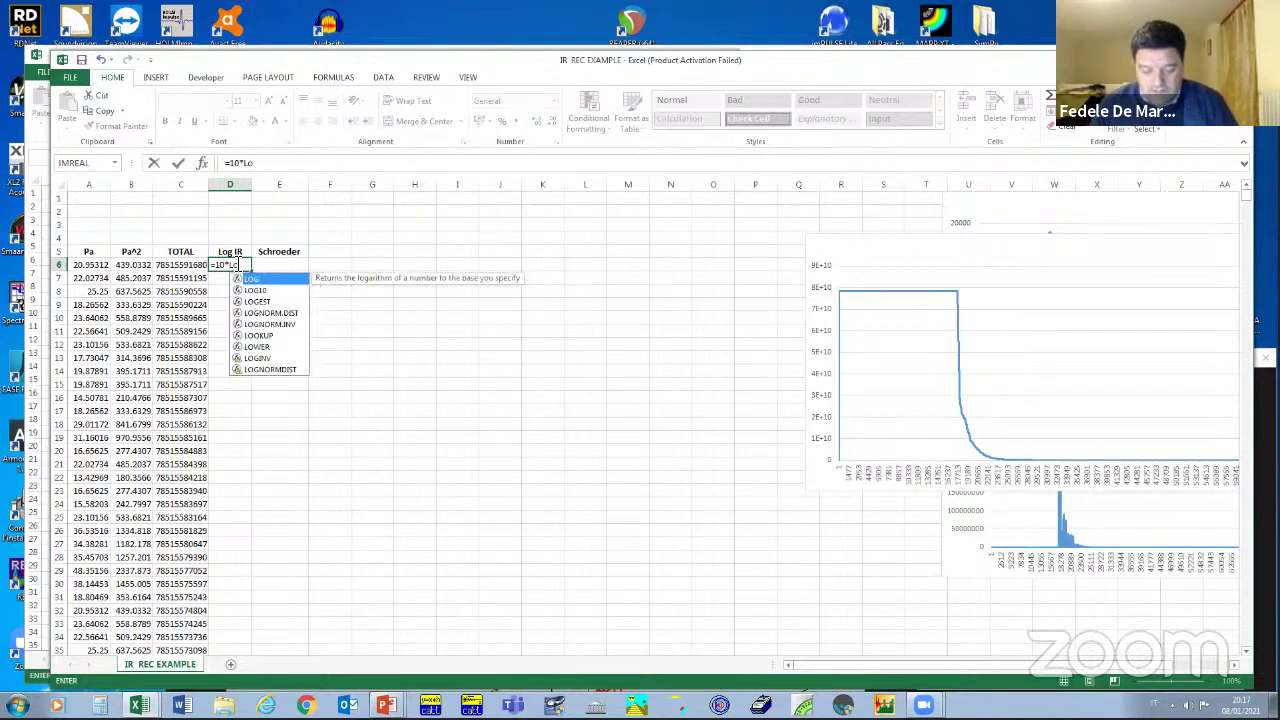
{"action": "type", "text": "g"}
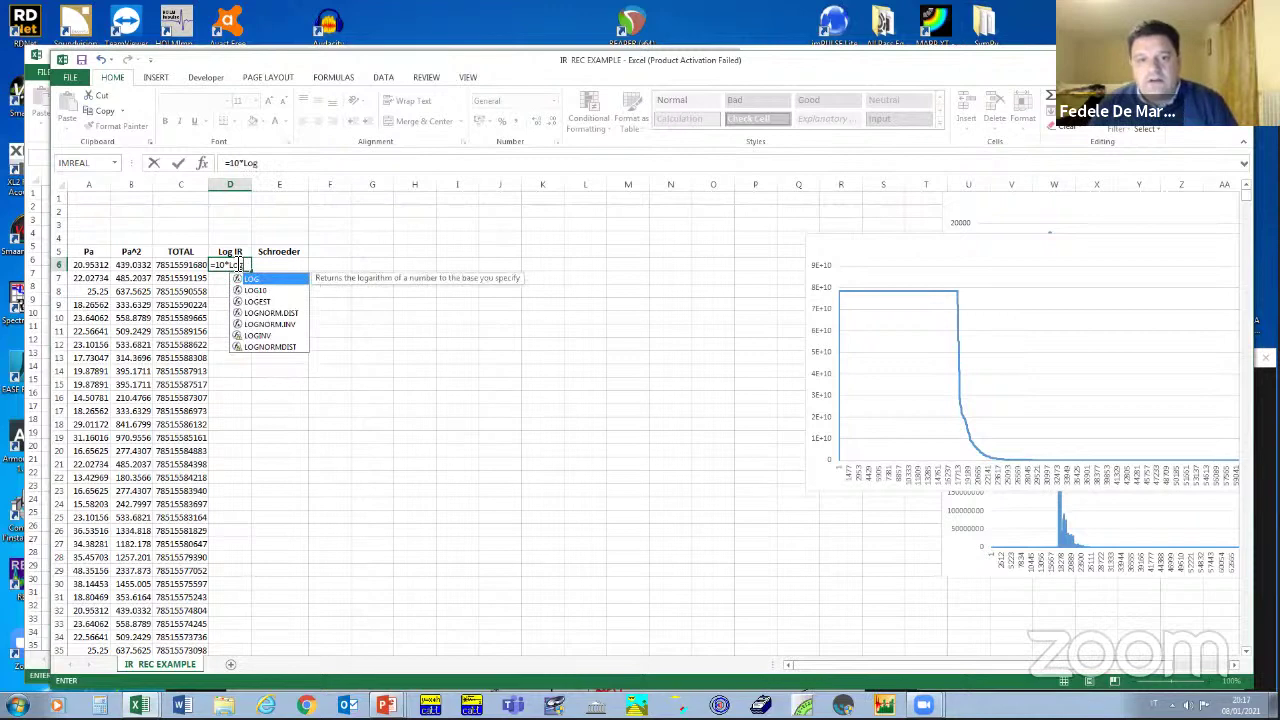
{"action": "left_click", "coordinate": [256, 291]}
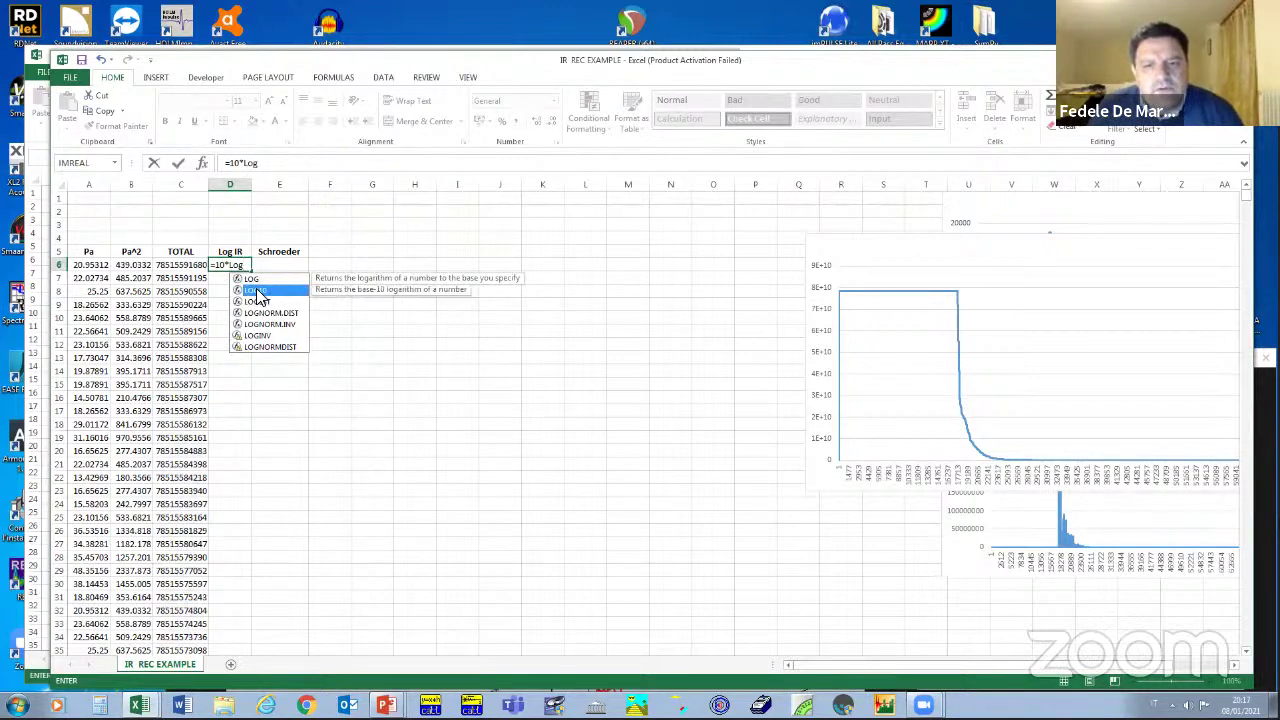
{"action": "double_click", "coordinate": [256, 291]}
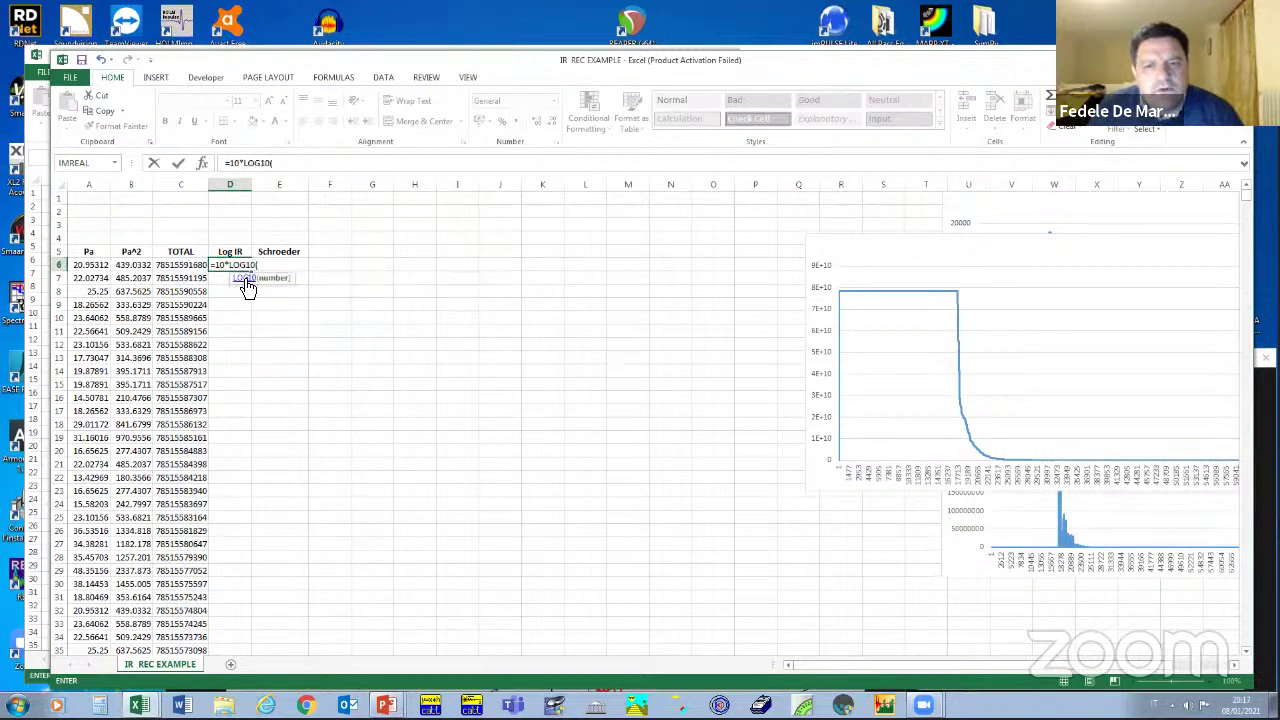
{"action": "left_click", "coordinate": [135, 264]}
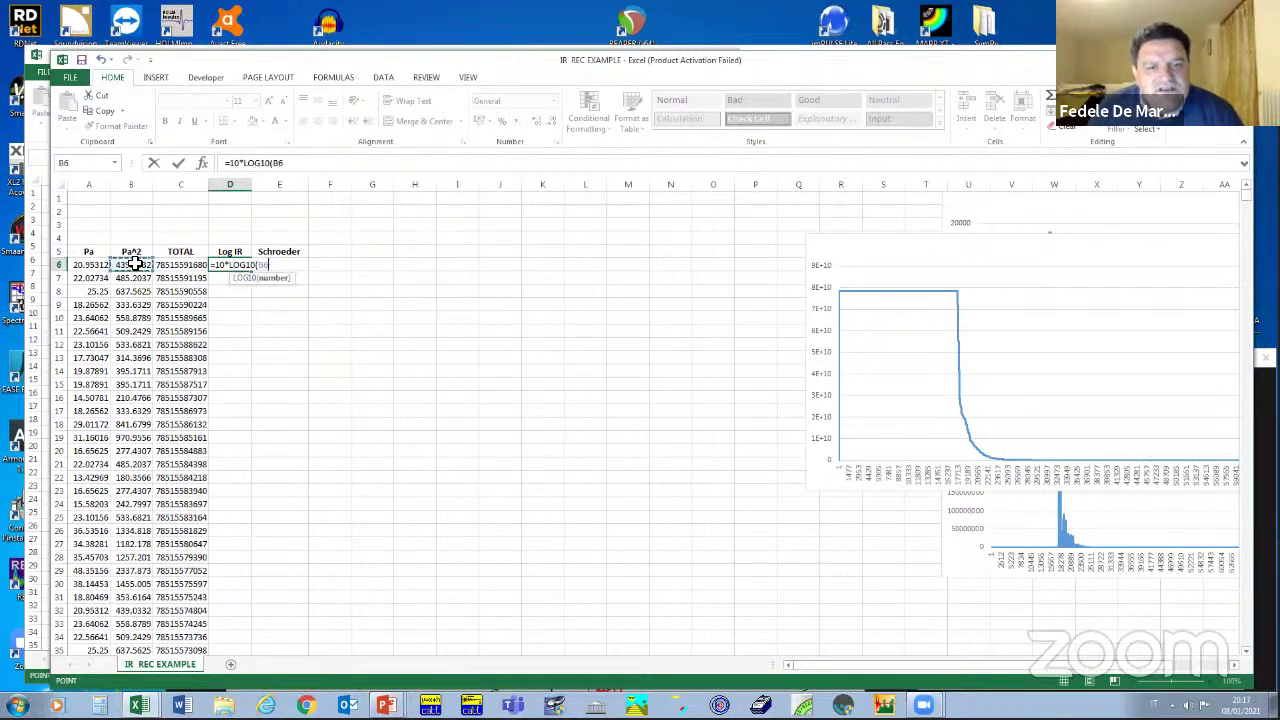
{"action": "type", "text": "/"}
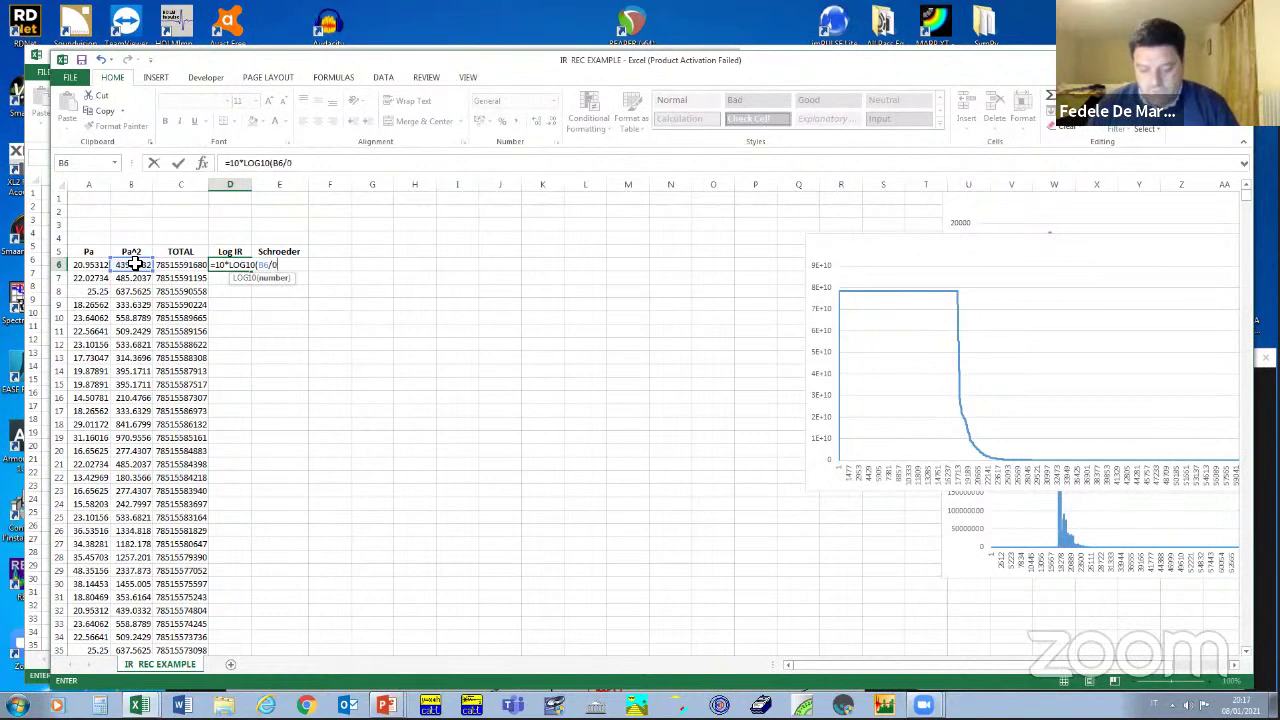
{"action": "type", "text": "0.000"}
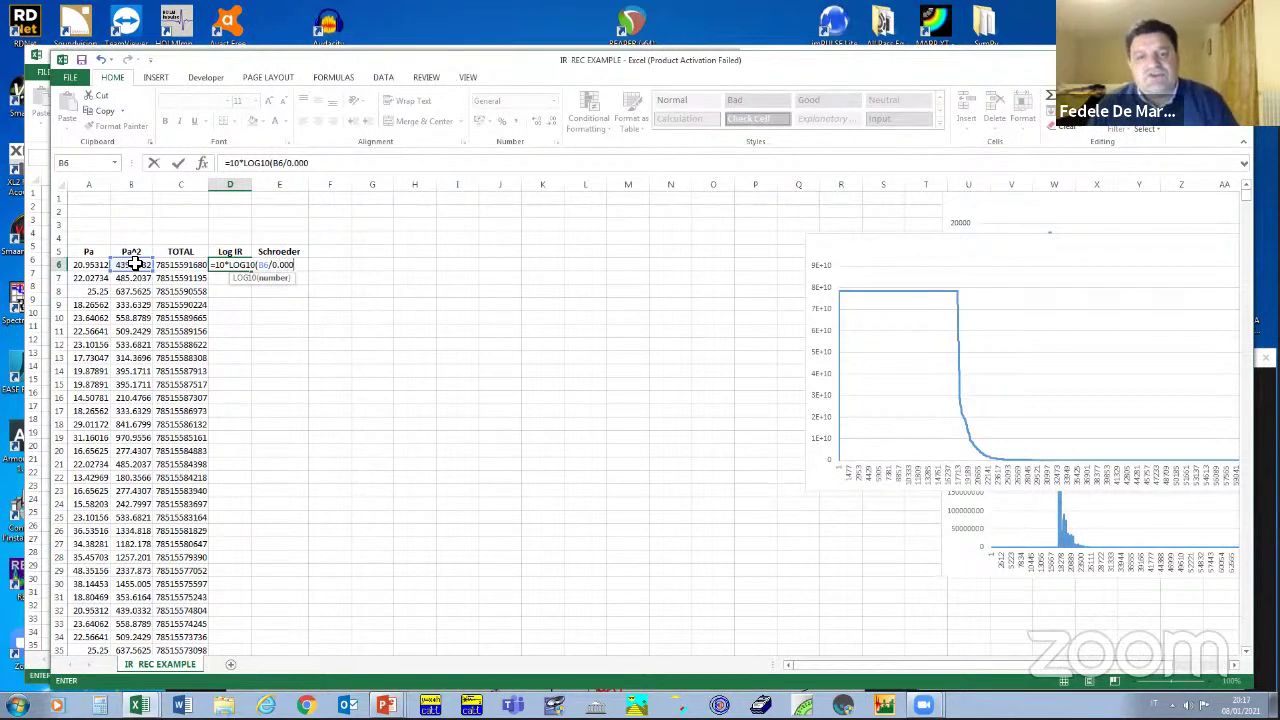
{"action": "type", "text": "02"}
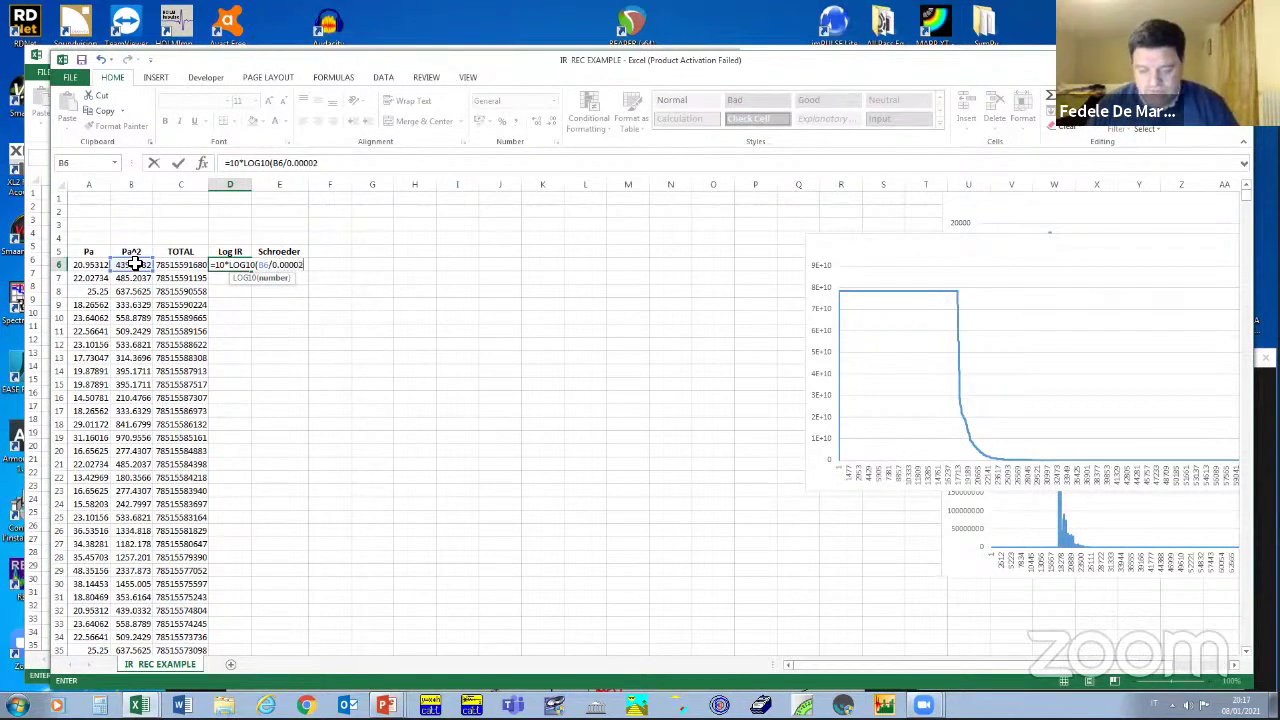
{"action": "type", "text": "^2"}
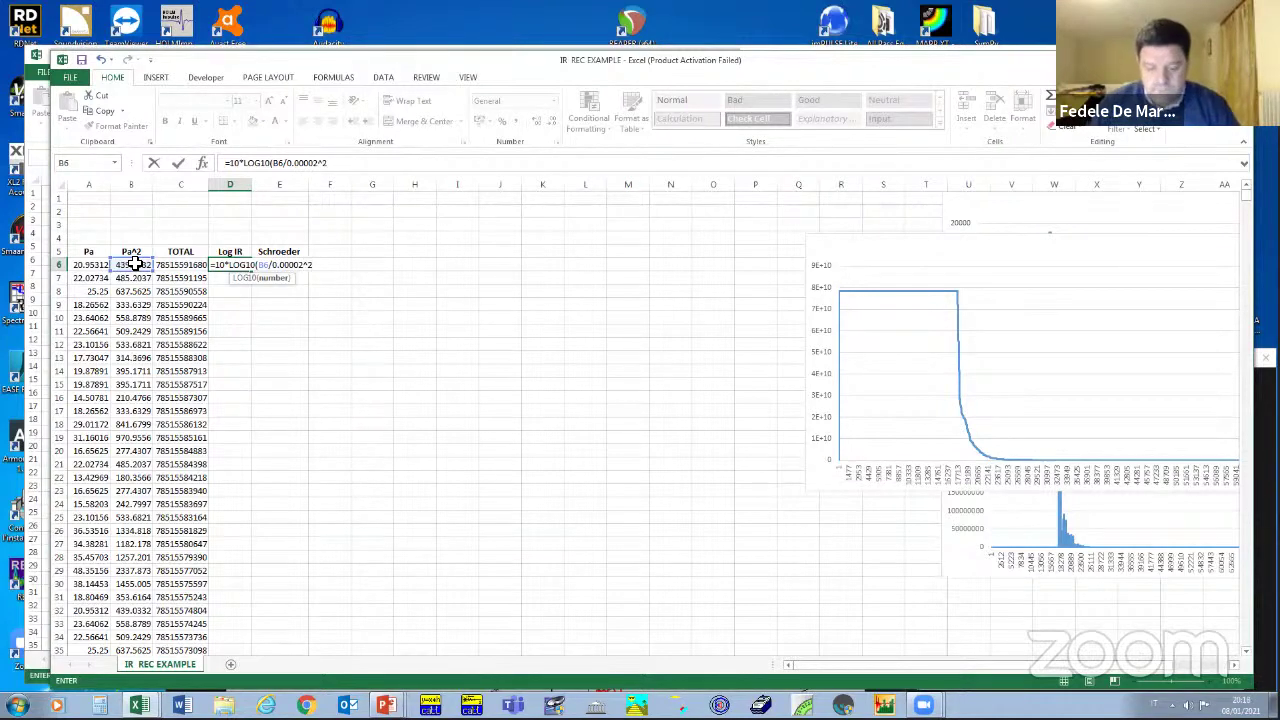
{"action": "key", "text": "Return"}
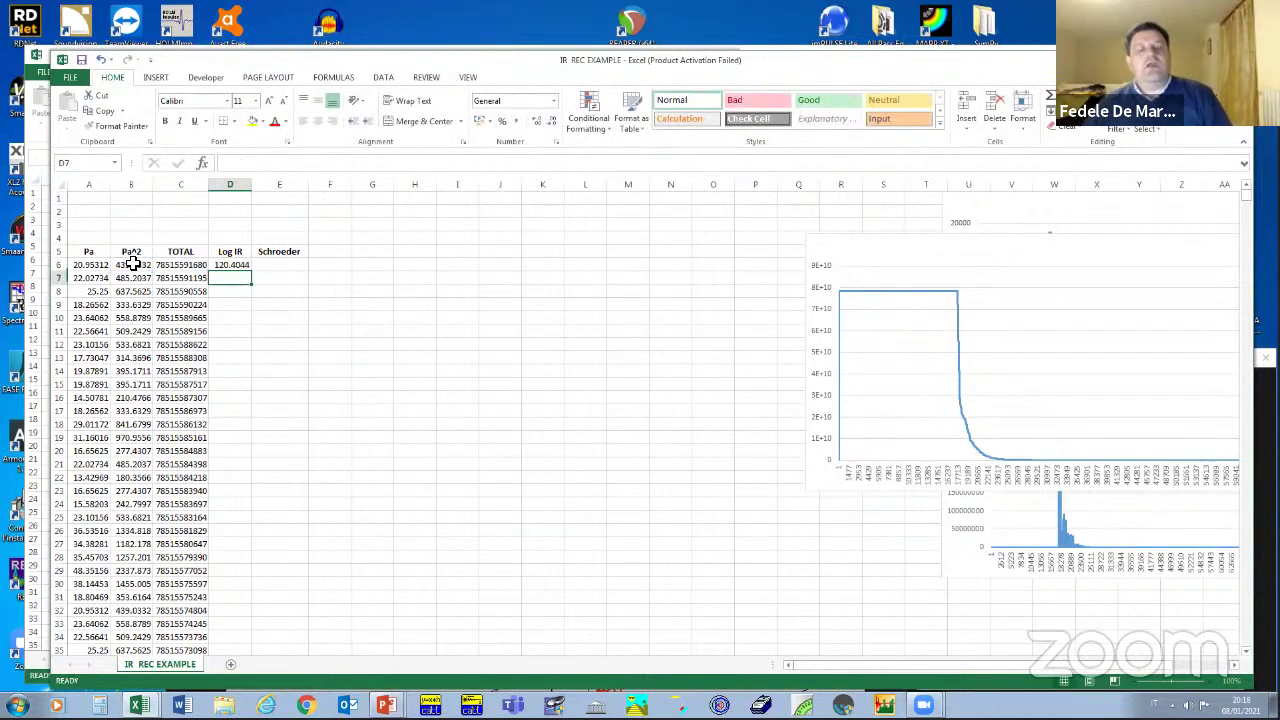
{"action": "left_click", "coordinate": [225, 267]}
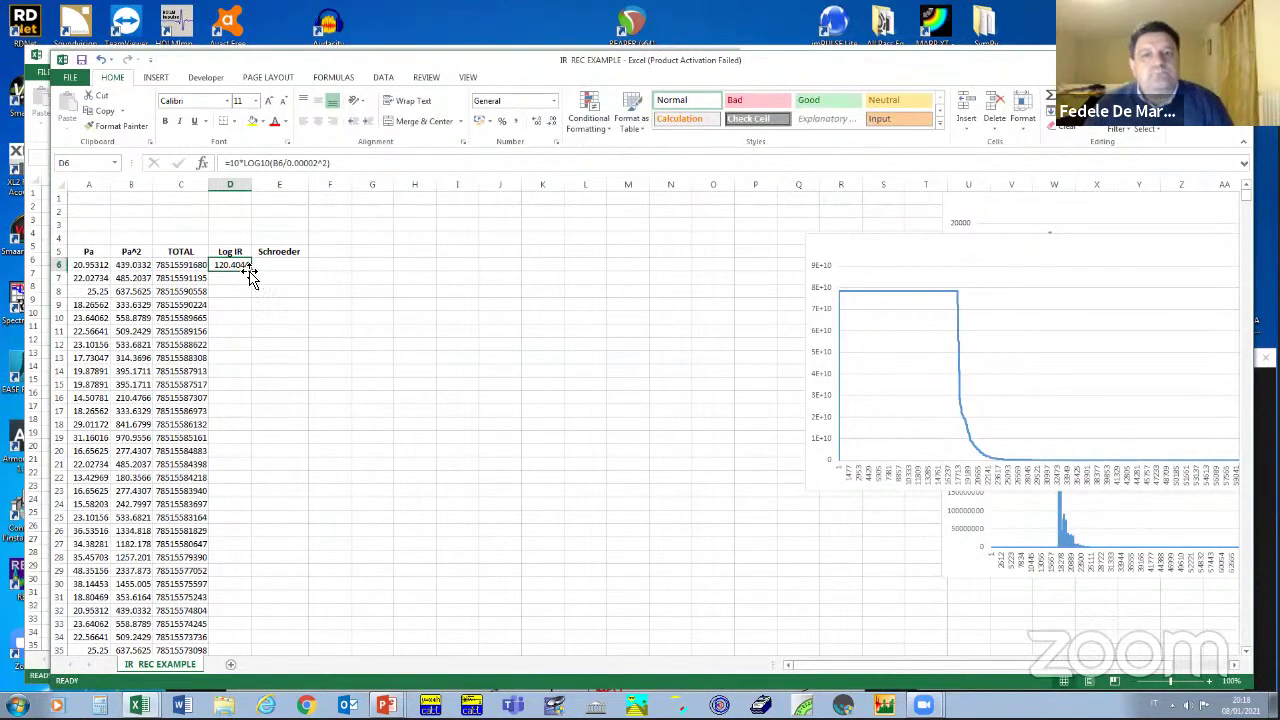
{"action": "double_click", "coordinate": [254, 273]}
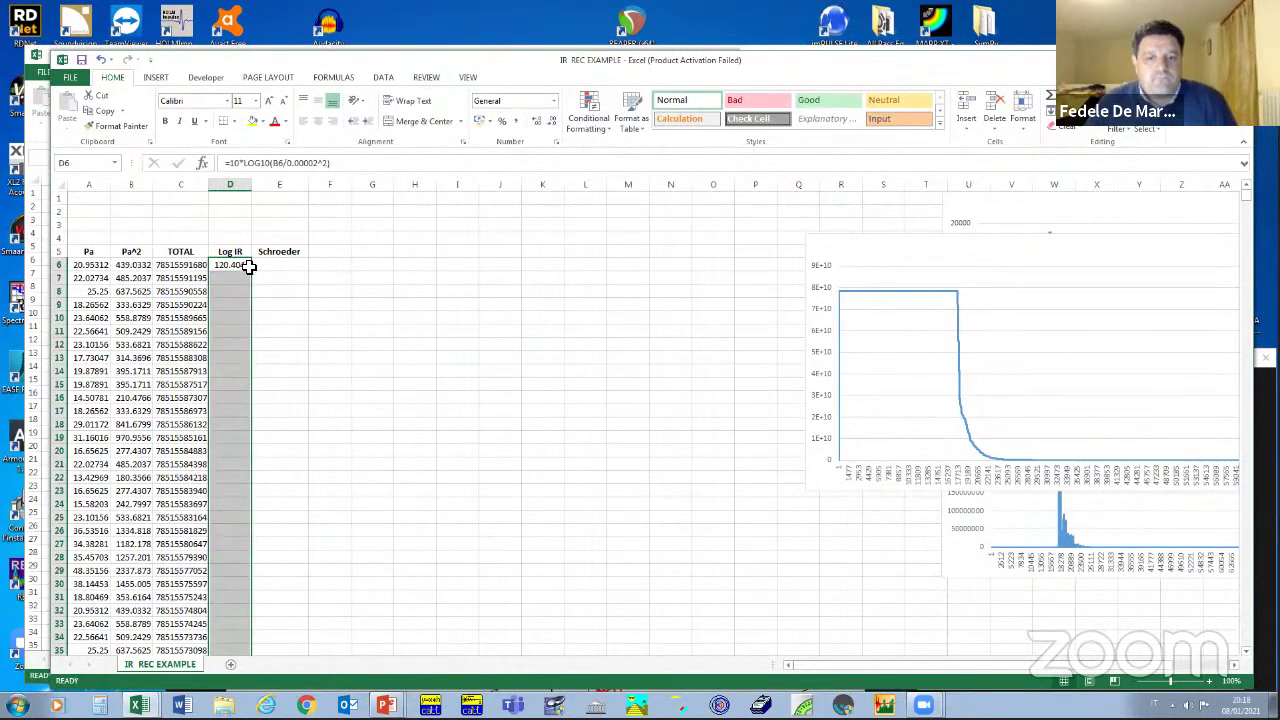
- Insert a 2-D line chart of the Log IR values in column D and enlarge it to span about columns K to AA
{"action": "left_click", "coordinate": [242, 185]}
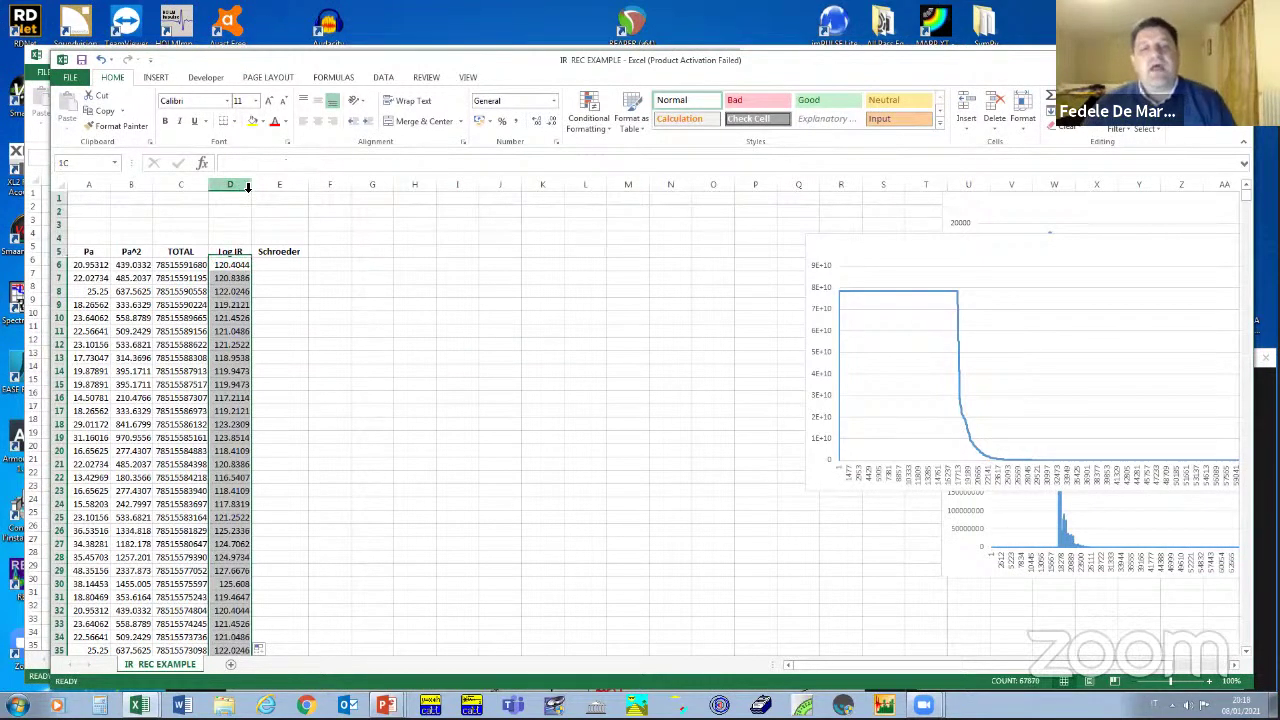
{"action": "left_click", "coordinate": [155, 78]}
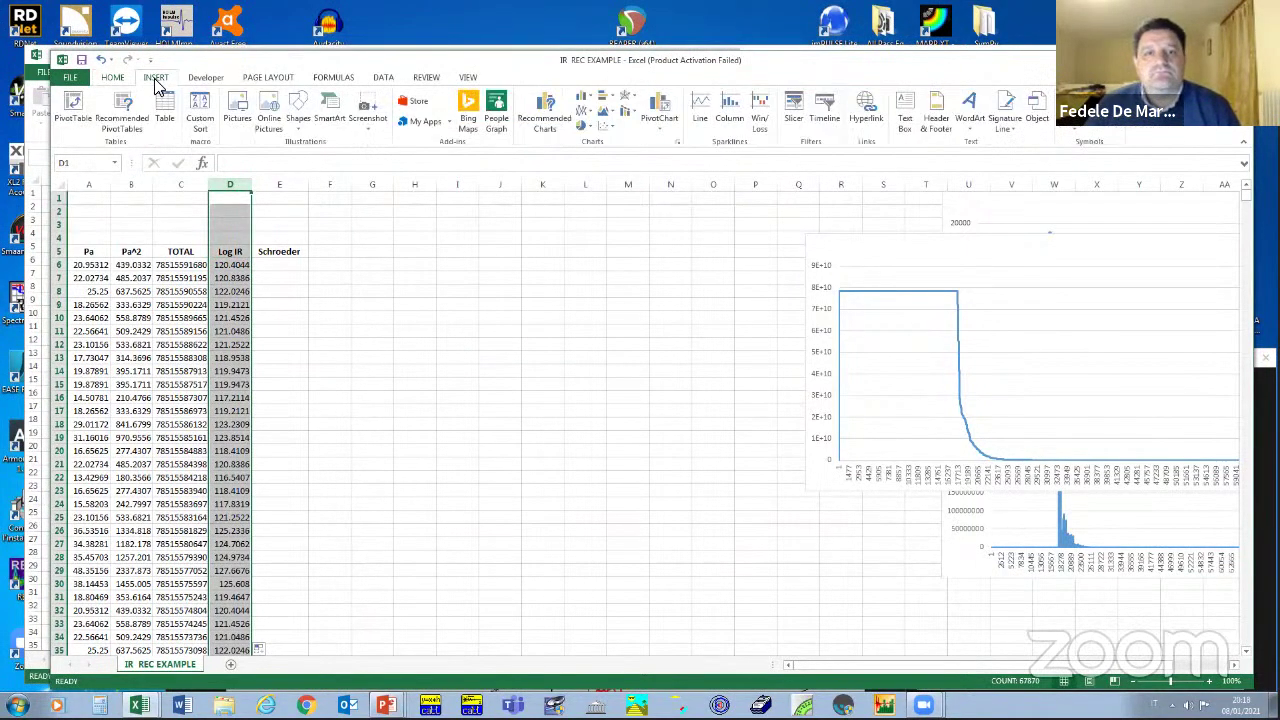
{"action": "left_click", "coordinate": [580, 113]}
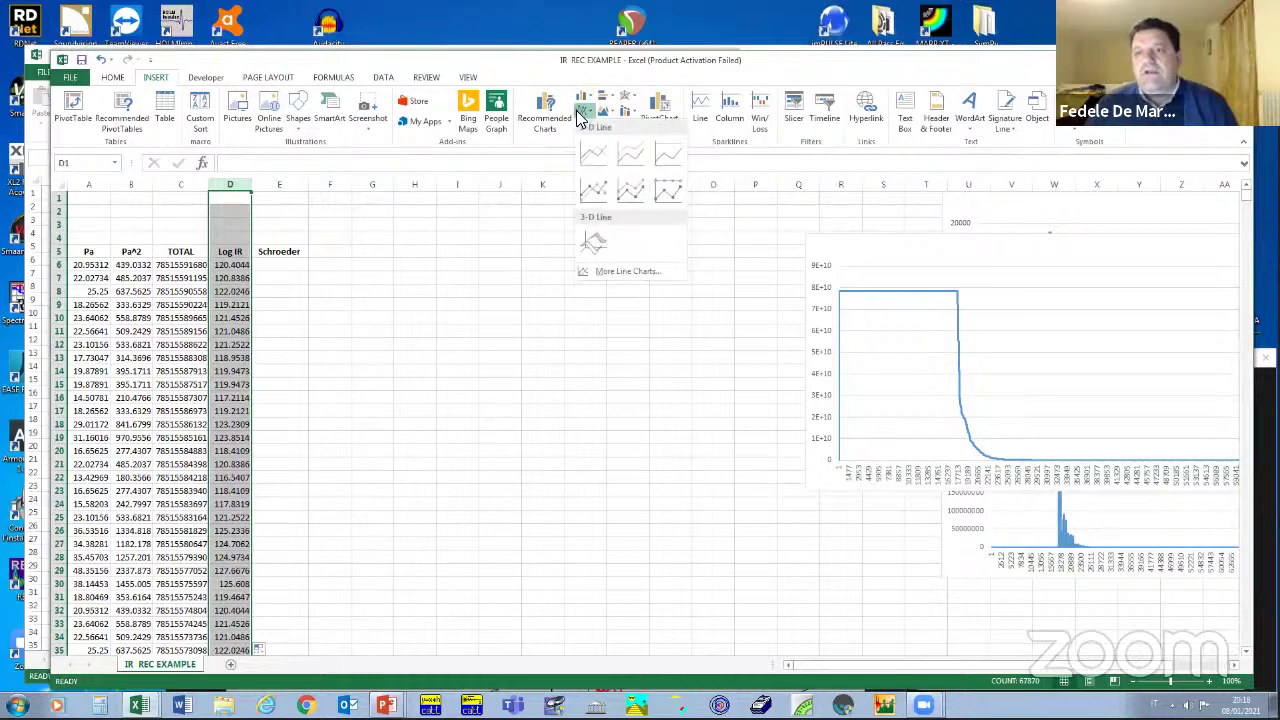
{"action": "left_click", "coordinate": [597, 251]}
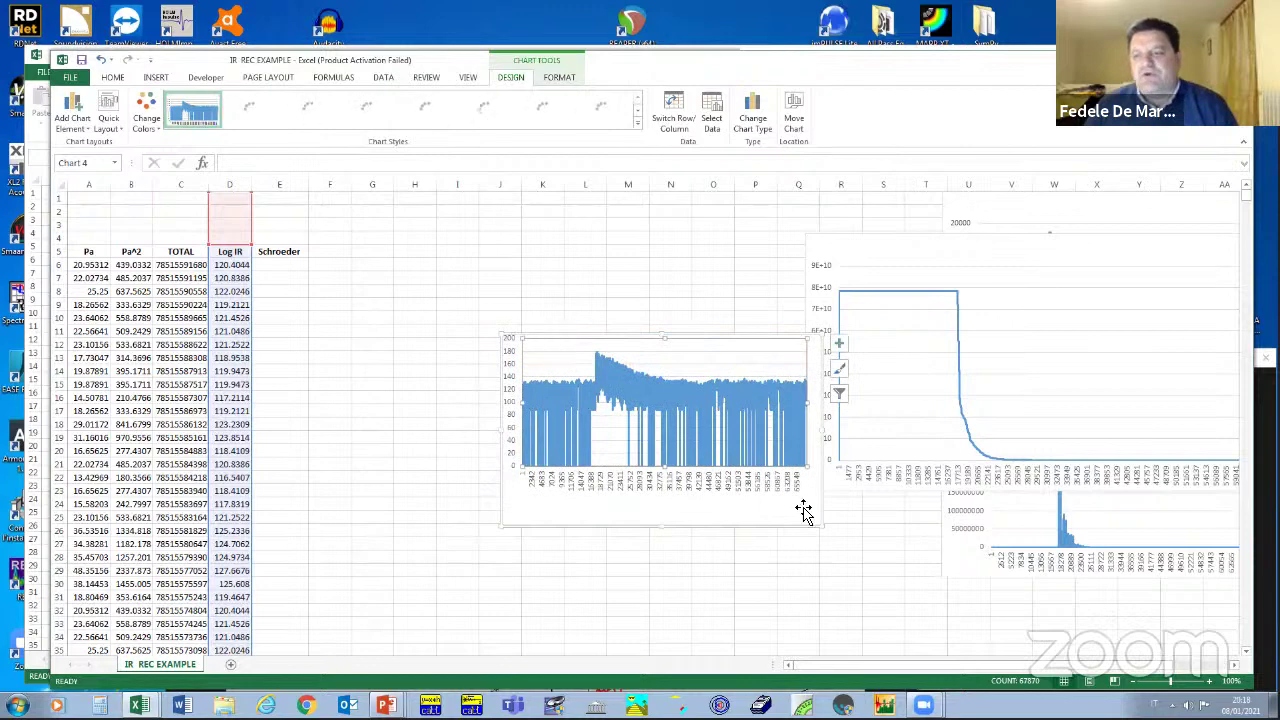
{"action": "left_click_drag", "start_coordinate": [820, 525], "coordinate": [1010, 645]}
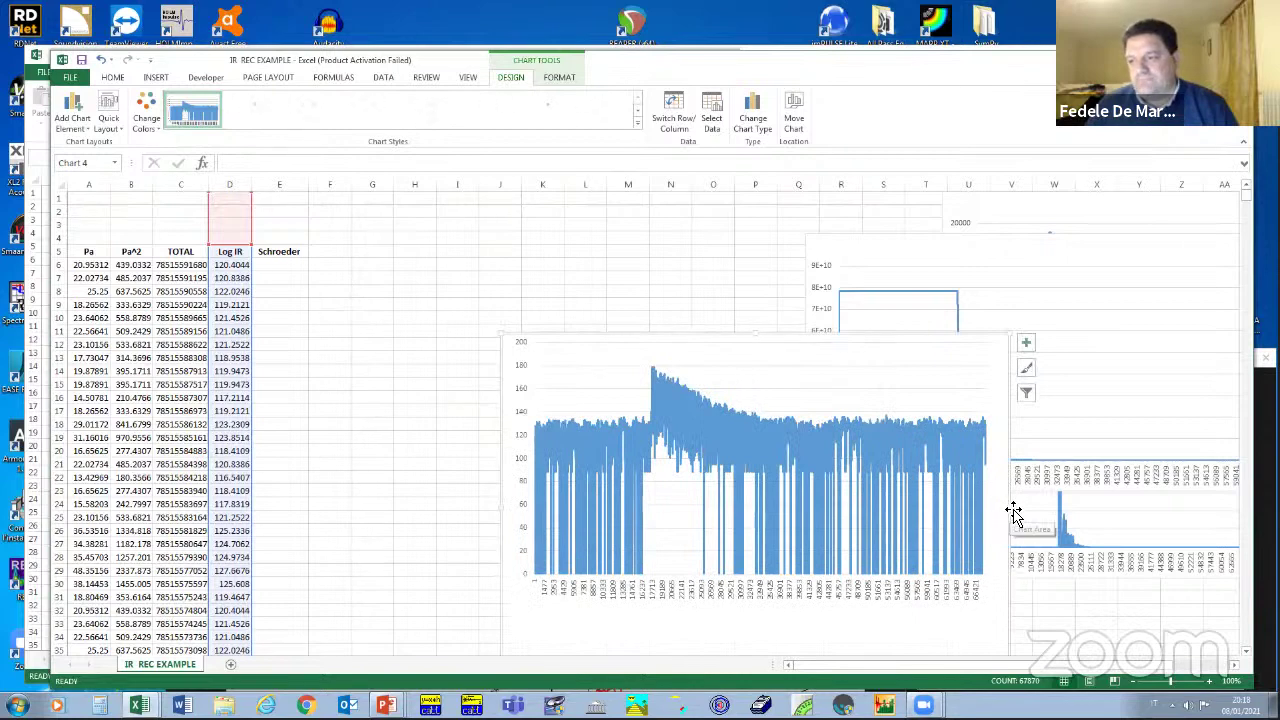
{"action": "left_click_drag", "start_coordinate": [1011, 506], "coordinate": [1234, 508]}
- Copy the D6 formula across into E6 and fill it down the whole Schroeder column
{"action": "left_click", "coordinate": [240, 267]}
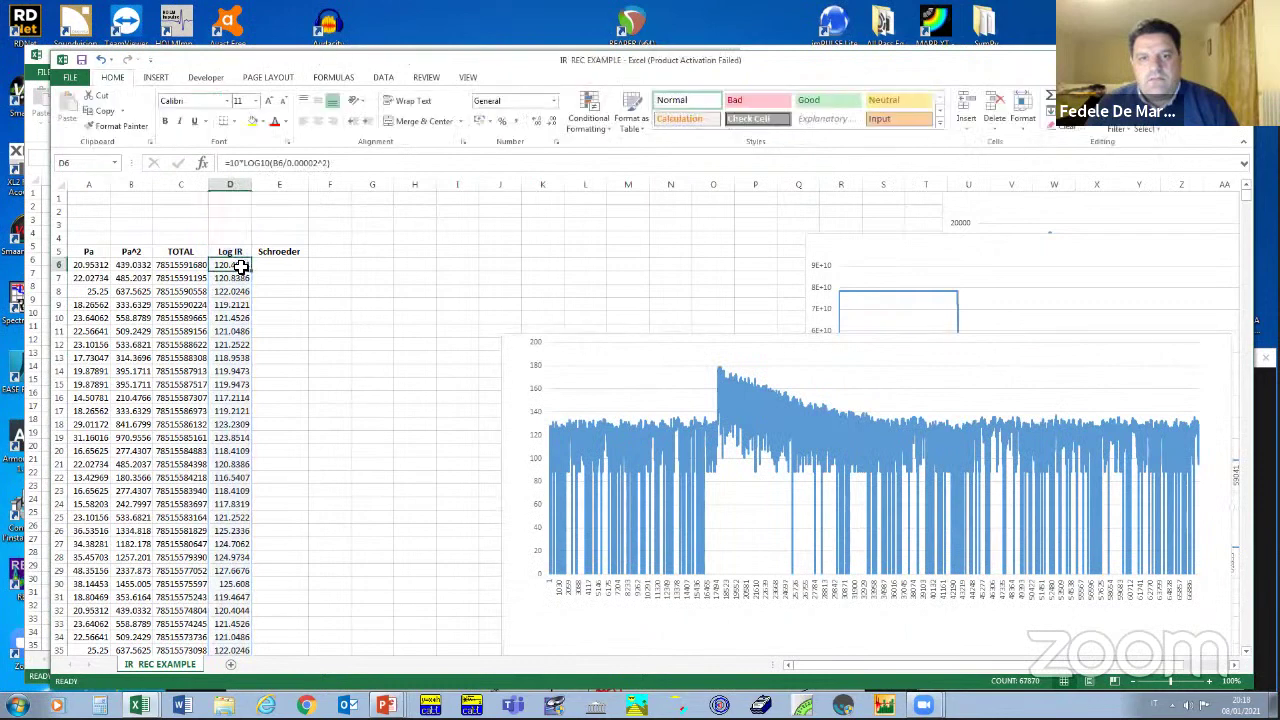
{"action": "left_click_drag", "start_coordinate": [256, 272], "coordinate": [286, 266]}
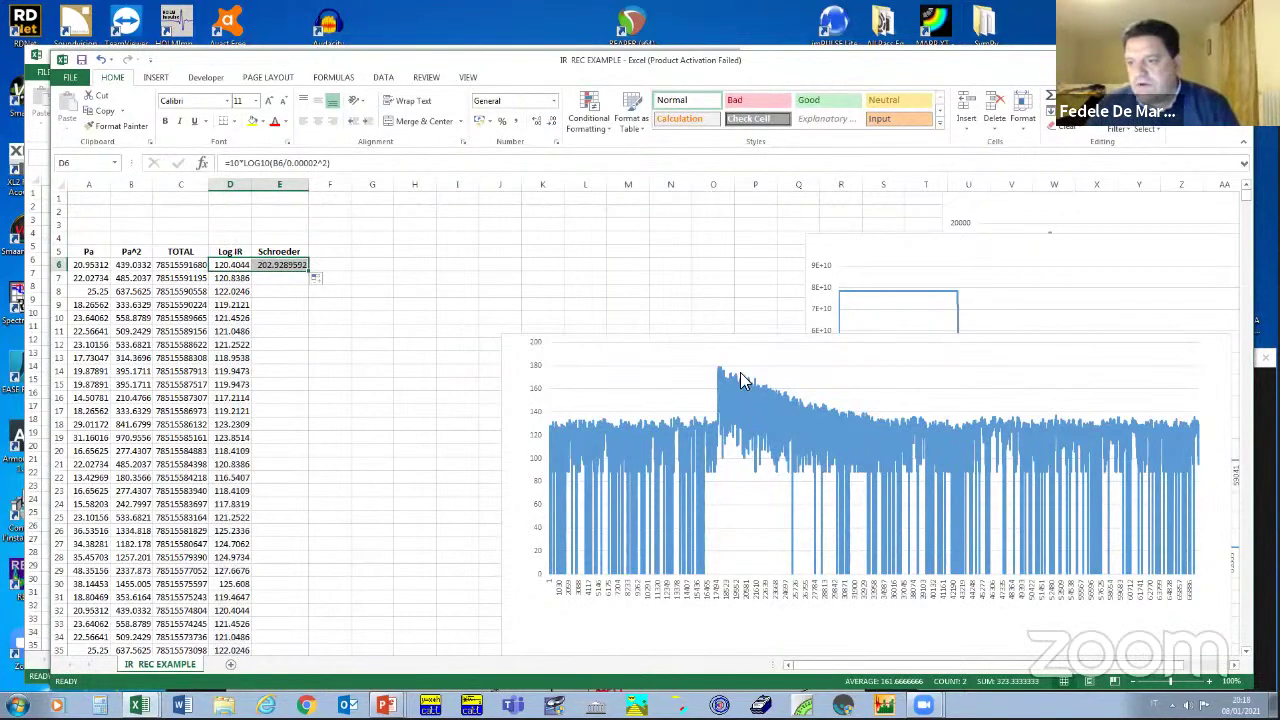
{"action": "left_click", "coordinate": [789, 364]}
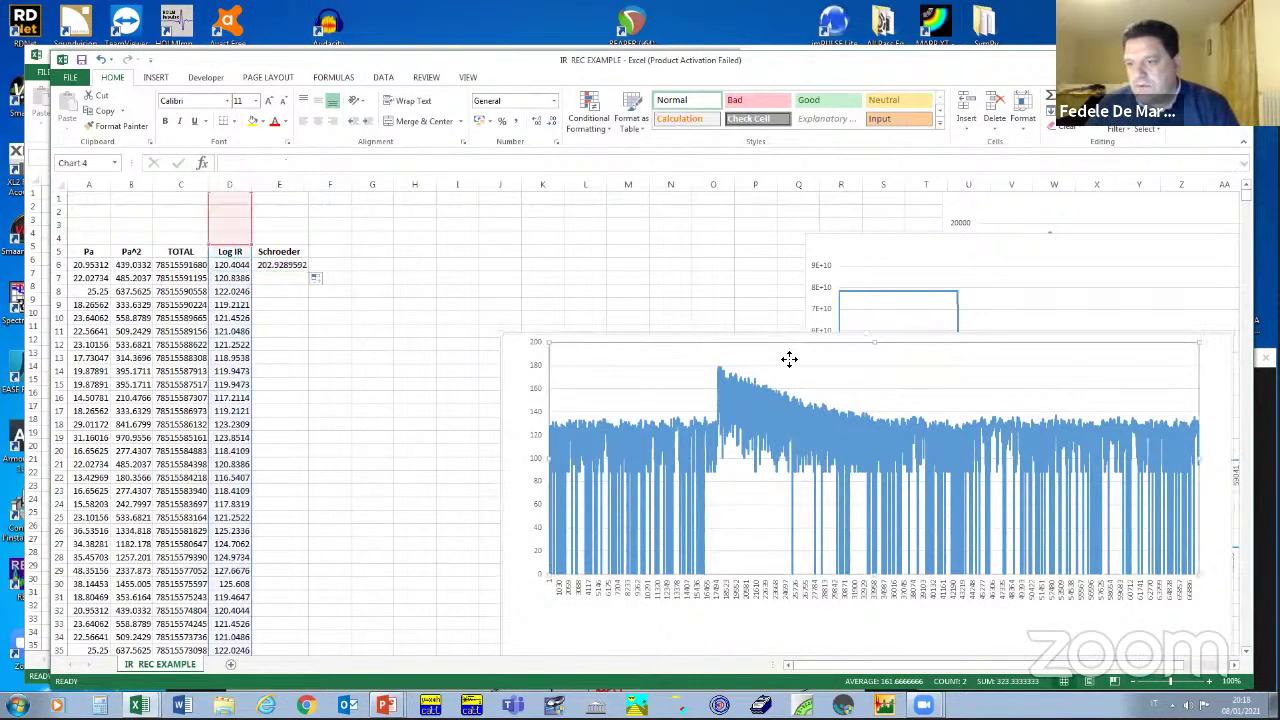
{"action": "left_click", "coordinate": [285, 267]}
{"action": "double_click", "coordinate": [308, 271]}
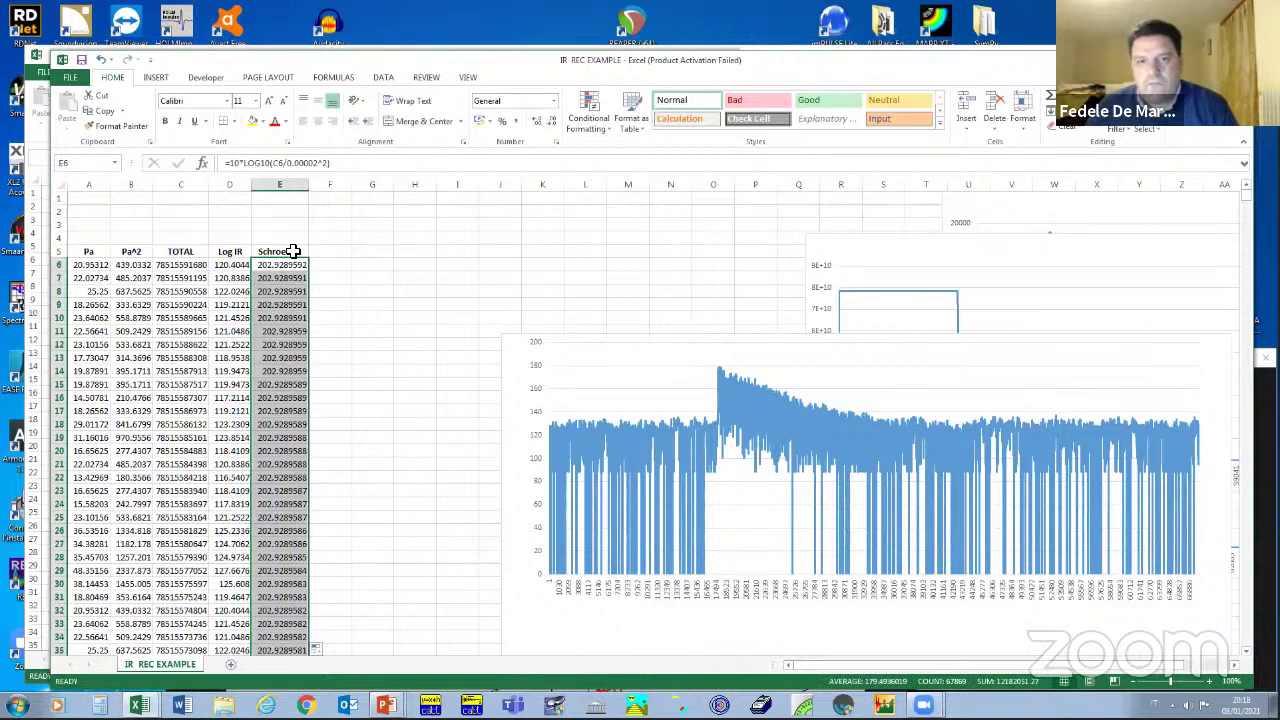
- Add a new data series named "Schroeder" to the Log IR chart's data source
{"action": "left_click", "coordinate": [870, 361]}
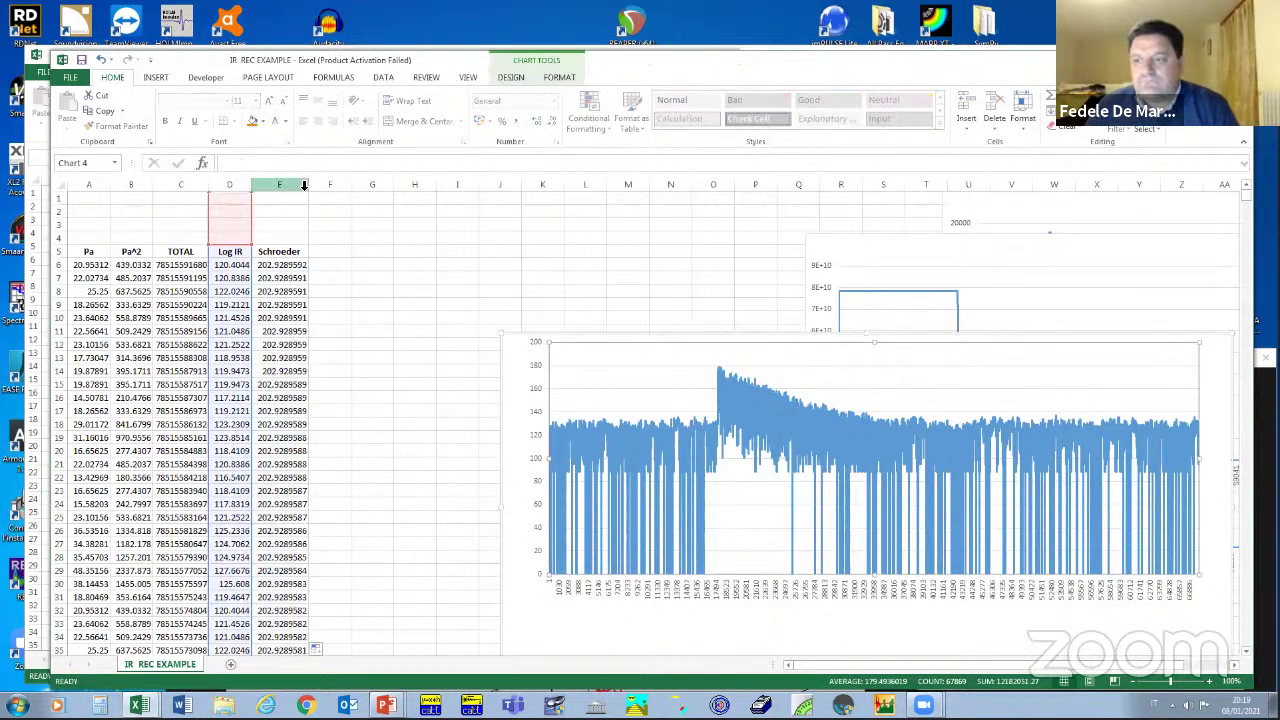
{"action": "left_click", "coordinate": [304, 186]}
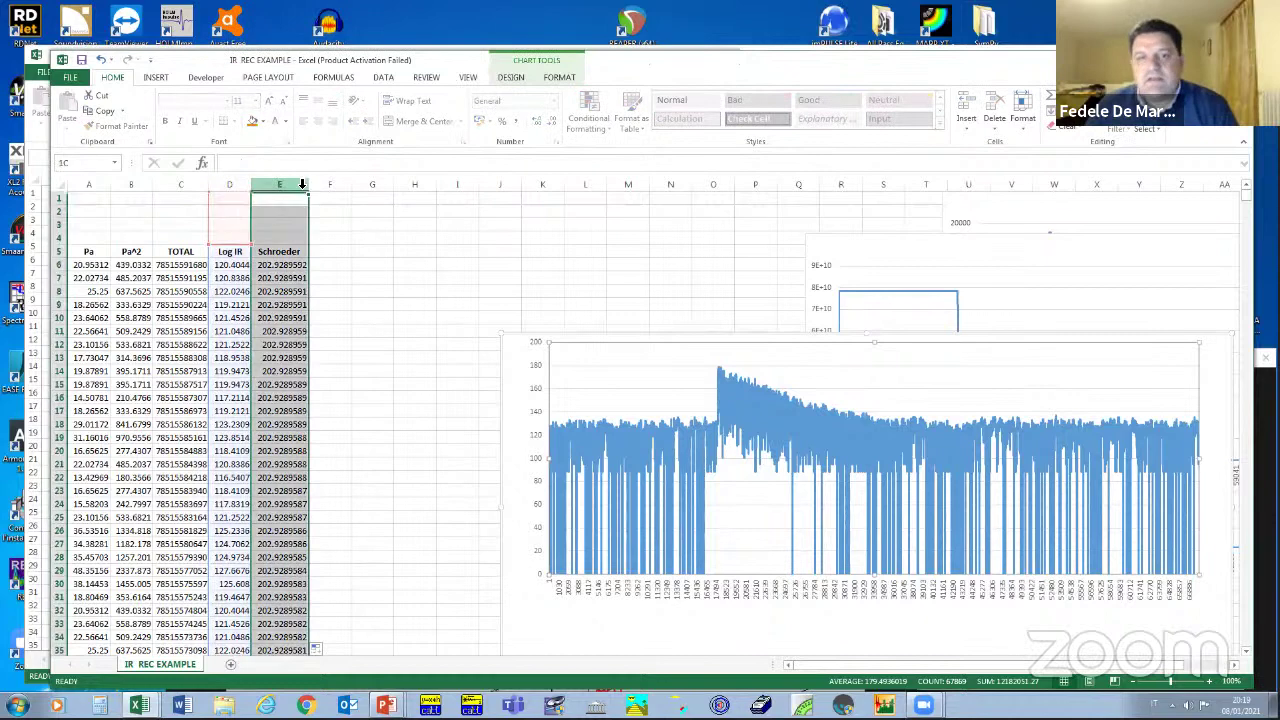
{"action": "left_click", "coordinate": [776, 355]}
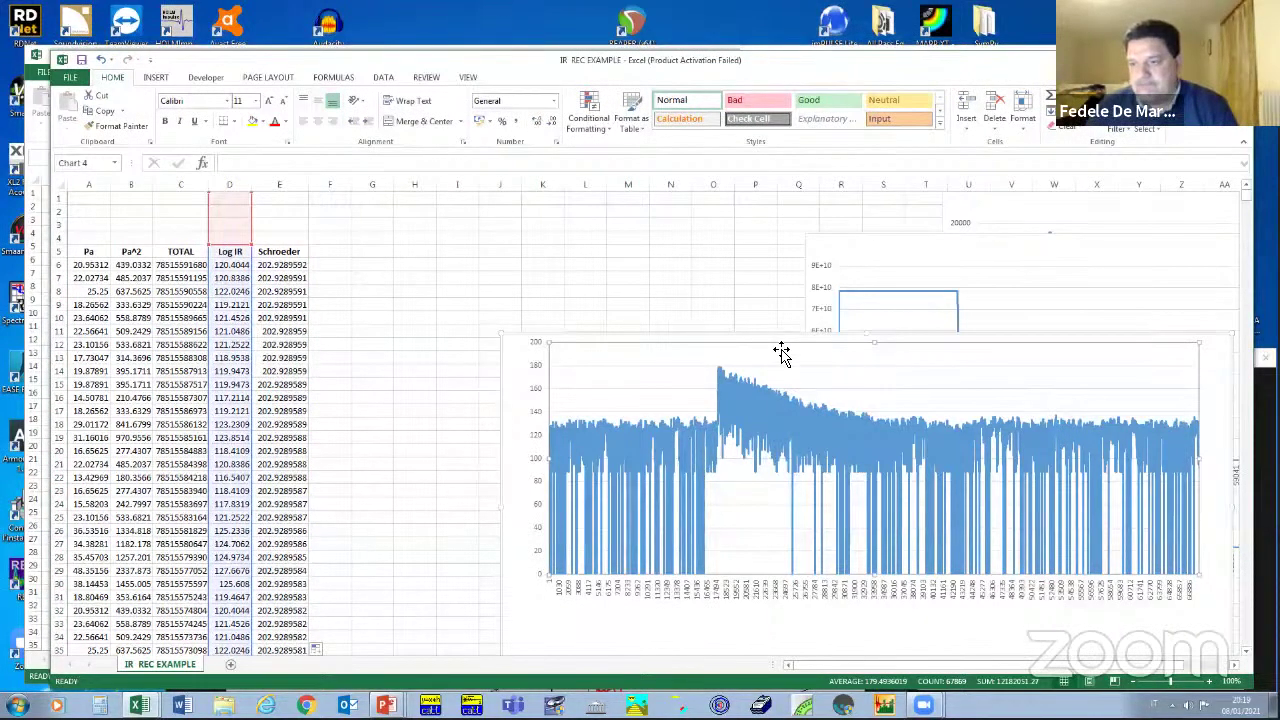
{"action": "right_click", "coordinate": [526, 373]}
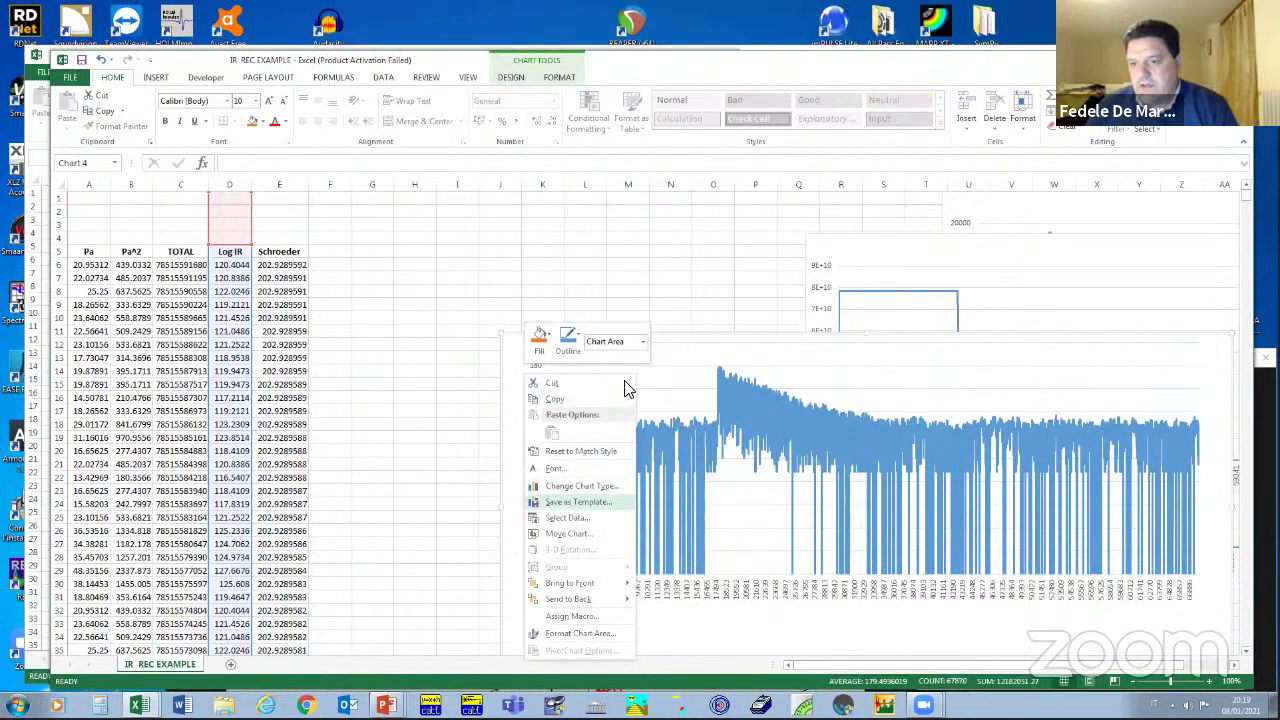
{"action": "left_click", "coordinate": [564, 518]}
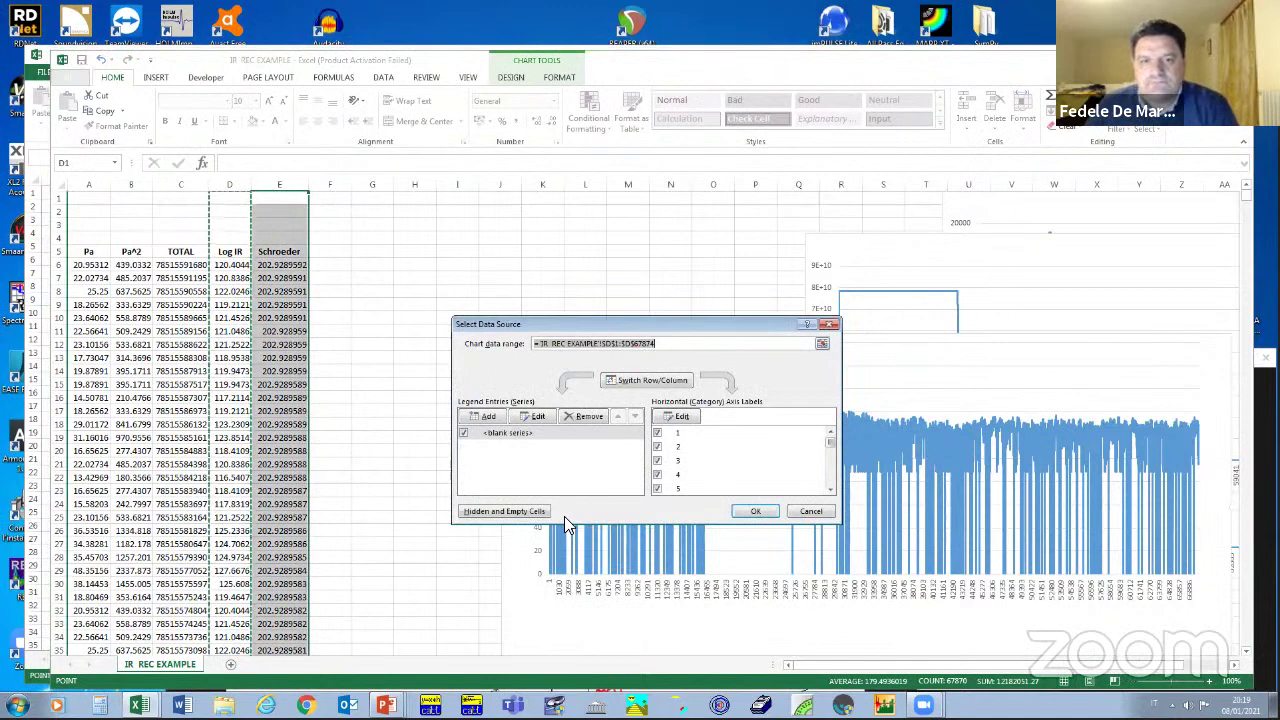
{"action": "left_click", "coordinate": [488, 416]}
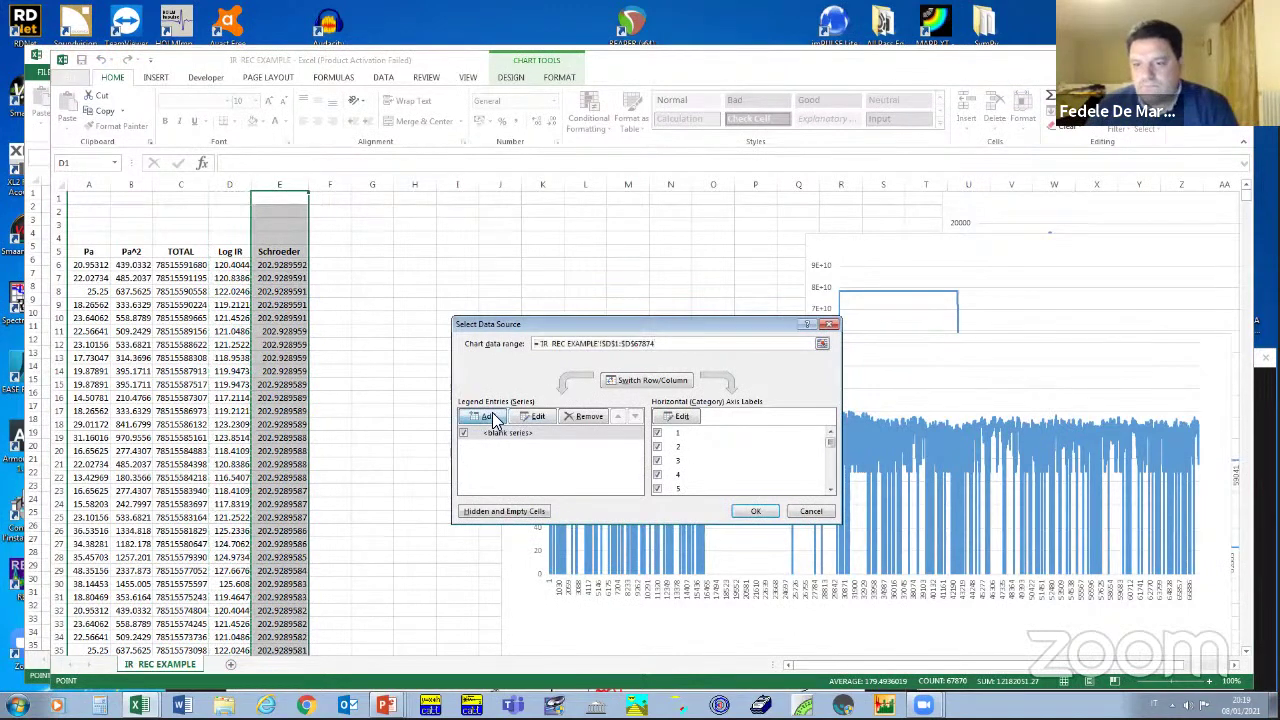
{"action": "type", "text": "S"}
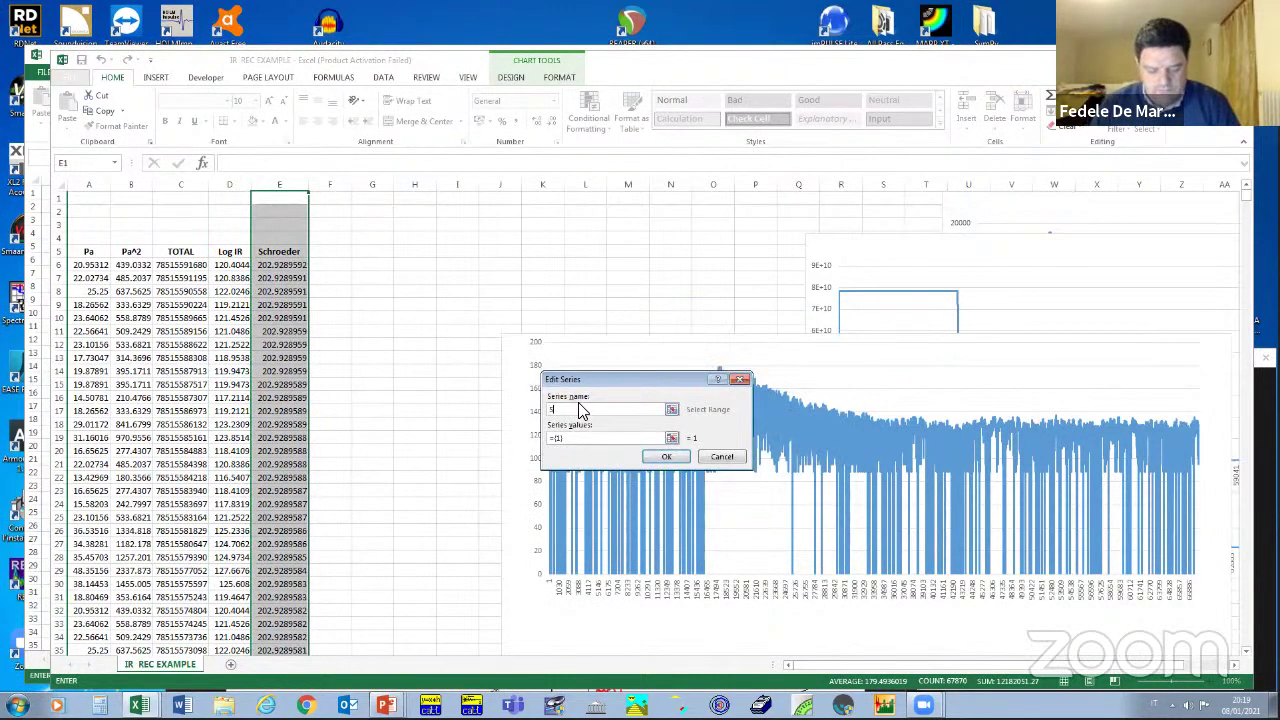
{"action": "type", "text": "chroed"}
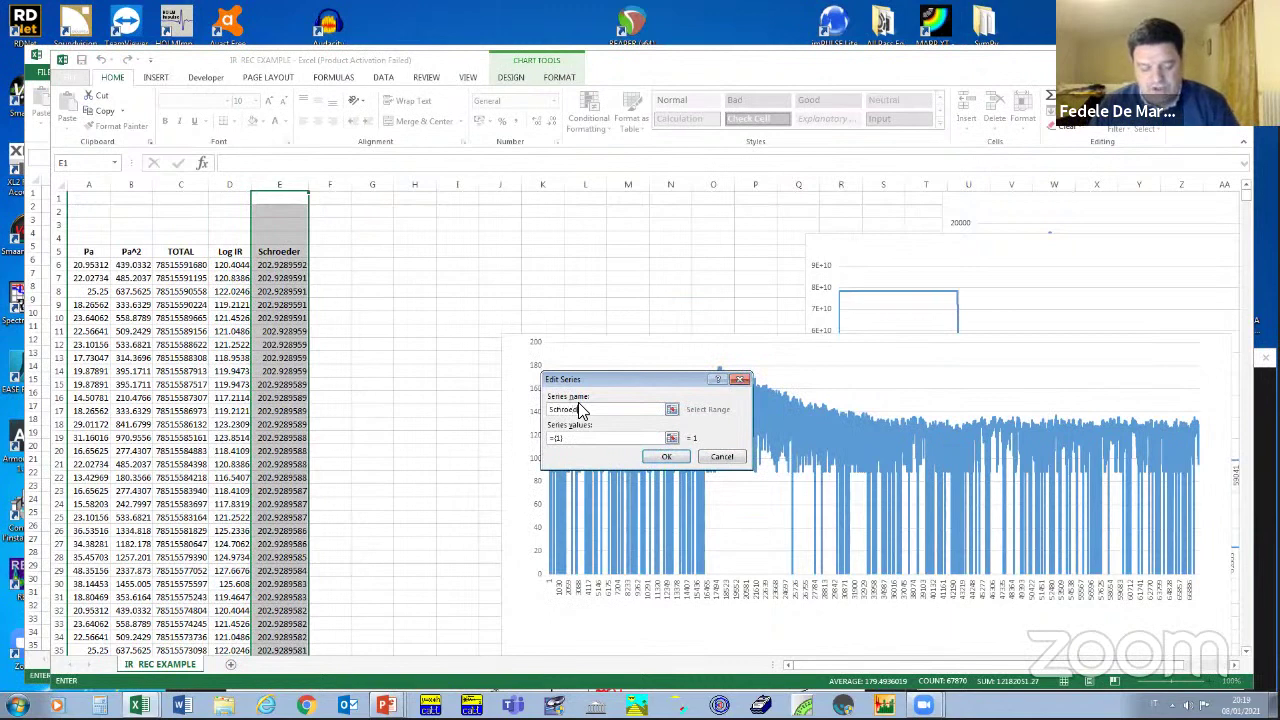
{"action": "type", "text": "er"}
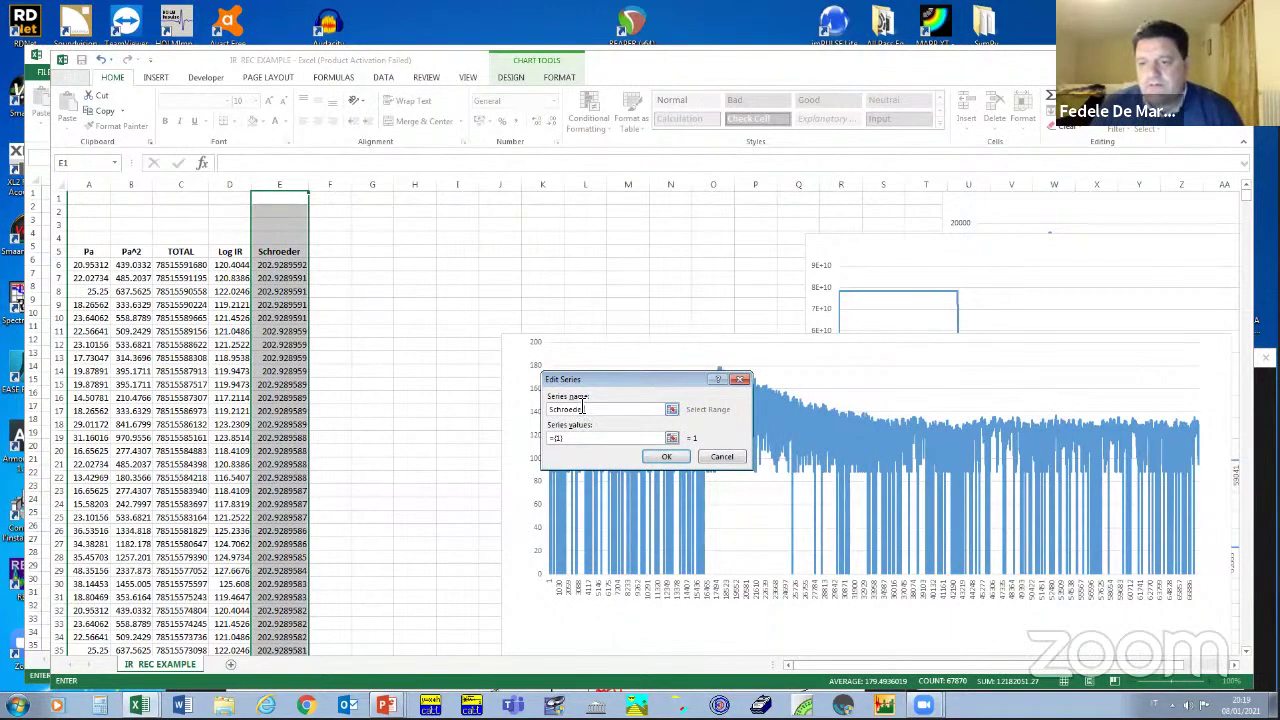
- Set the Schroeder series values to E6:E67874 on the IR REC EXAMPLE sheet and apply the chart's updated data source
{"action": "key", "text": "Tab"}
{"action": "left_click", "coordinate": [671, 440]}
{"action": "left_click", "coordinate": [296, 270]}
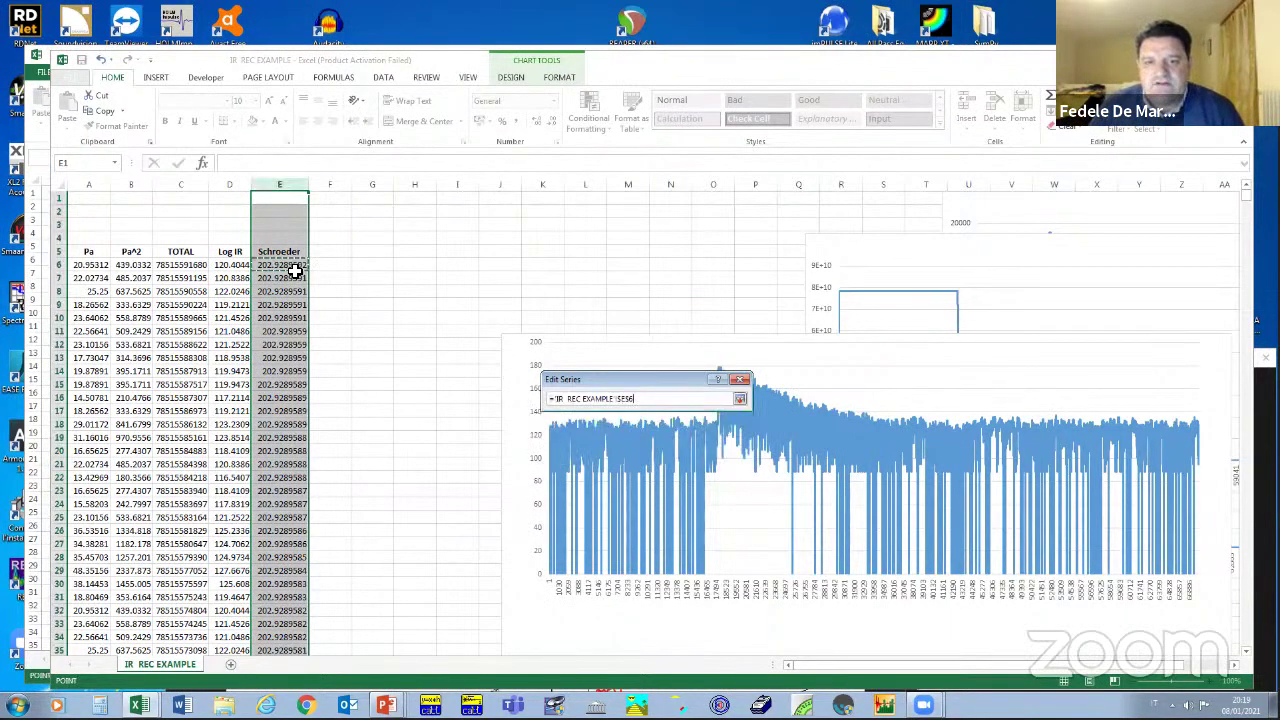
{"action": "key", "text": "ctrl+shift+Down"}
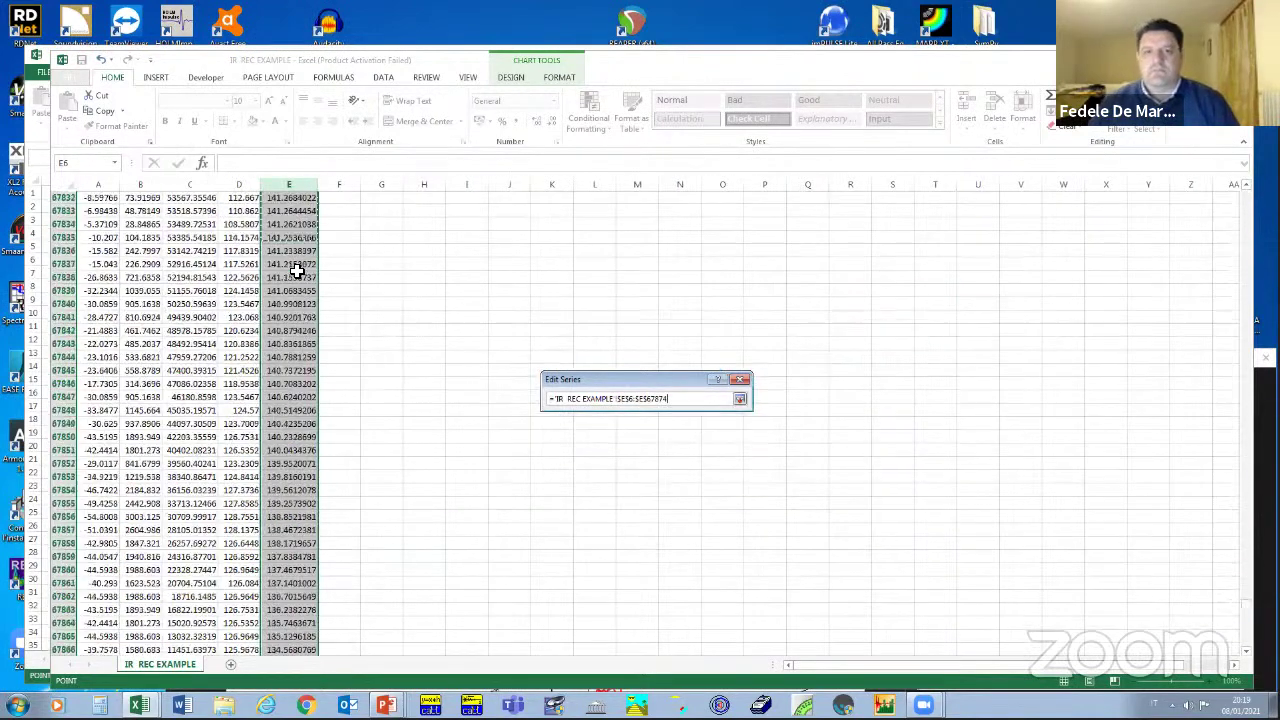
{"action": "key", "text": "ctrl+BackSpace"}
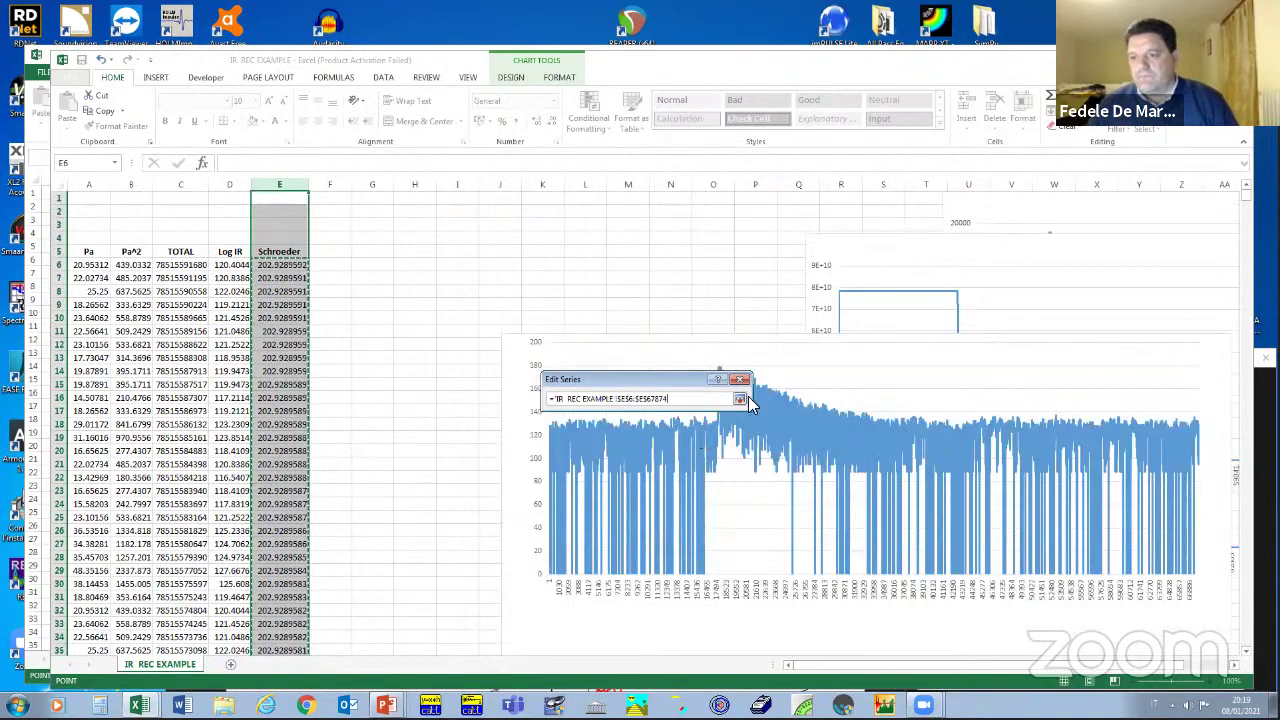
{"action": "left_click", "coordinate": [740, 398]}
{"action": "left_click", "coordinate": [663, 455]}
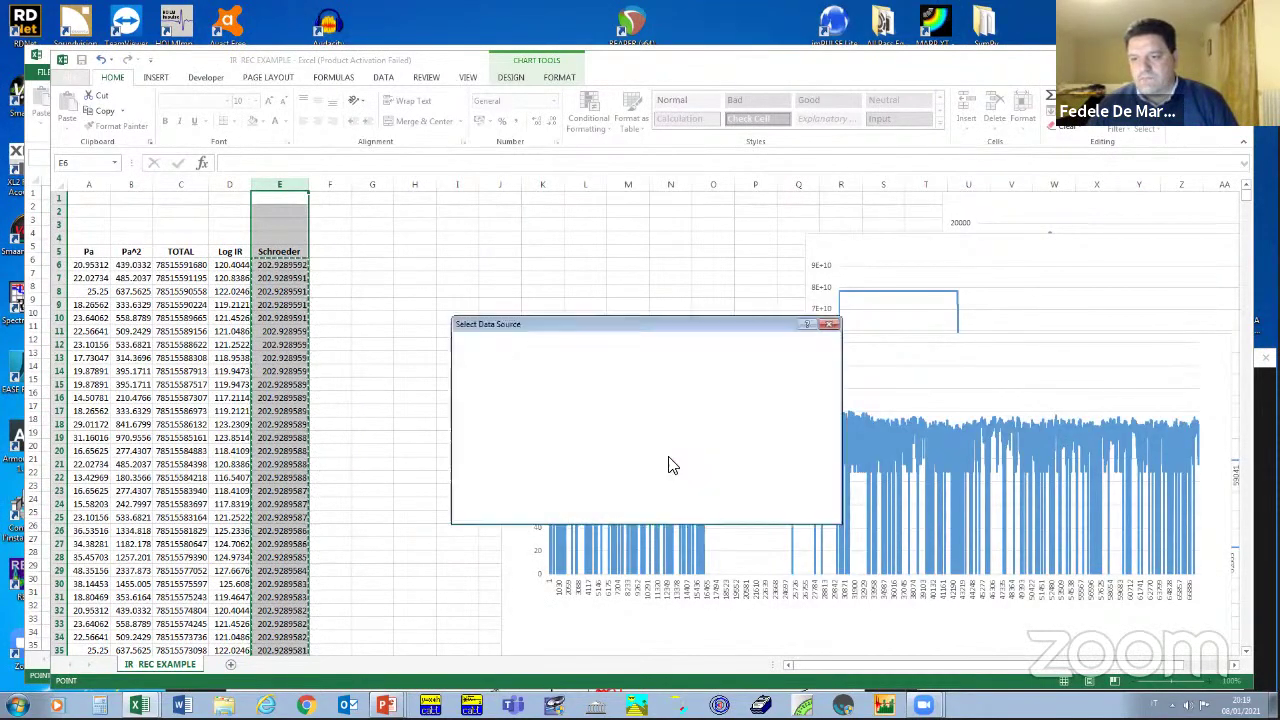
{"action": "left_click", "coordinate": [756, 512]}
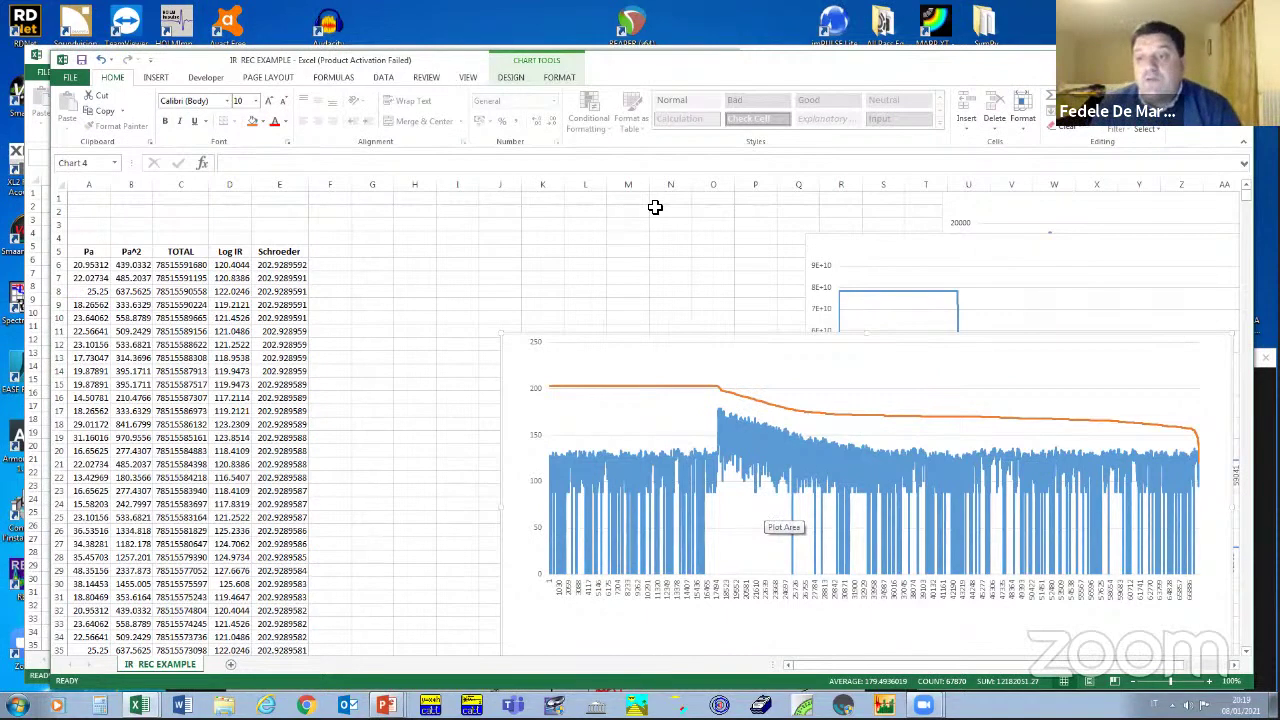
- Move the Log IR and Schroeder chart down below the remaining-energy chart and enlarge it from its upper-left corner
{"action": "left_click_drag", "start_coordinate": [657, 346], "coordinate": [686, 504]}
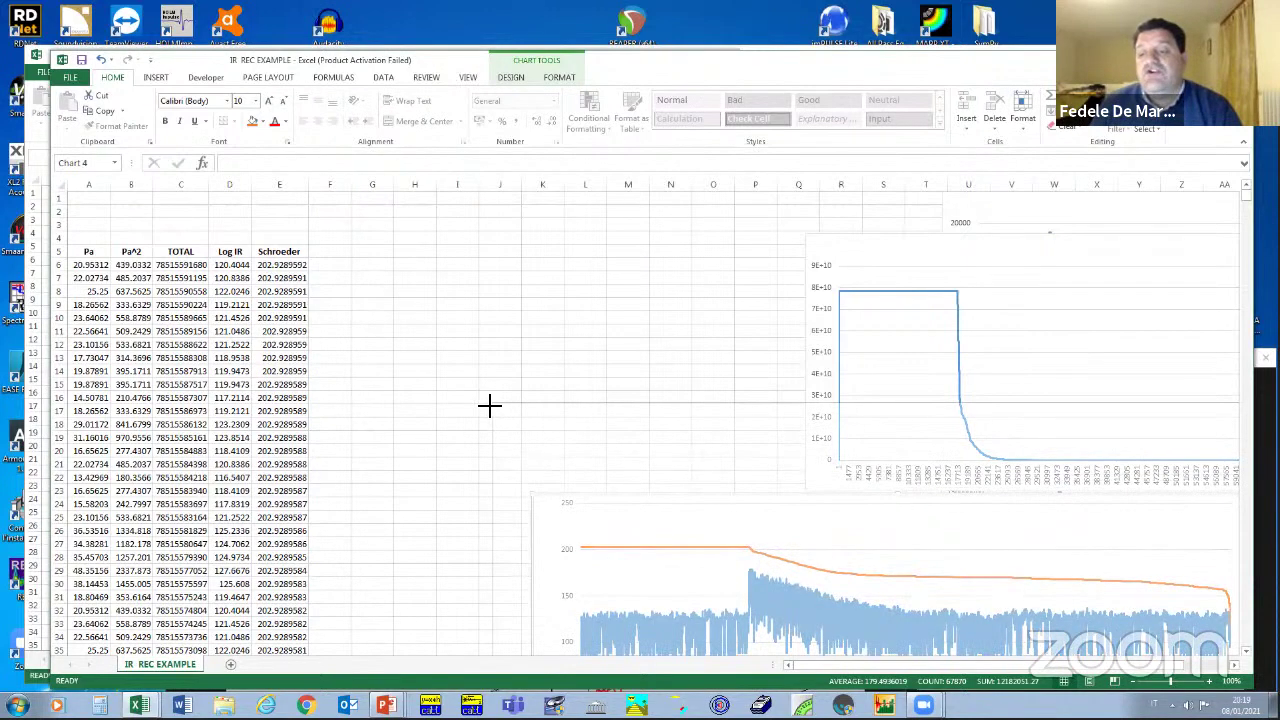
{"action": "left_click_drag", "start_coordinate": [489, 404], "coordinate": [491, 406]}
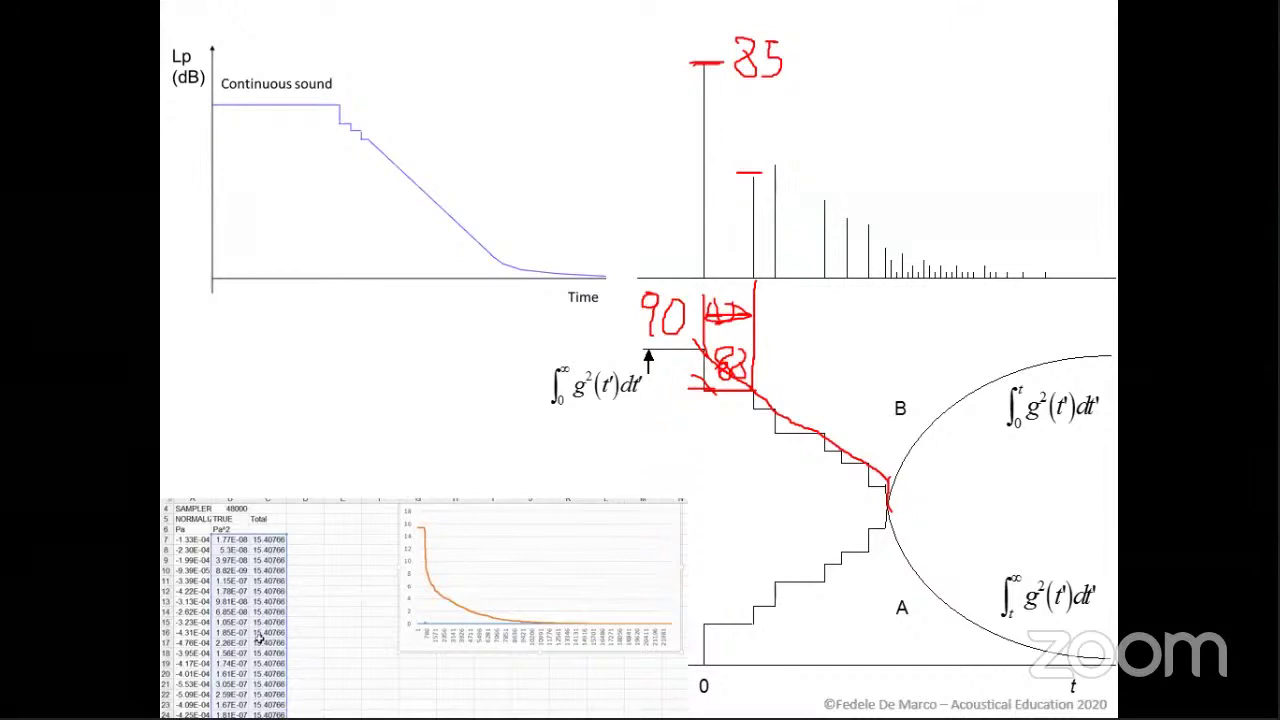
{"action": "key", "text": "Right"}
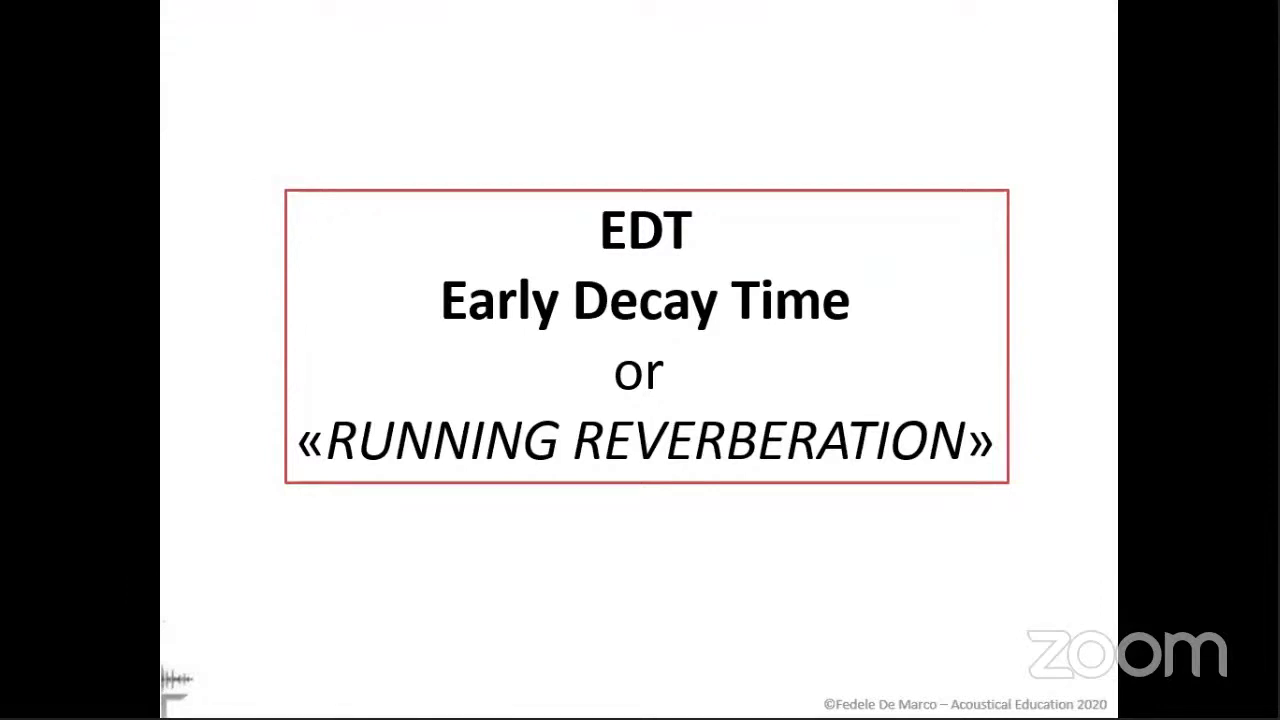
{"action": "key", "text": "Right"}
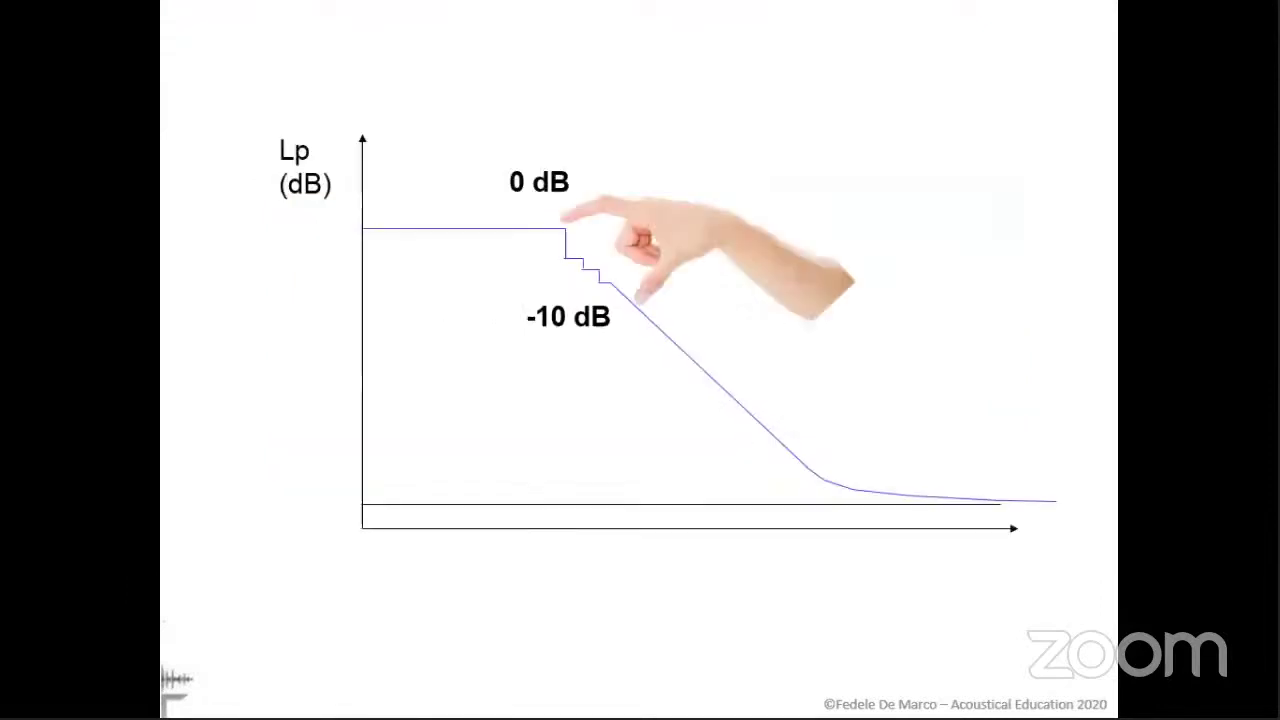